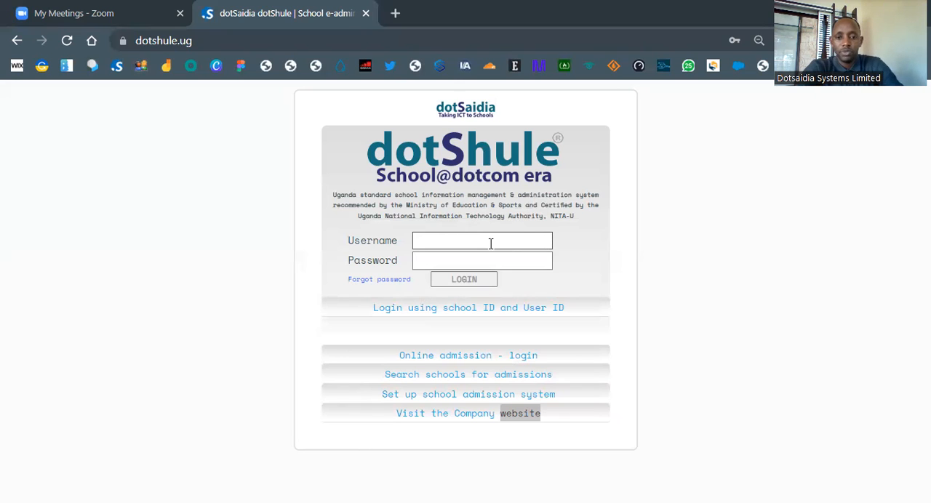
Step: Load dotshule.ug in a fresh browser tab and close the old dotShule tab
{"action": "left_click", "coordinate": [395, 13]}
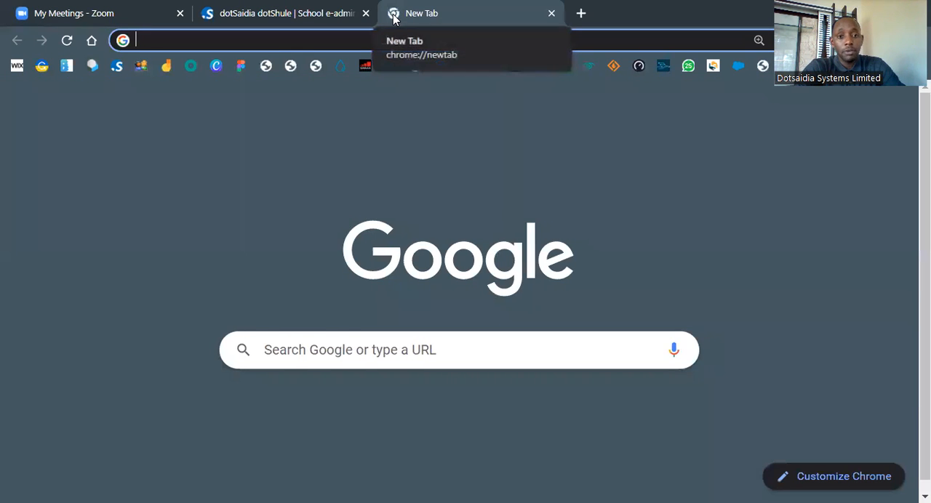
{"action": "left_click", "coordinate": [366, 14]}
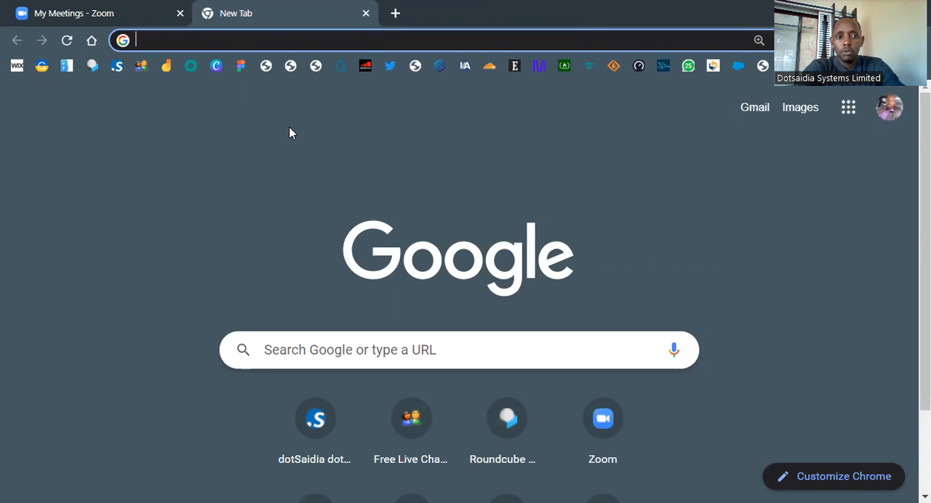
{"action": "type", "text": "dotshu"}
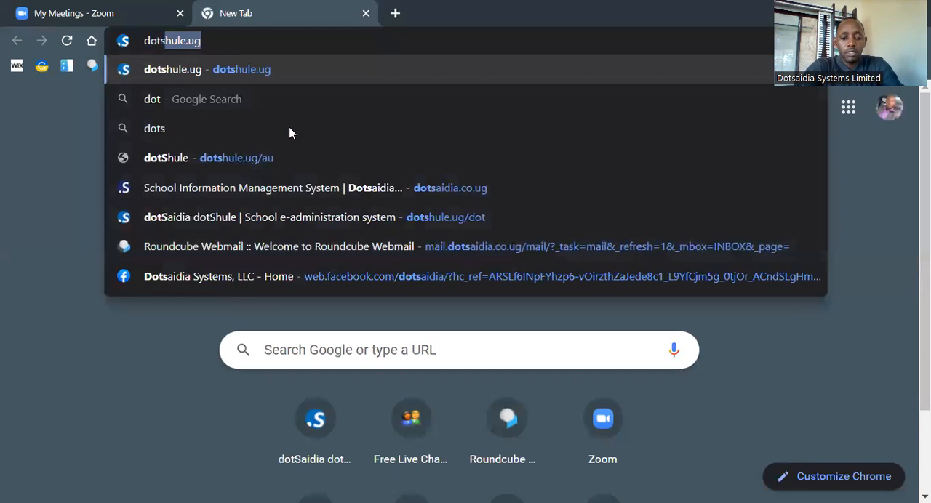
{"action": "type", "text": "le.ug"}
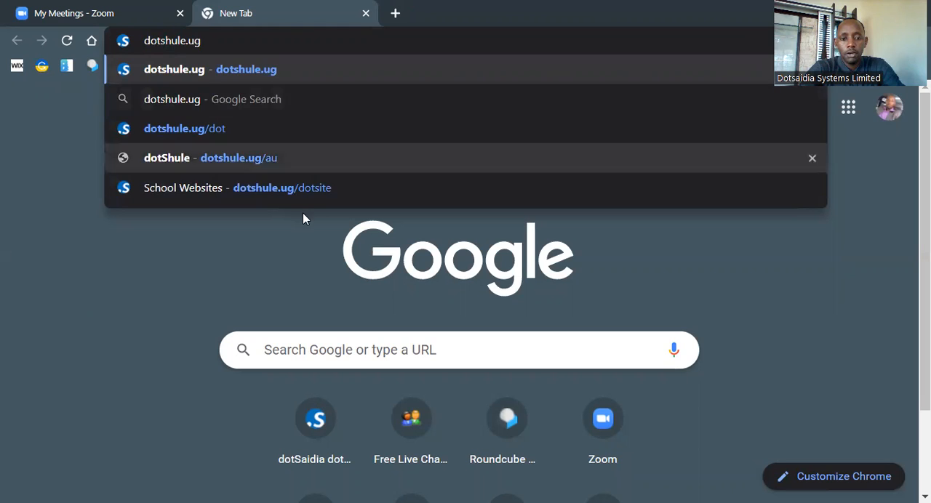
{"action": "key", "text": "Return"}
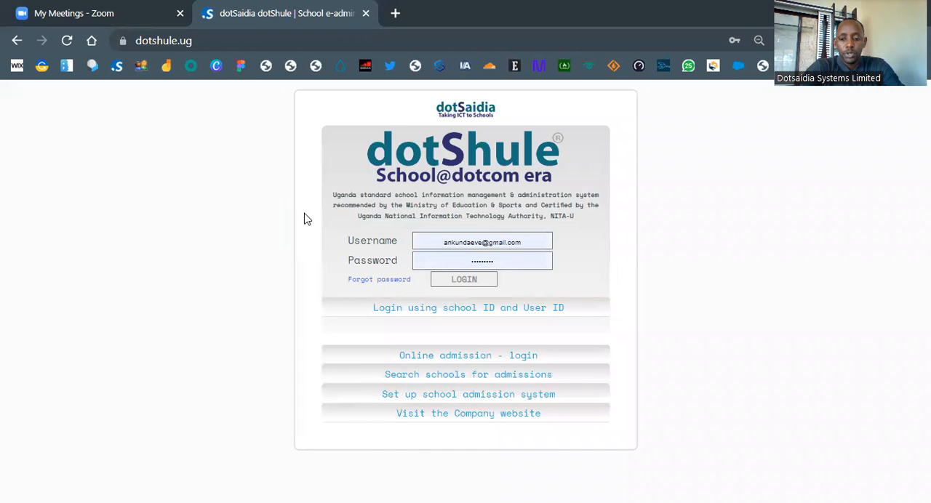
Step: Enlarge the login page, log in with the prefilled credentials, and look over the dashboard modules
{"action": "key", "text": "ctrl+plus"}
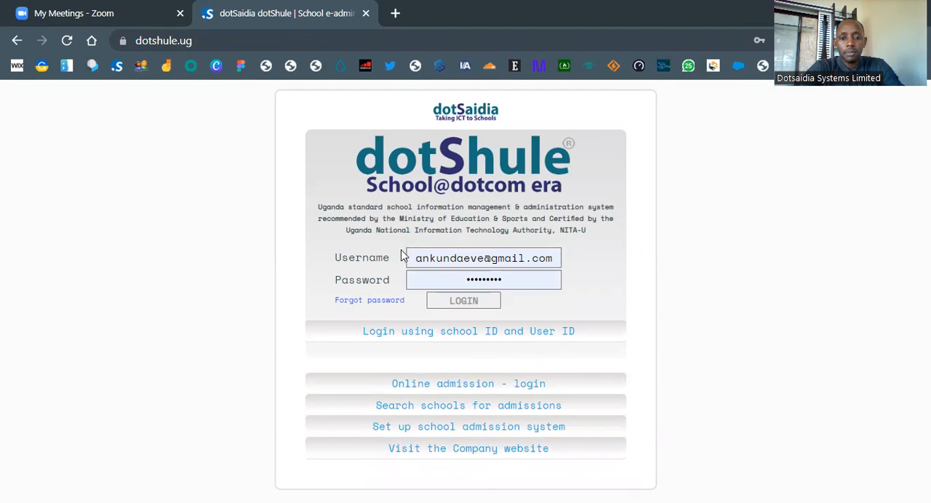
{"action": "left_click", "coordinate": [472, 301]}
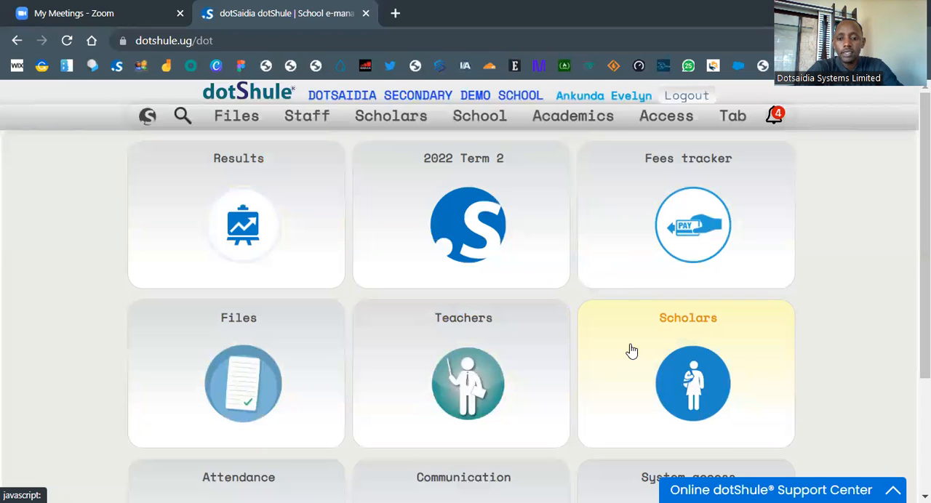
{"action": "scroll", "coordinate": [631, 351], "scroll_direction": "down", "scroll_amount": 3}
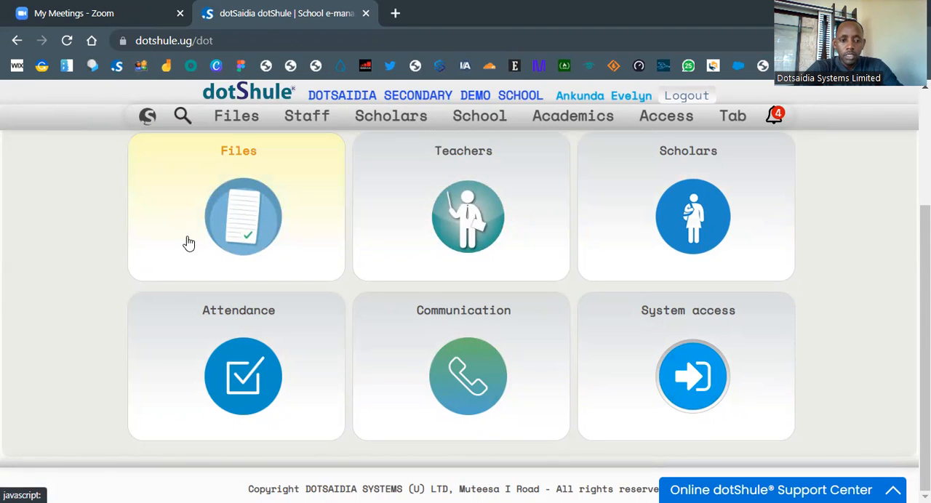
{"action": "scroll", "coordinate": [405, 218], "scroll_direction": "up", "scroll_amount": 3}
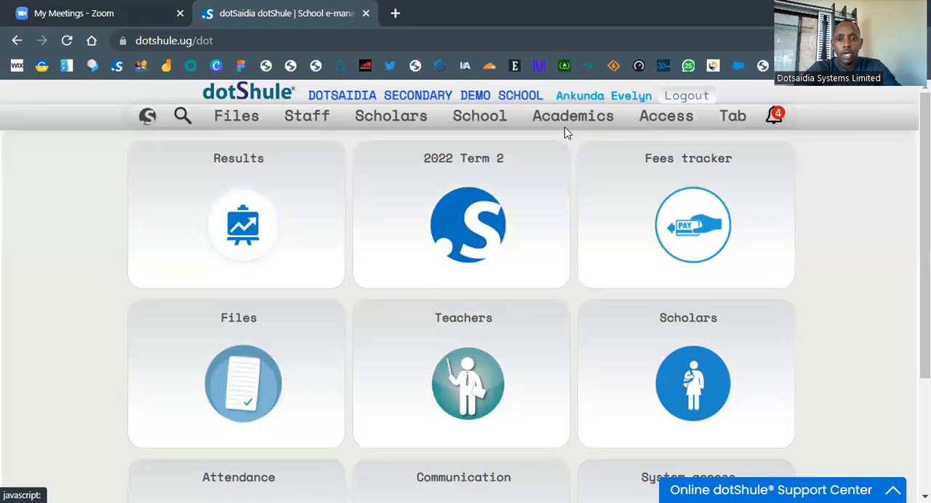
Step: Open lesson plan management in academic planning for class S.1
{"action": "mouse_move", "coordinate": [567, 121]}
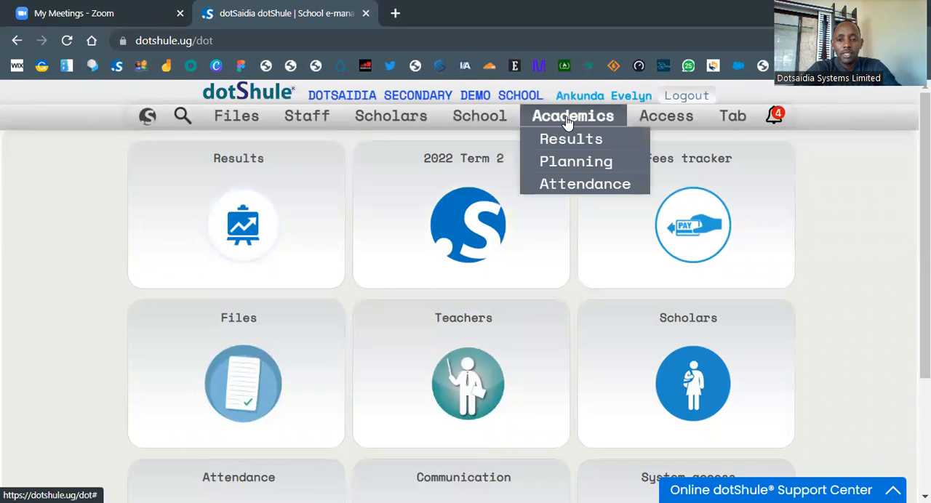
{"action": "left_click", "coordinate": [572, 163]}
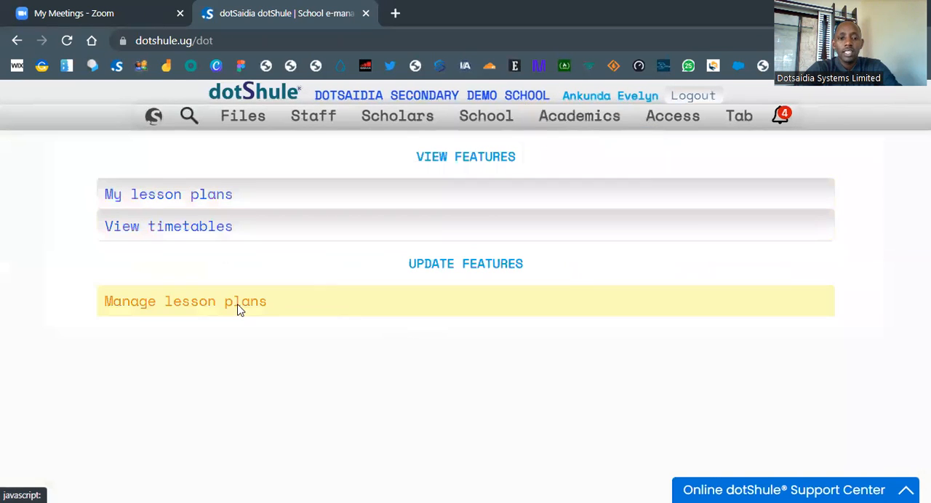
{"action": "left_click", "coordinate": [287, 304]}
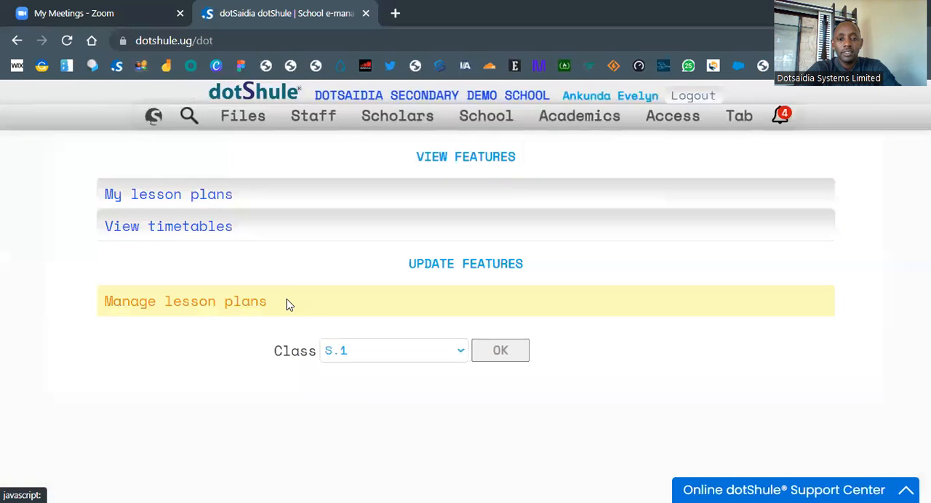
{"action": "left_click", "coordinate": [413, 356]}
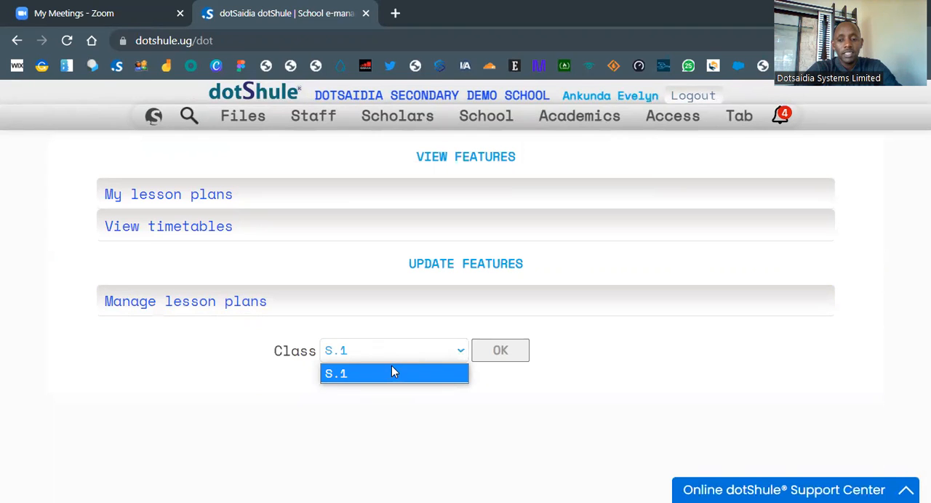
{"action": "left_click", "coordinate": [454, 354]}
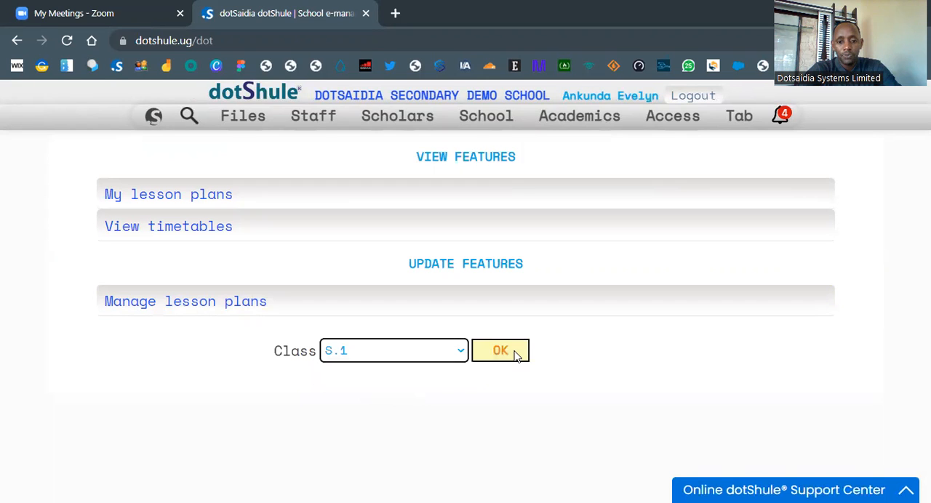
{"action": "left_click", "coordinate": [501, 351]}
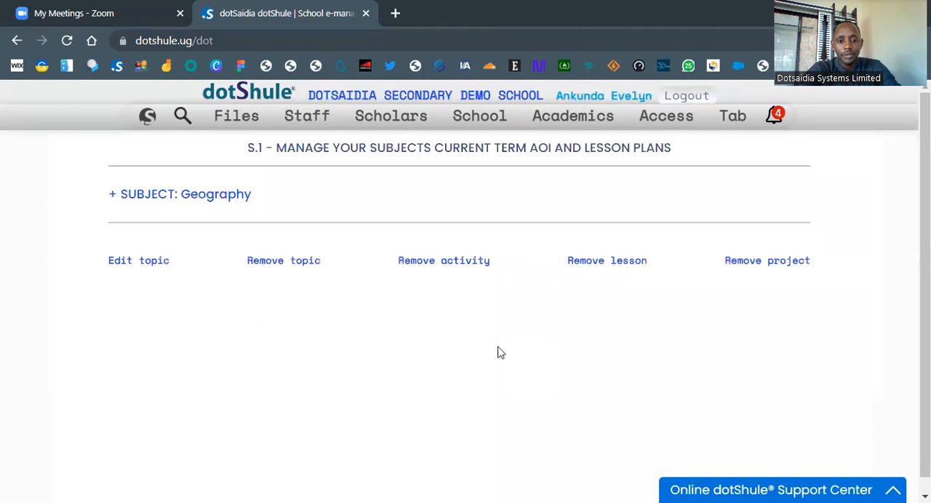
Step: Add the topic "Environmental conservation" to the Geography subject
{"action": "left_click", "coordinate": [207, 196]}
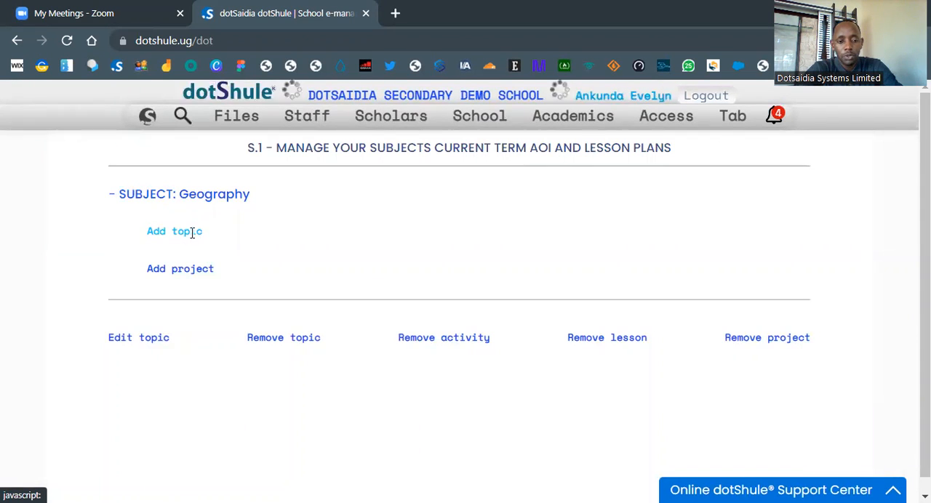
{"action": "left_click", "coordinate": [192, 232]}
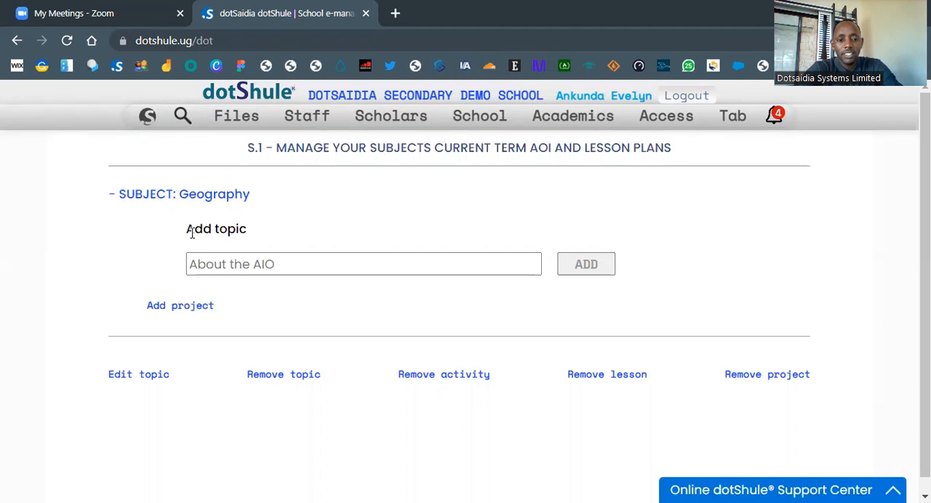
{"action": "left_click", "coordinate": [209, 266]}
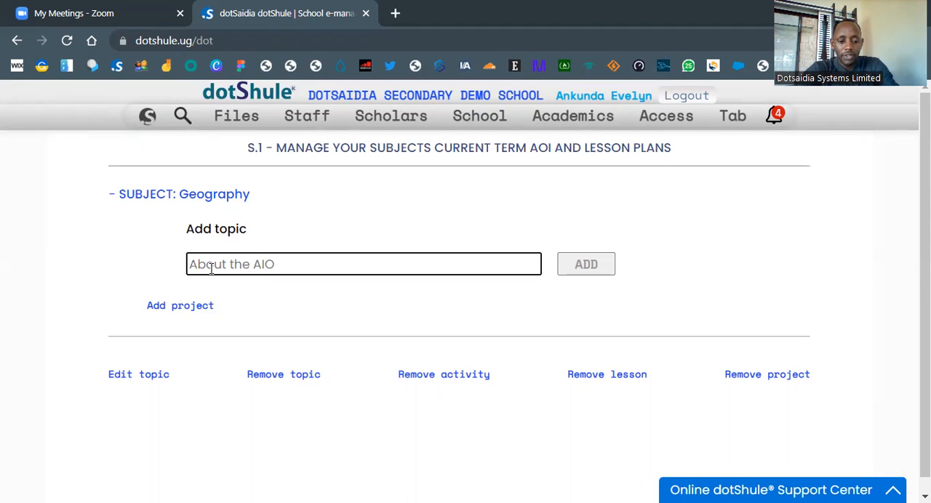
{"action": "type", "text": "Environmental conservation"}
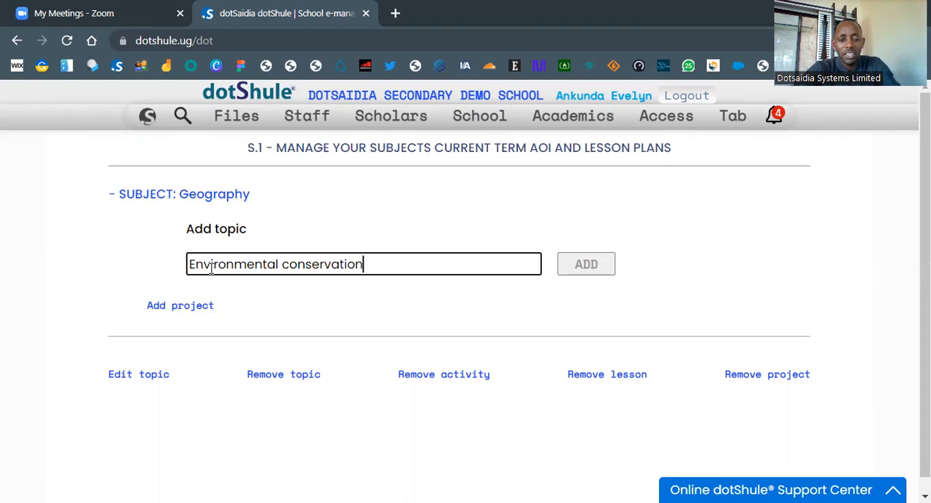
{"action": "left_click", "coordinate": [593, 267]}
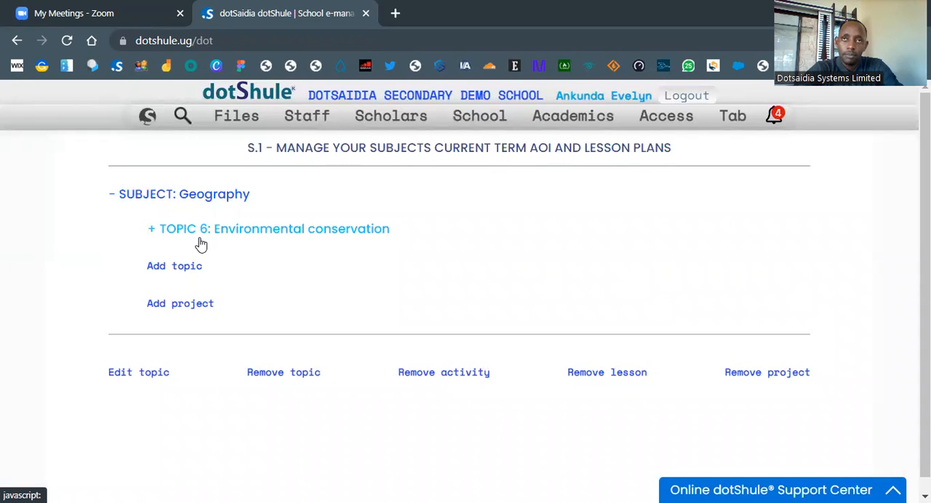
Step: Start a new activity of integration under the Environmental conservation topic and look through the fields of its form
{"action": "left_click", "coordinate": [370, 231]}
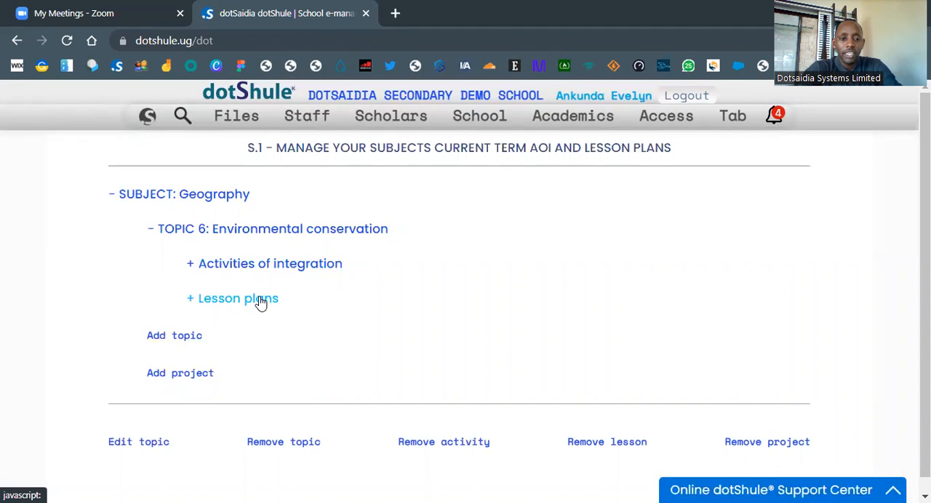
{"action": "left_click", "coordinate": [295, 265]}
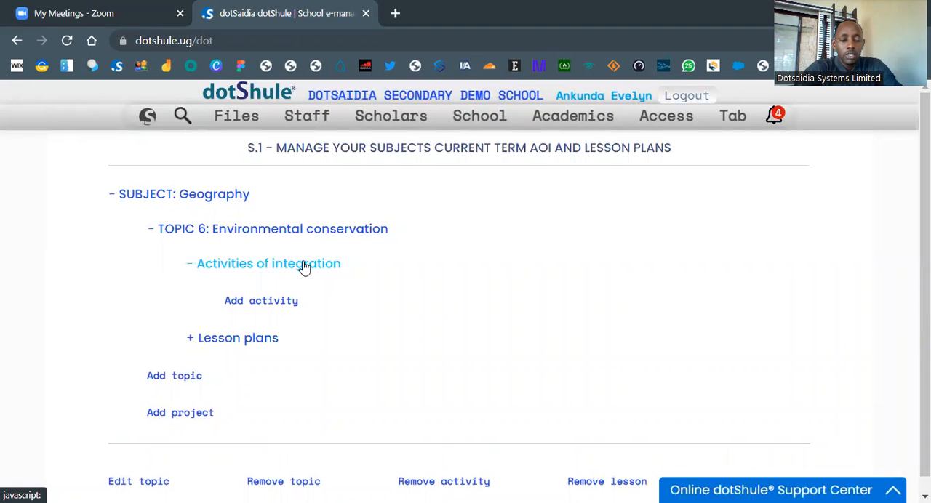
{"action": "left_click", "coordinate": [237, 305]}
{"action": "scroll", "coordinate": [293, 314], "scroll_direction": "down", "scroll_amount": 1}
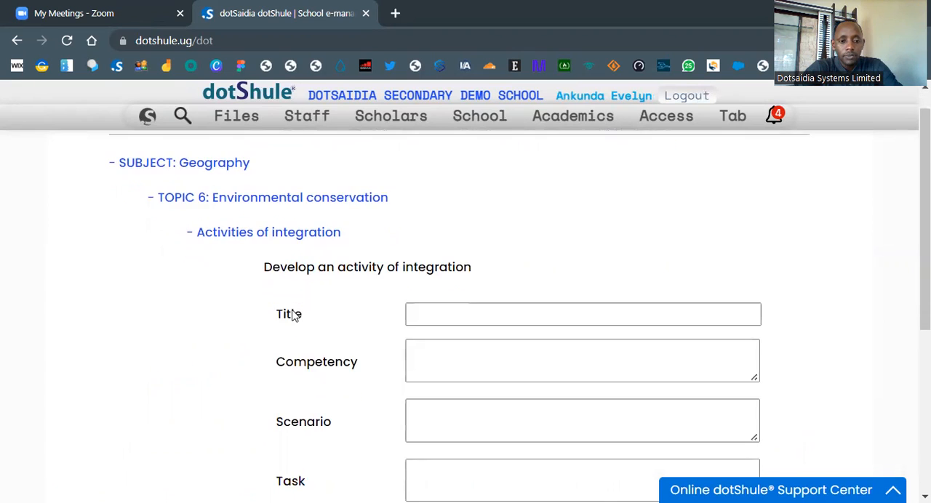
{"action": "scroll", "coordinate": [293, 314], "scroll_direction": "down", "scroll_amount": 1}
{"action": "left_click", "coordinate": [469, 221]}
{"action": "scroll", "coordinate": [464, 262], "scroll_direction": "up", "scroll_amount": 1}
{"action": "scroll", "coordinate": [465, 262], "scroll_direction": "down", "scroll_amount": 2}
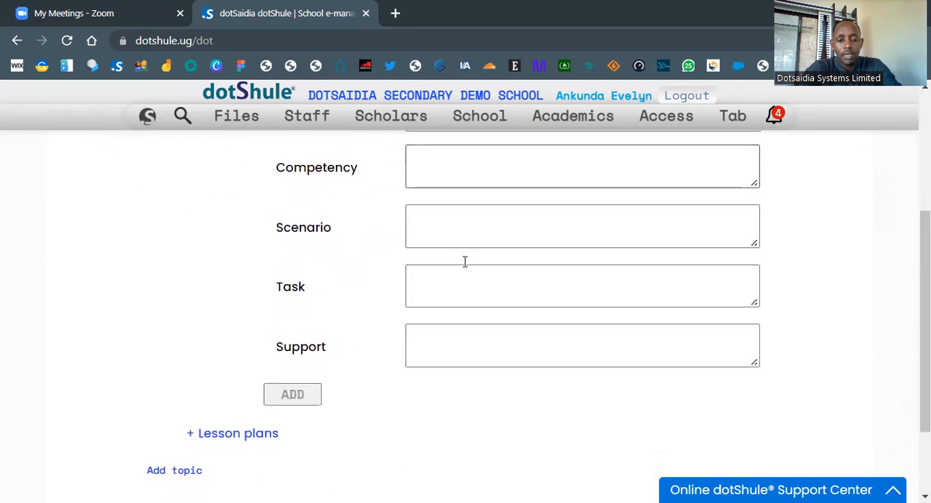
{"action": "scroll", "coordinate": [465, 261], "scroll_direction": "up", "scroll_amount": 1}
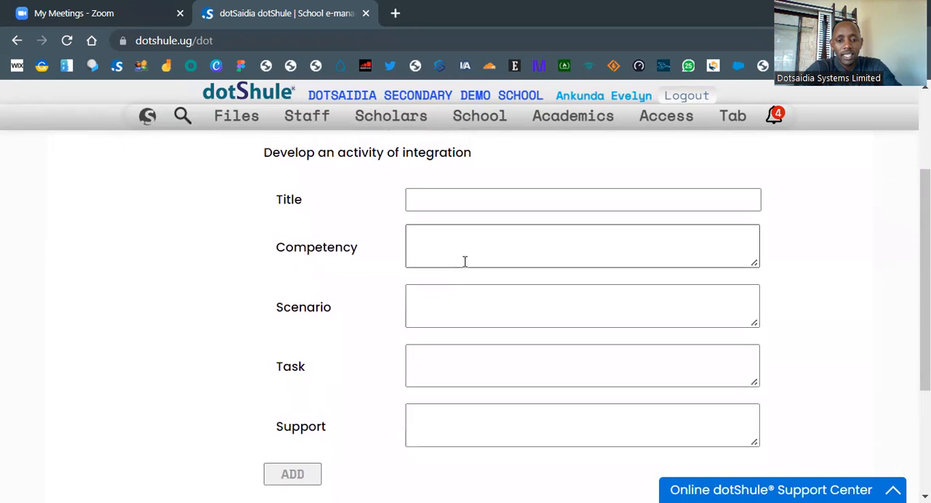
{"action": "scroll", "coordinate": [464, 262], "scroll_direction": "up", "scroll_amount": 2}
{"action": "scroll", "coordinate": [464, 261], "scroll_direction": "down", "scroll_amount": 2}
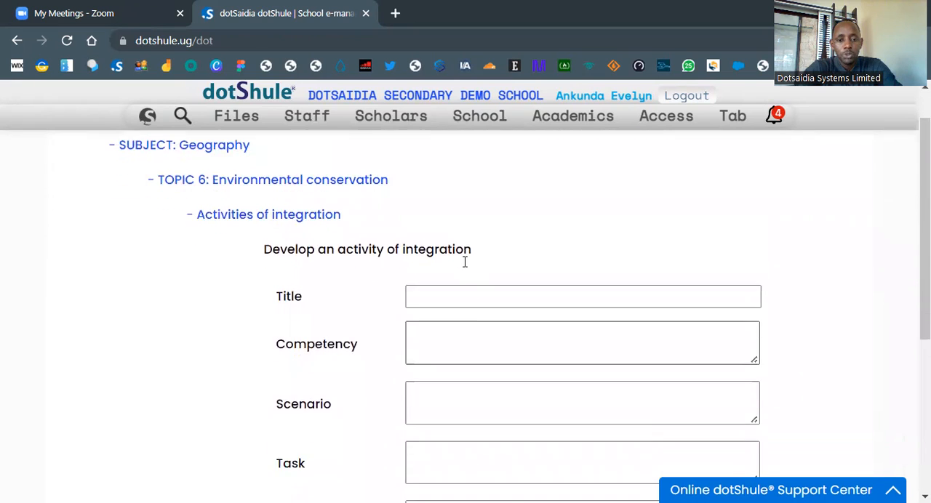
Step: Enter "environmental conservation" as the title of the activity of integration
{"action": "left_click", "coordinate": [432, 215]}
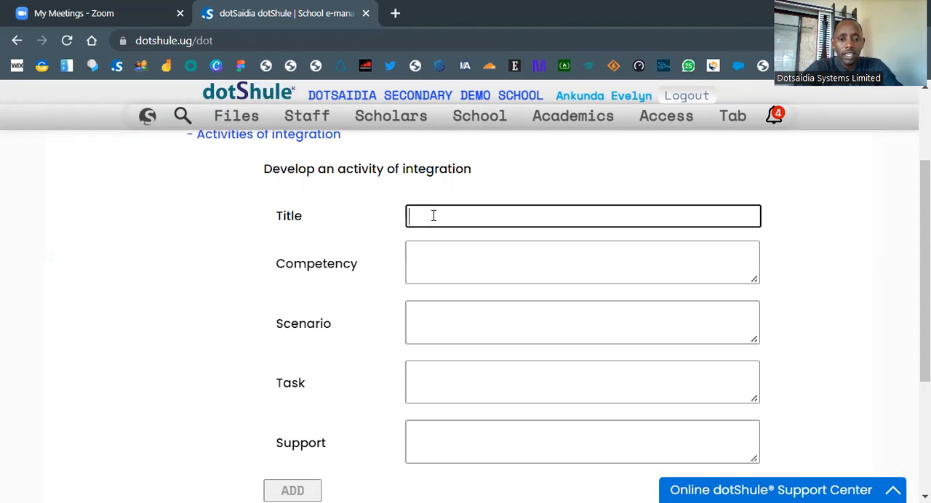
{"action": "type", "text": "en"}
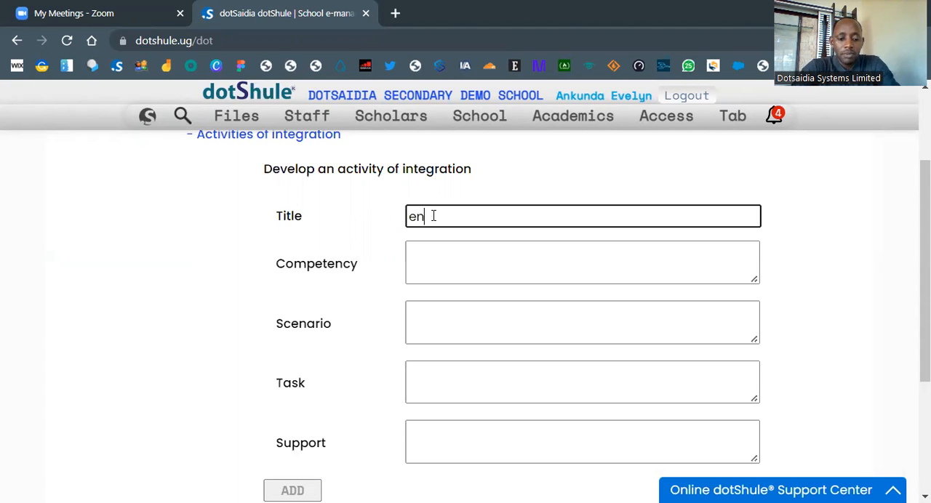
{"action": "type", "text": "vironmental c"}
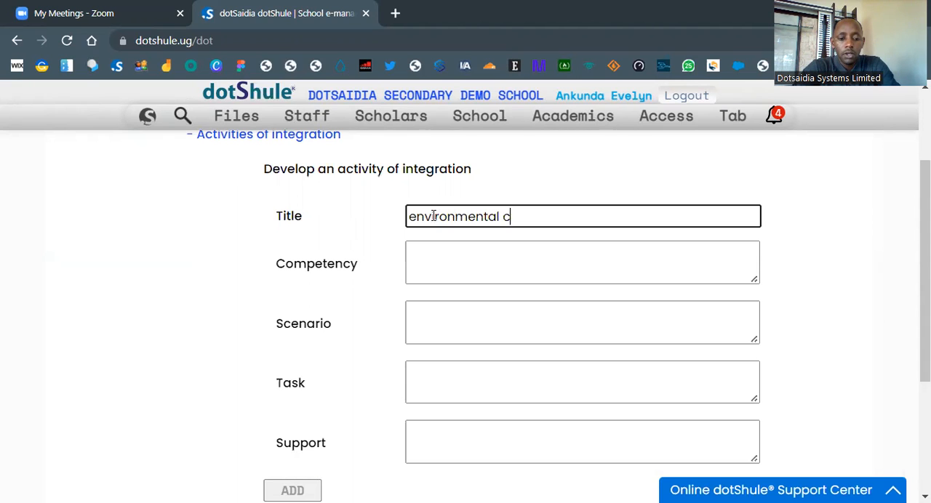
{"action": "type", "text": "onservation"}
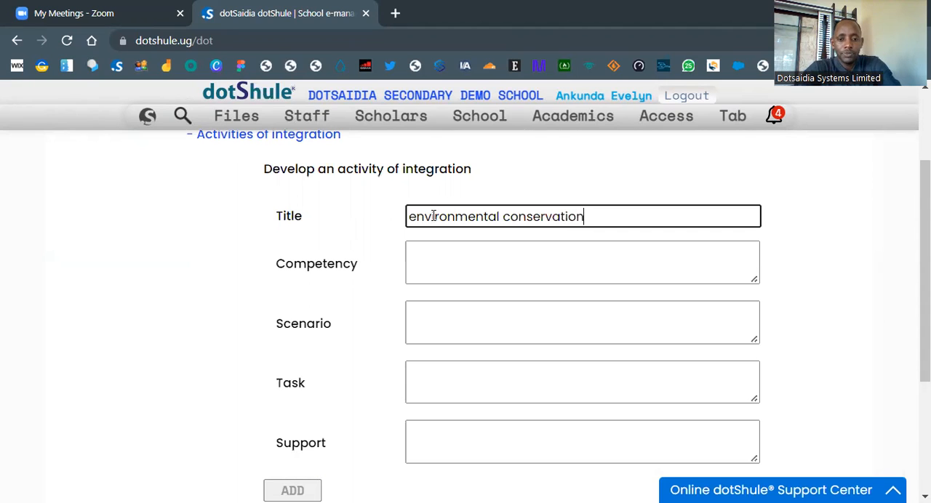
Step: Capitalise the first letter of the activity's title so that it reads "Environmental conservation"
{"action": "left_click", "coordinate": [454, 265]}
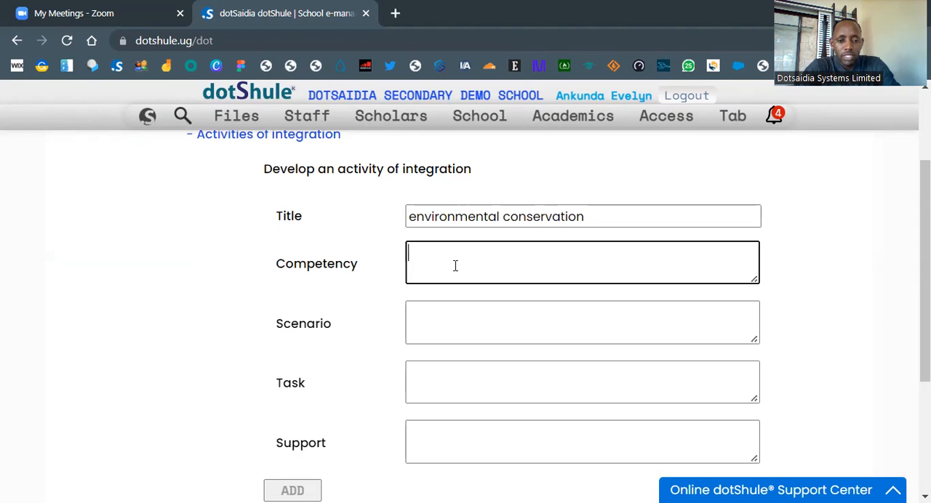
{"action": "scroll", "coordinate": [466, 266], "scroll_direction": "up", "scroll_amount": 2}
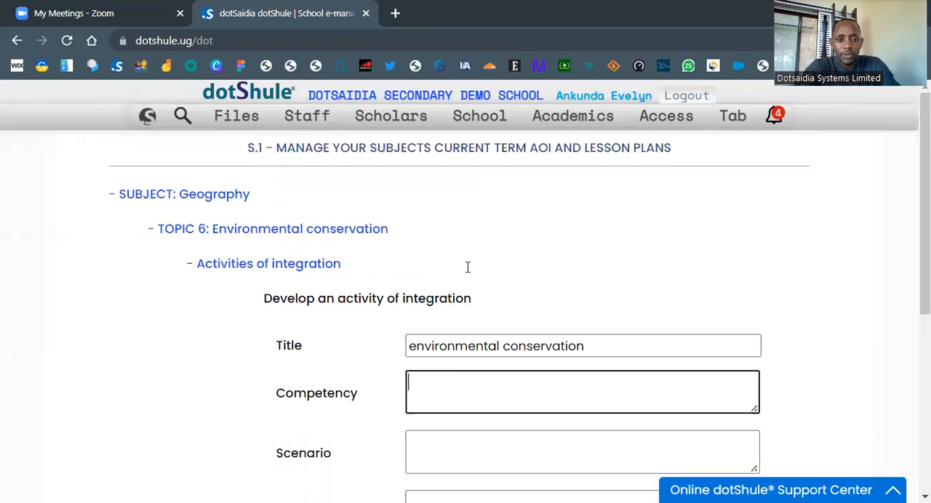
{"action": "scroll", "coordinate": [527, 261], "scroll_direction": "down", "scroll_amount": 1}
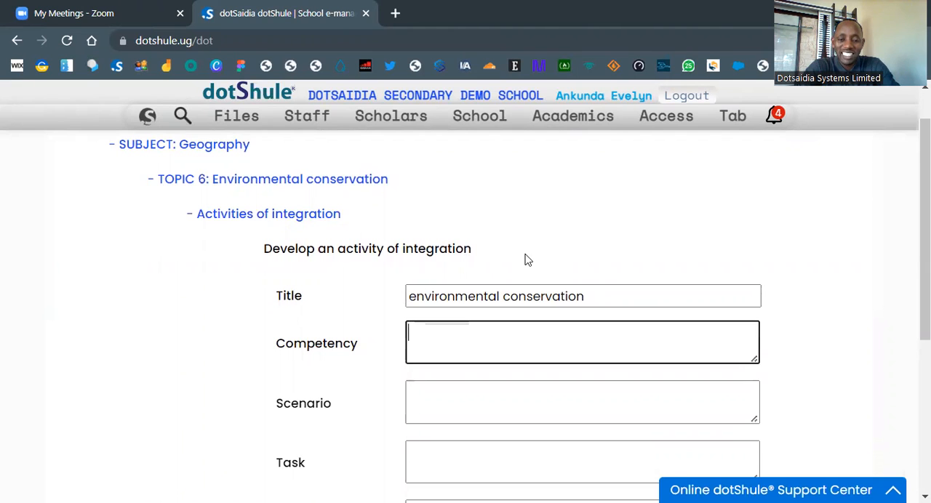
{"action": "scroll", "coordinate": [527, 261], "scroll_direction": "down", "scroll_amount": 1}
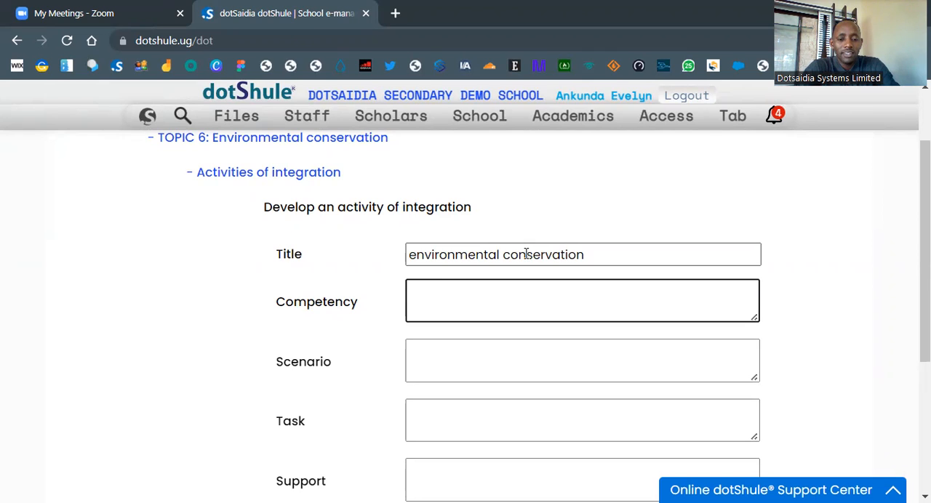
{"action": "left_click", "coordinate": [412, 254]}
{"action": "key", "text": "BackSpace"}
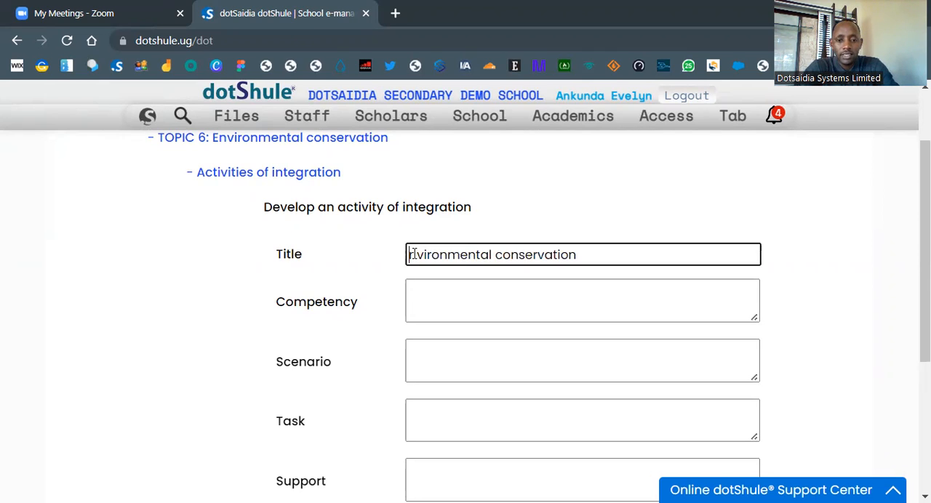
{"action": "type", "text": "E"}
Step: Enter the competency "The learner understands the various ways in which the environment can be conserved and preserved."
{"action": "left_click", "coordinate": [421, 291]}
{"action": "type", "text": "The le"}
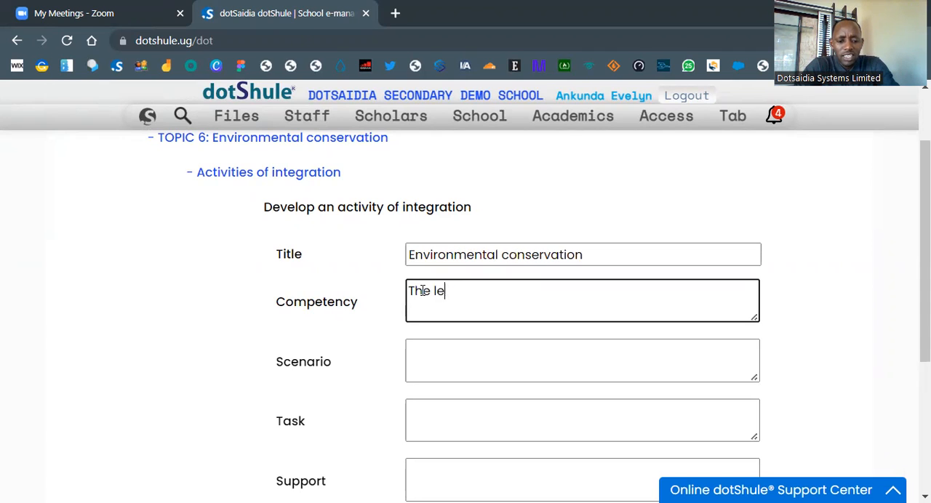
{"action": "type", "text": "arner unders"}
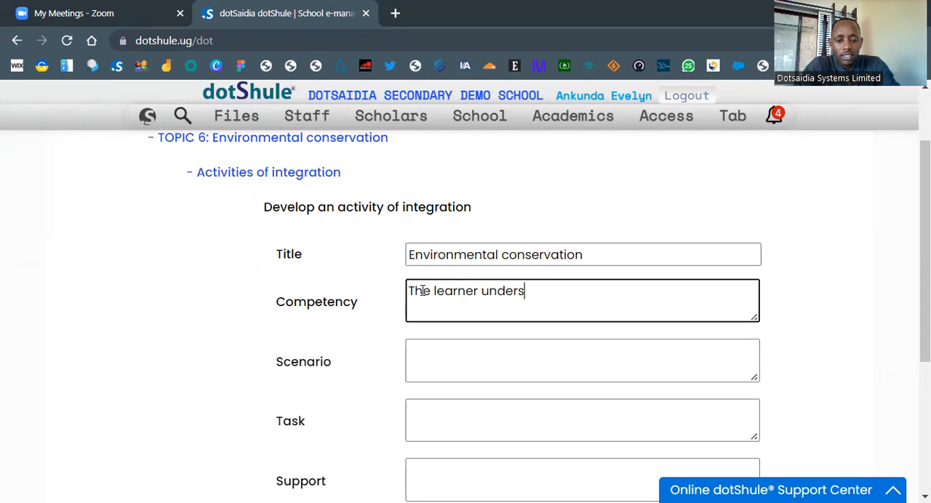
{"action": "type", "text": "tands the "}
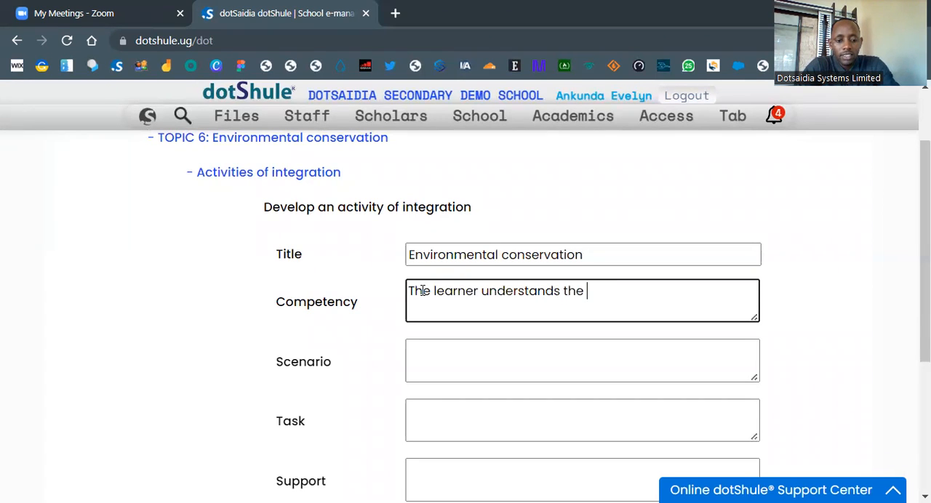
{"action": "type", "text": "various wa"}
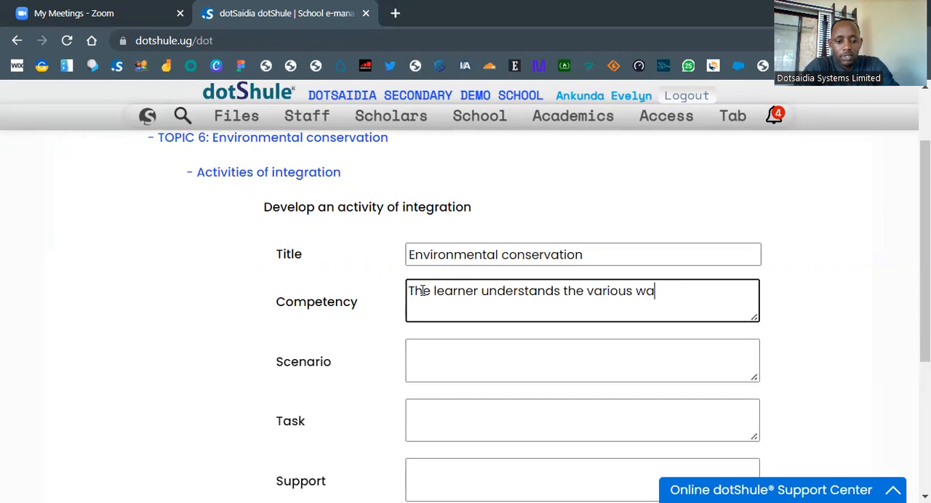
{"action": "type", "text": "ys in w"}
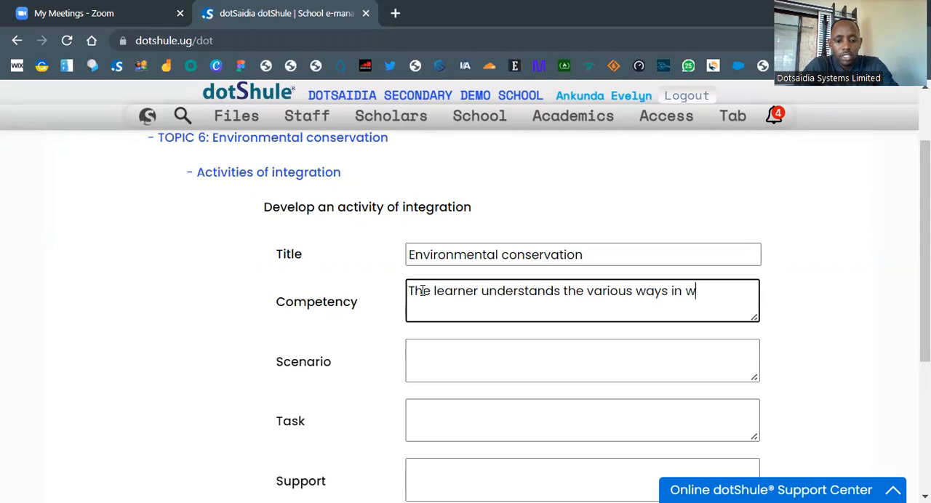
{"action": "type", "text": "hich the environm"}
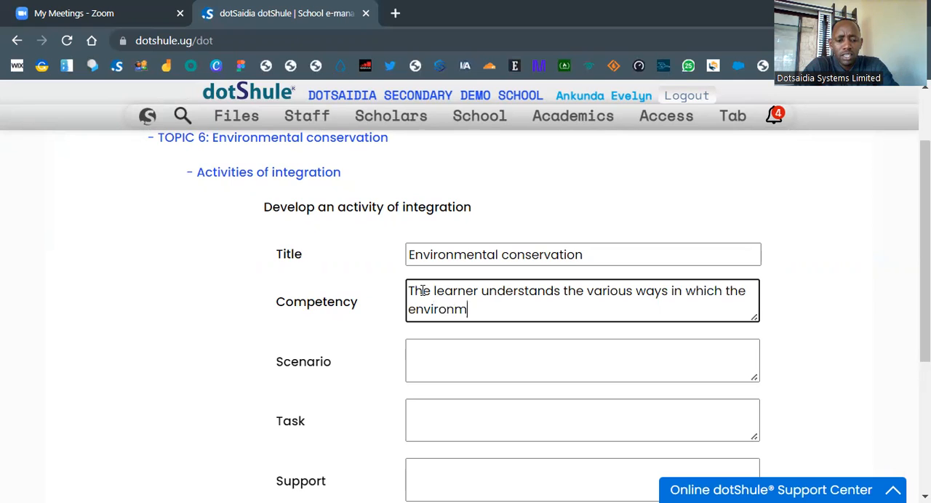
{"action": "type", "text": "ent can be co"}
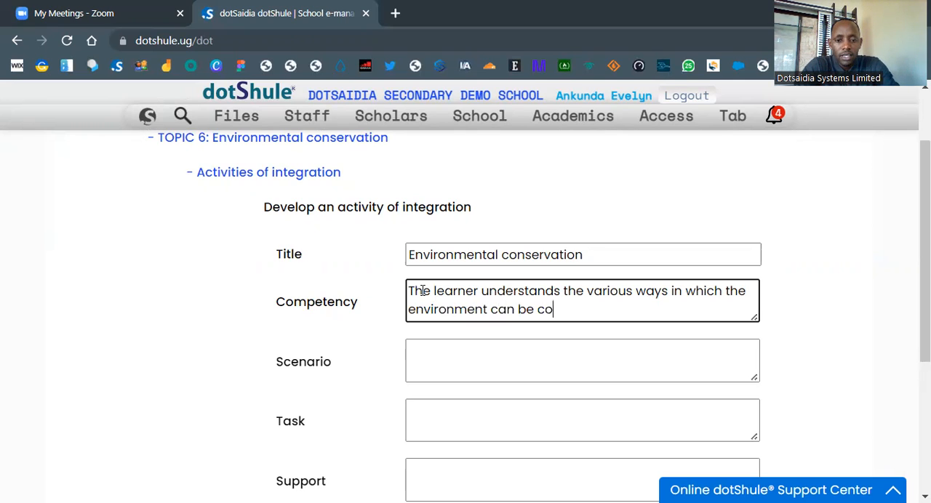
{"action": "type", "text": "nserv"}
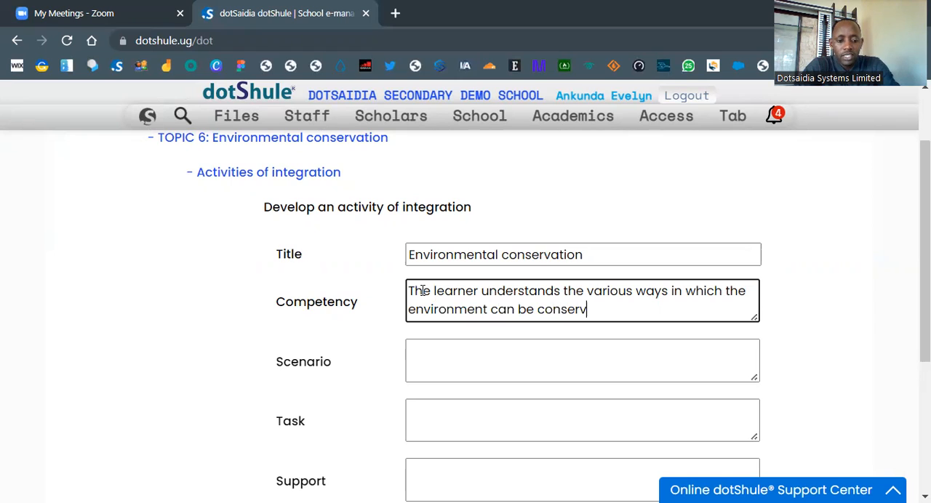
{"action": "type", "text": "ed and pre"}
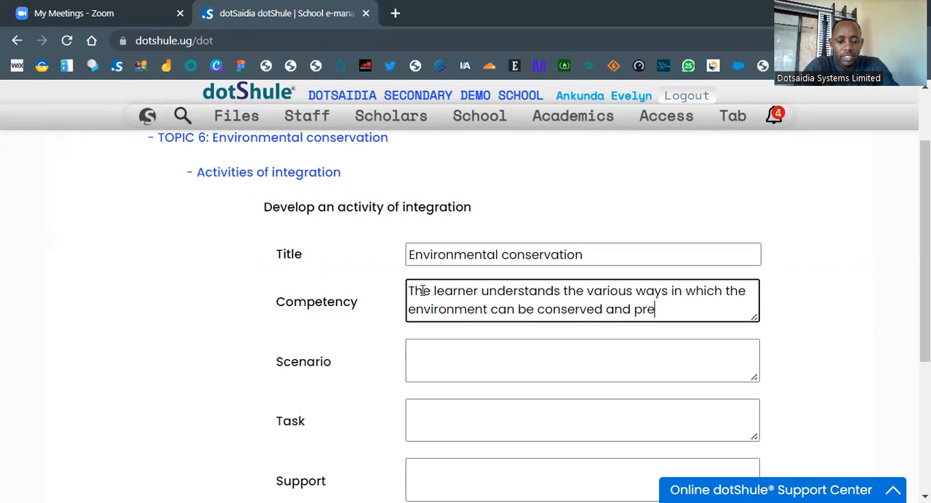
{"action": "type", "text": "served."}
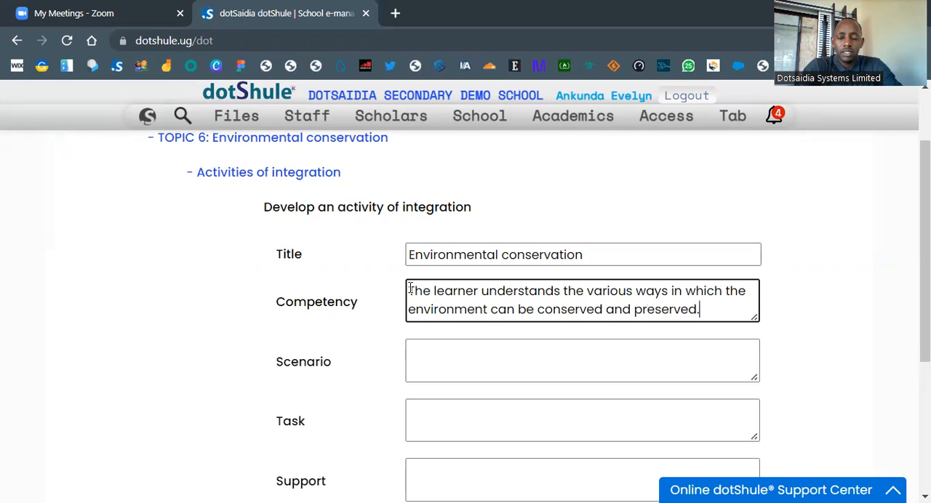
Step: Enter the scenario "A certain place in Uganda faces a problem of high temperatures and low rains."
{"action": "scroll", "coordinate": [293, 310], "scroll_direction": "down", "scroll_amount": 1}
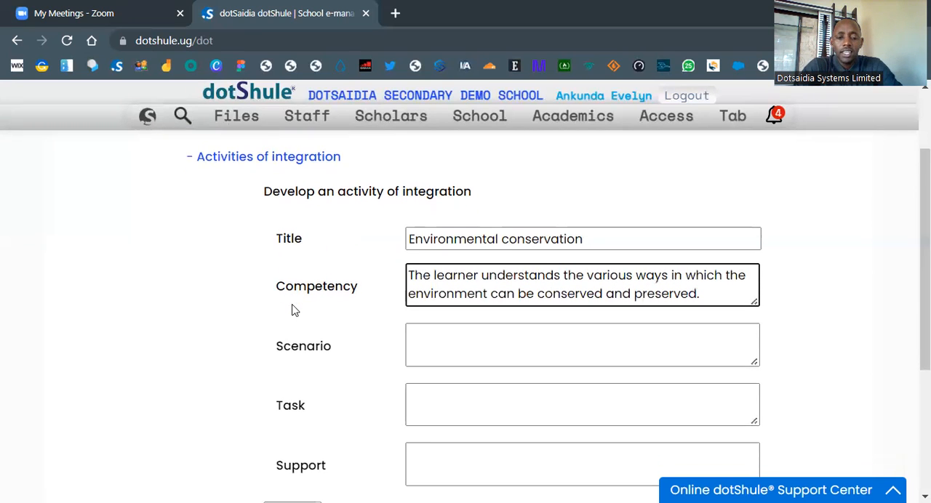
{"action": "left_click", "coordinate": [429, 286]}
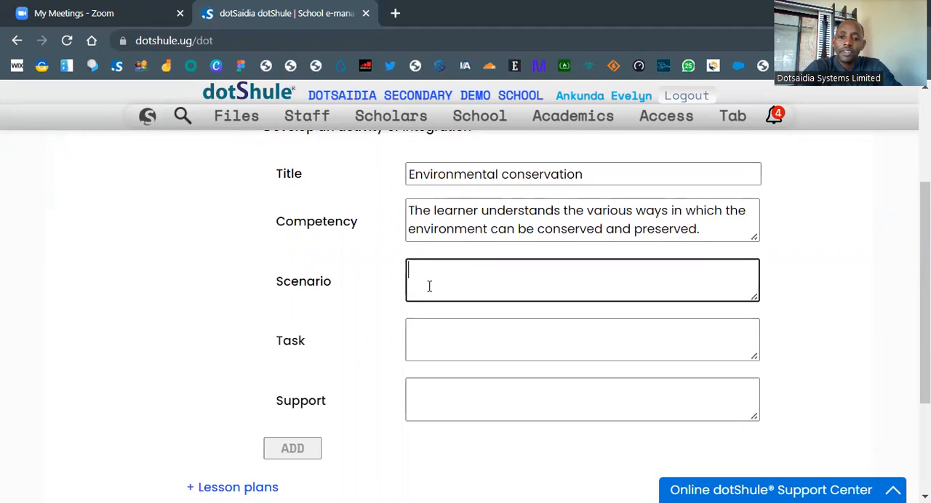
{"action": "type", "text": "A c"}
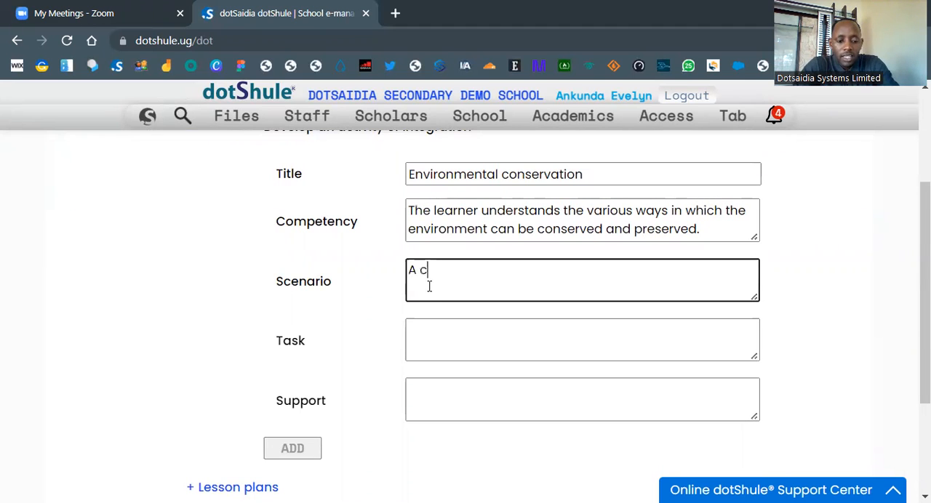
{"action": "type", "text": "ertain p"}
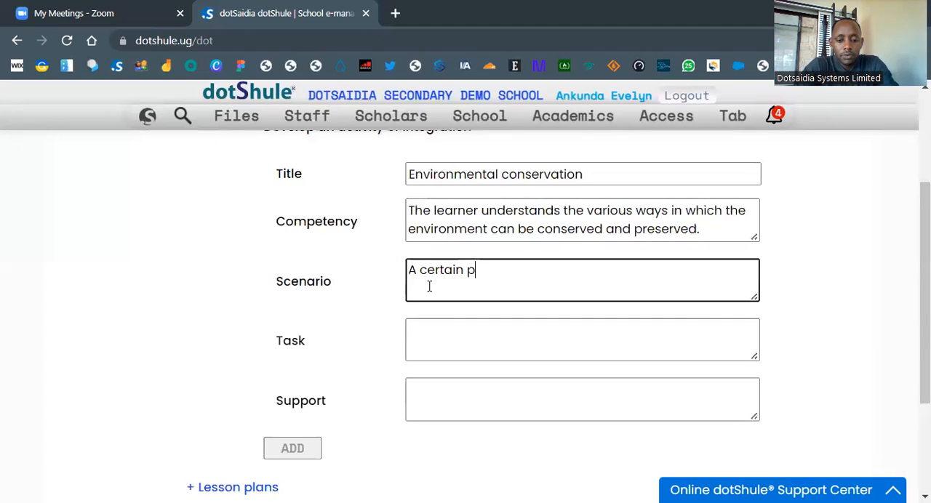
{"action": "type", "text": "lace in Ug"}
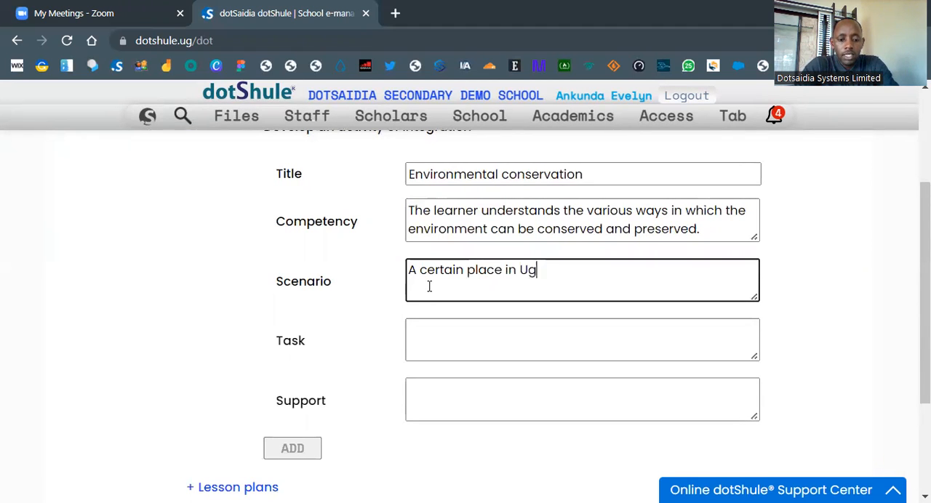
{"action": "type", "text": "anda face"}
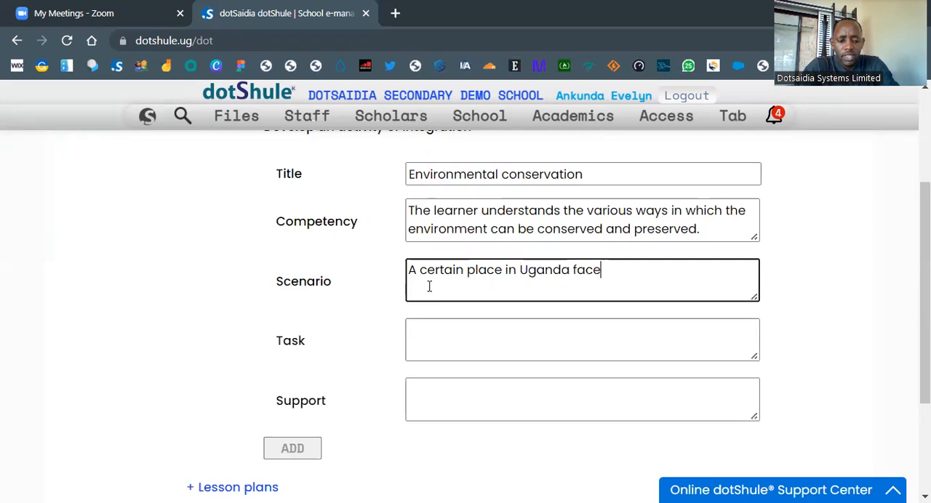
{"action": "type", "text": "s a "}
{"action": "type", "text": "pr"}
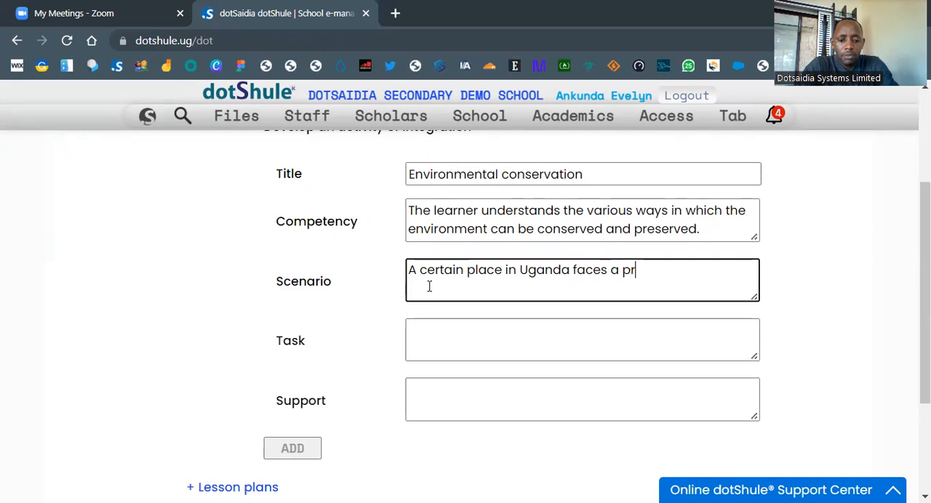
{"action": "type", "text": "olbem"}
{"action": "key", "text": "BackSpace"}
{"action": "key", "text": "BackSpace"}
{"action": "key", "text": "BackSpace"}
{"action": "key", "text": "BackSpace"}
{"action": "type", "text": "blem"}
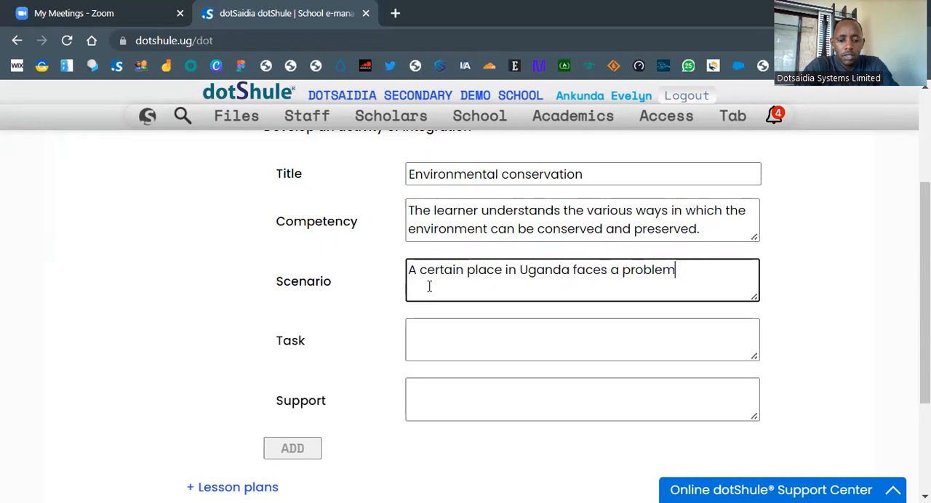
{"action": "type", "text": " of high tempr"}
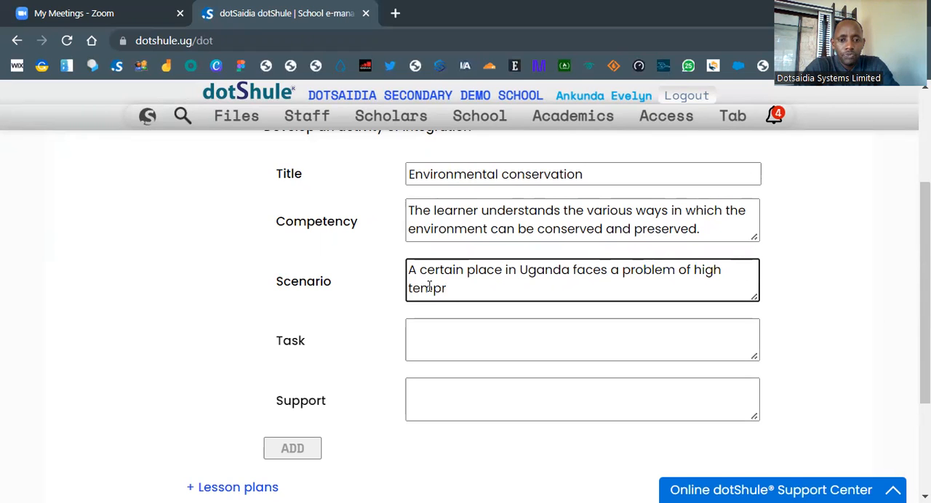
{"action": "key", "text": "BackSpace"}
{"action": "type", "text": "eratures "}
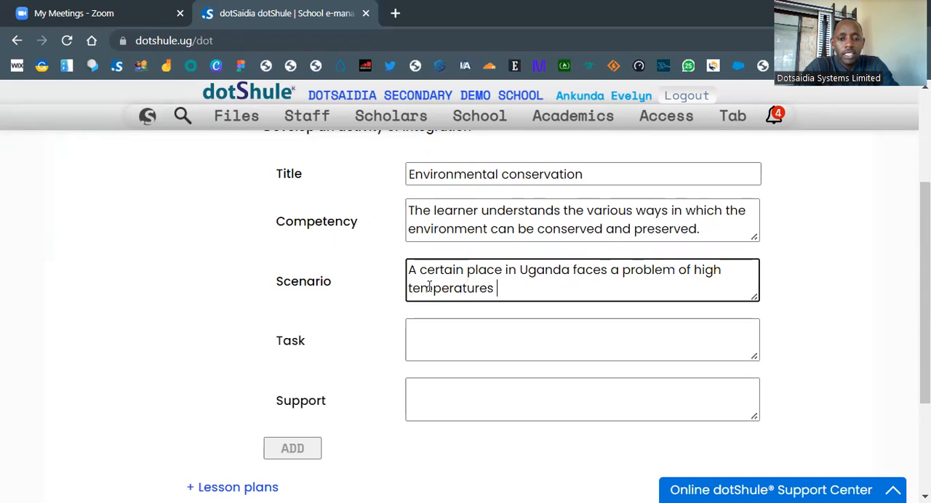
{"action": "type", "text": "and"}
{"action": "type", "text": "w rains"}
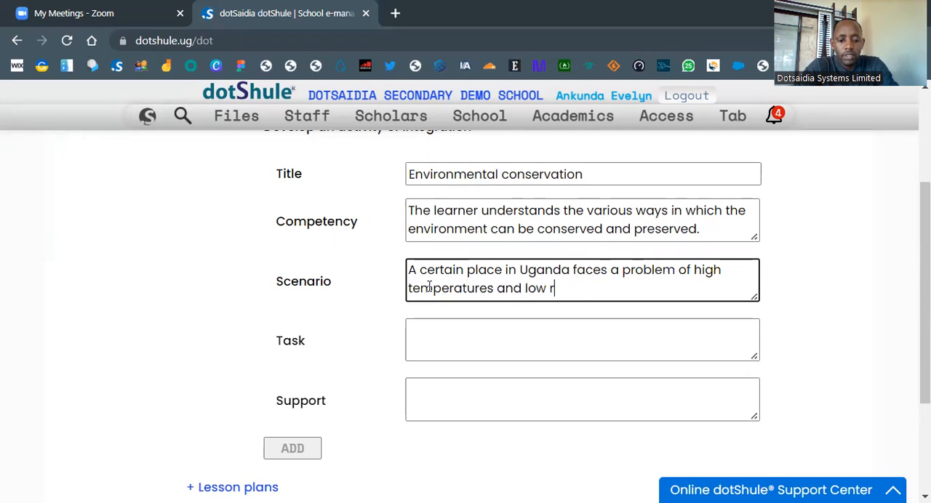
{"action": "key", "text": "BackSpace"}
{"action": "key", "text": "BackSpace"}
{"action": "key", "text": "BackSpace"}
{"action": "type", "text": "ins."}
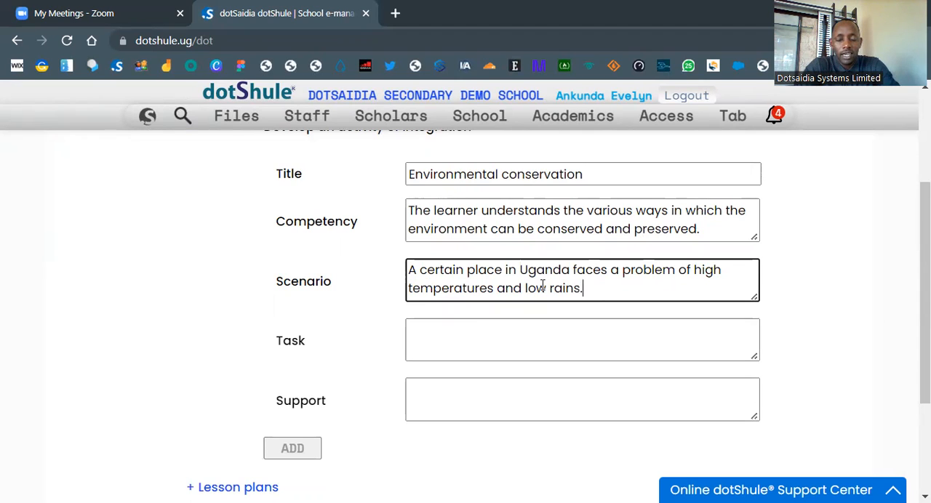
Step: Enter the task "Prepare an article to be used in sensitizing the peole in such areas."
{"action": "left_click", "coordinate": [559, 345]}
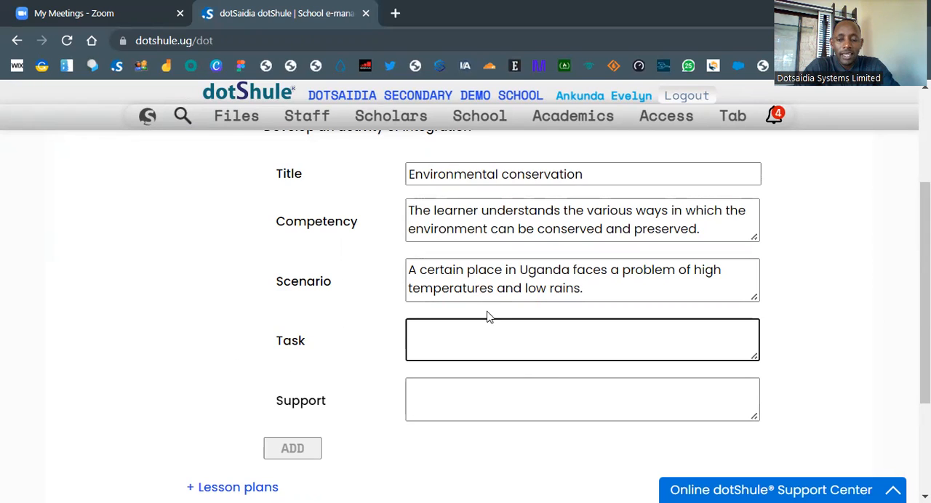
{"action": "type", "text": "Prepare"}
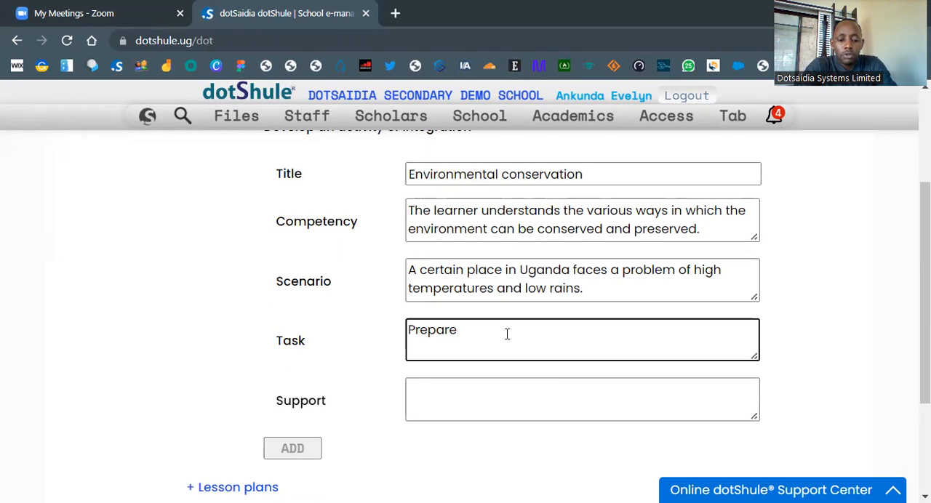
{"action": "type", "text": " an"}
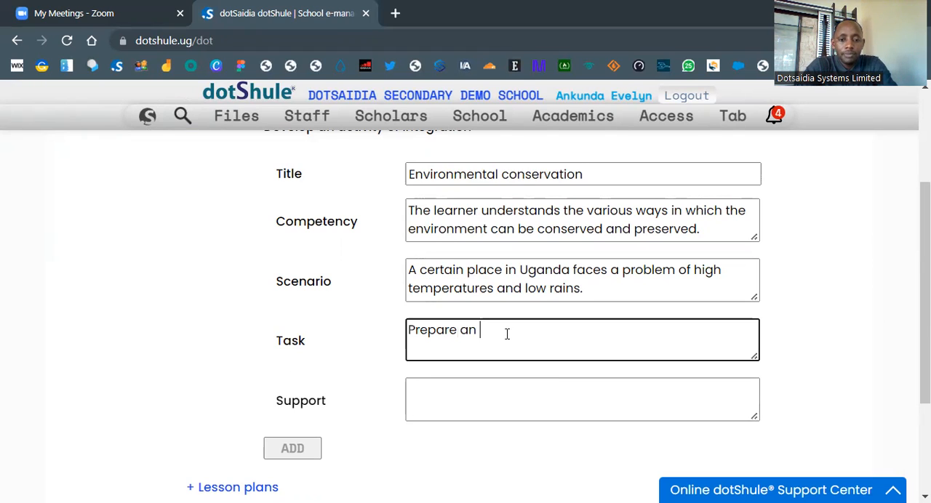
{"action": "type", "text": " ar"}
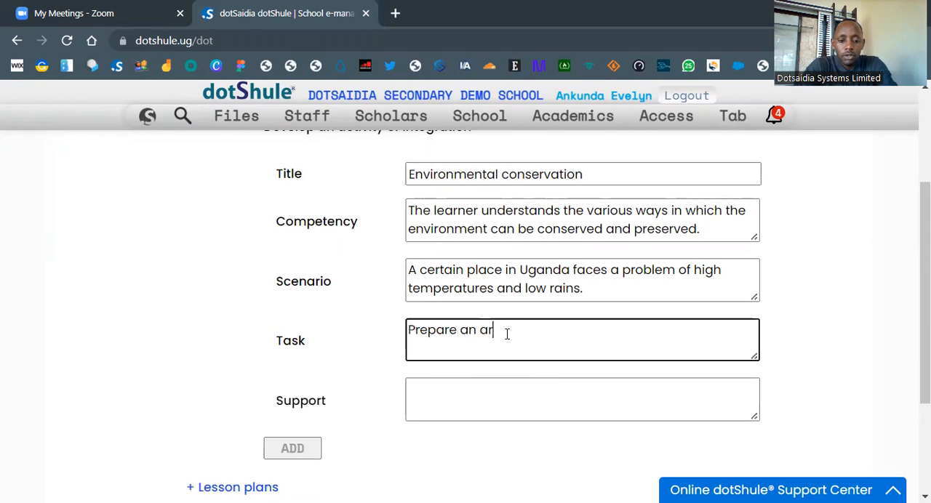
{"action": "type", "text": "ticle to be "}
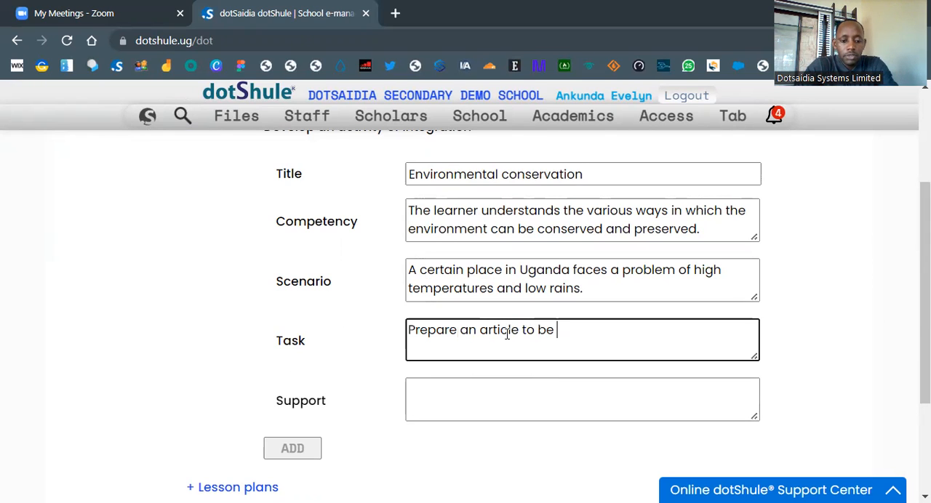
{"action": "type", "text": "used in "}
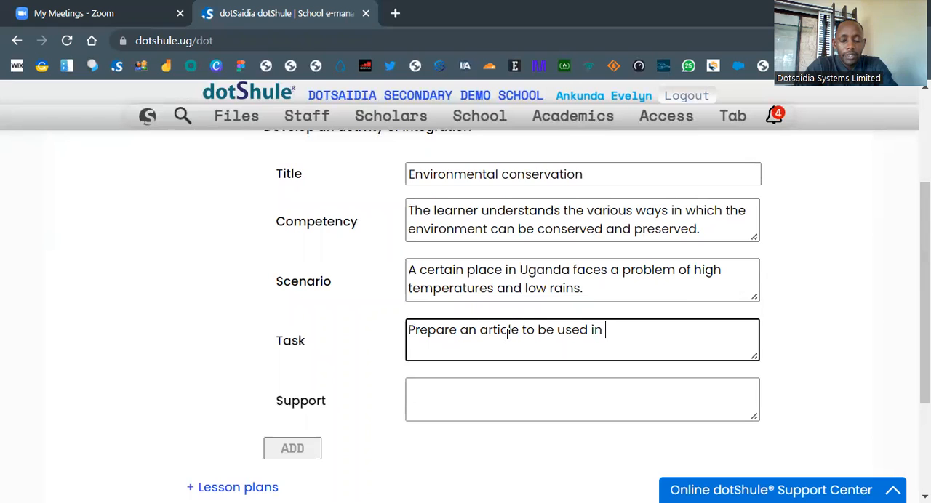
{"action": "type", "text": "se"}
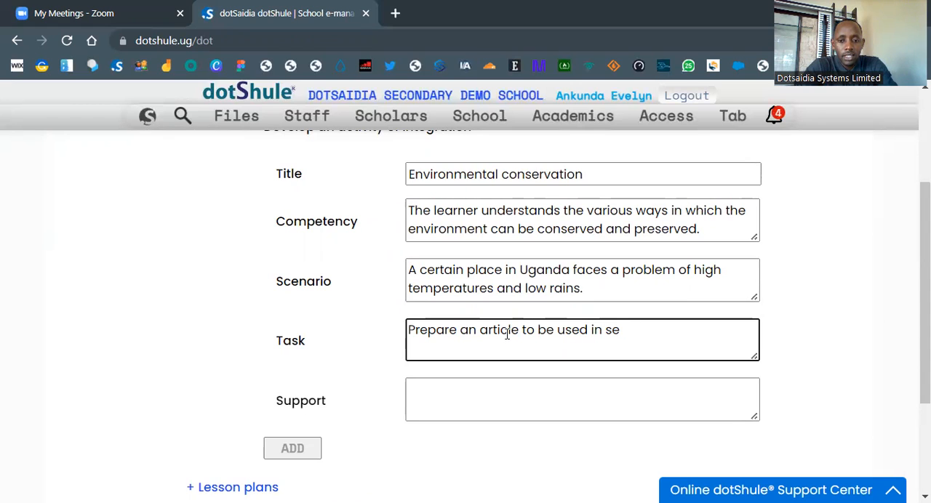
{"action": "type", "text": "nsitizin"}
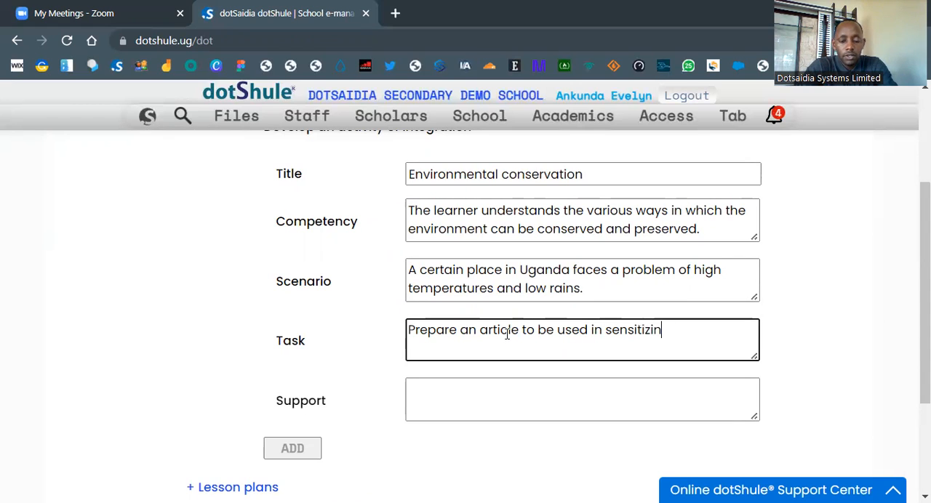
{"action": "type", "text": "g the "}
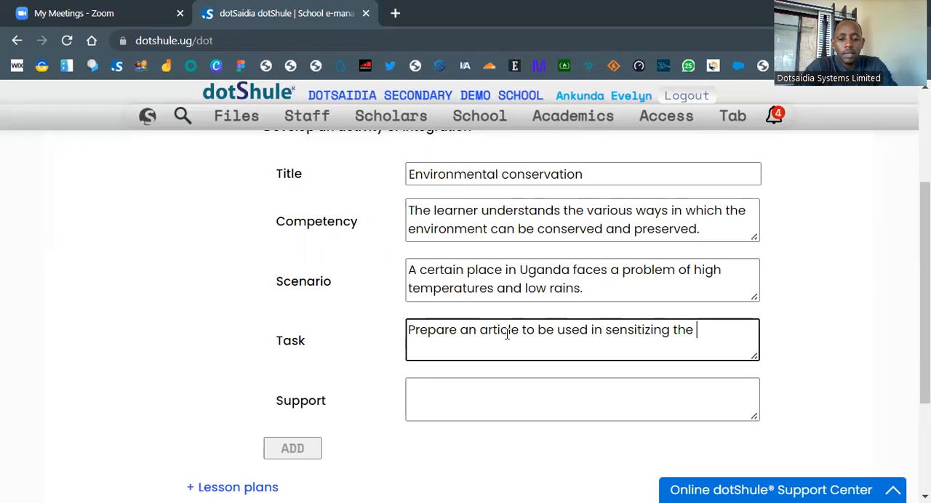
{"action": "type", "text": "peole n"}
{"action": "key", "text": "BackSpace"}
{"action": "type", "text": "in"}
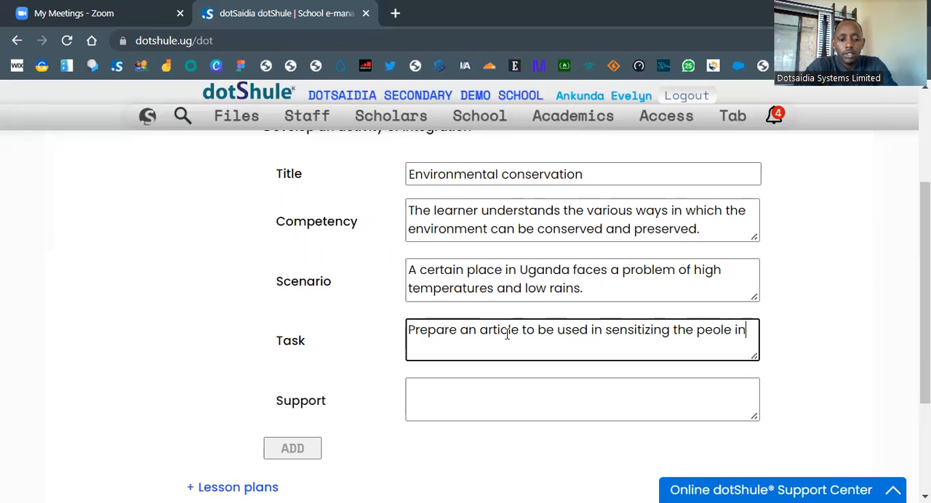
{"action": "type", "text": " such area"}
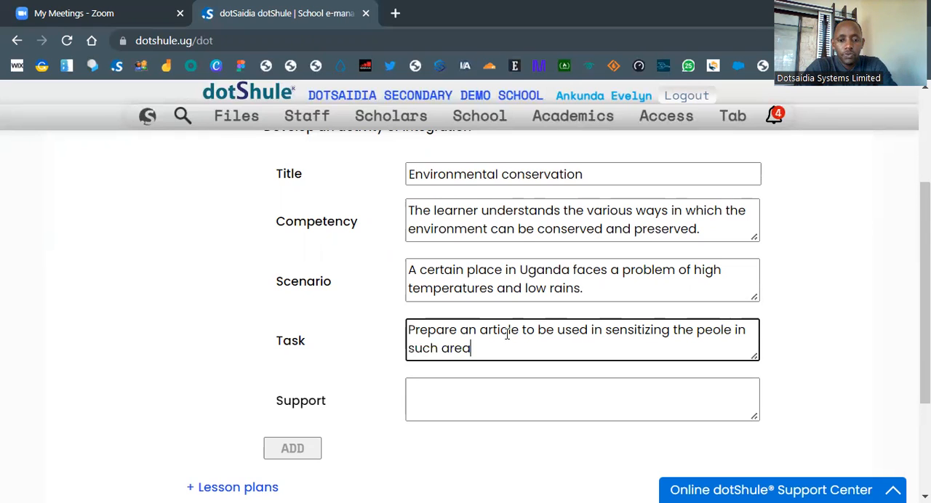
{"action": "type", "text": "s."}
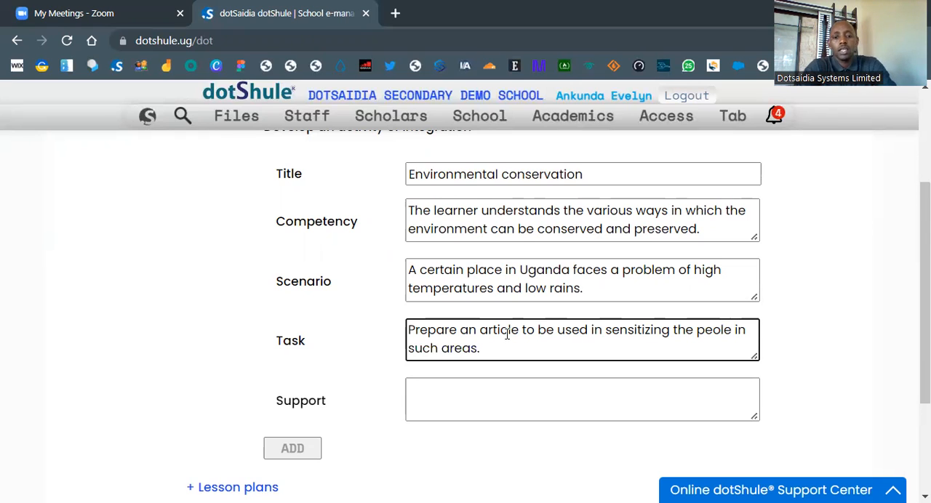
Step: Begin the activity's support text with "internet, learner's guide,"
{"action": "left_click", "coordinate": [476, 396]}
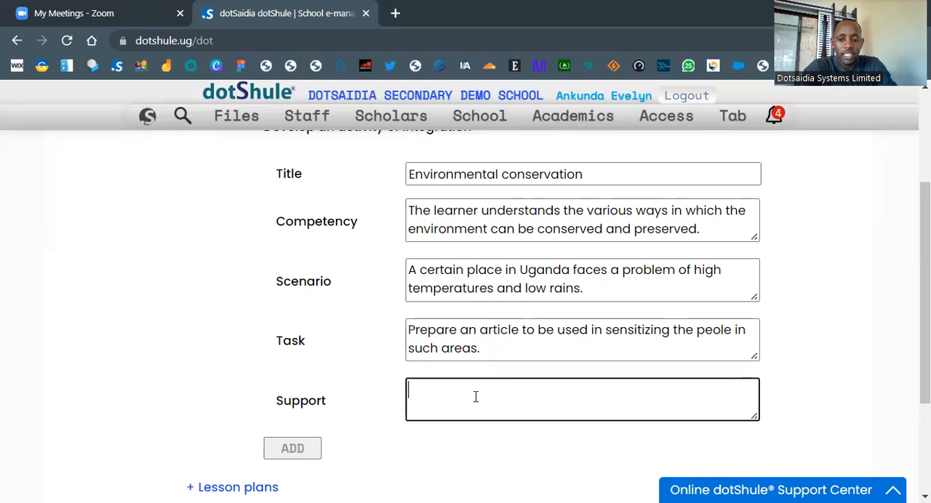
{"action": "type", "text": "internet, lear"}
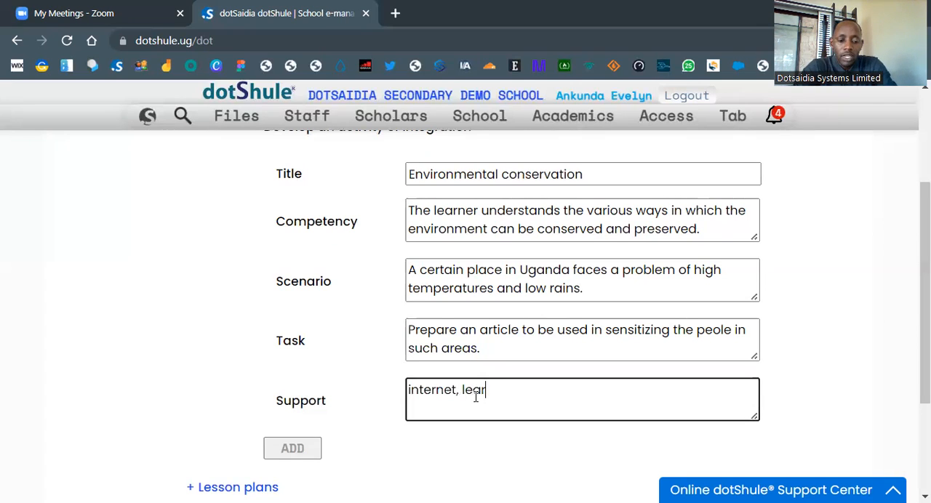
{"action": "type", "text": "ner's "}
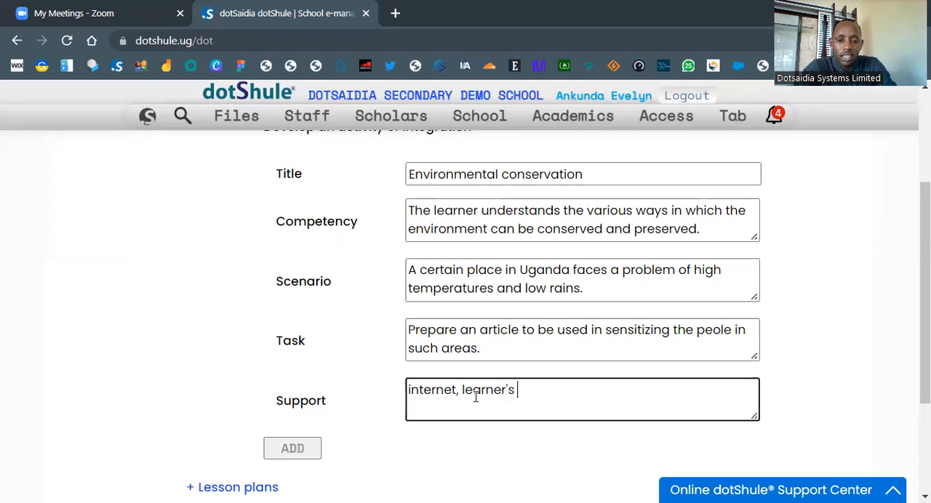
{"action": "type", "text": "guide,"}
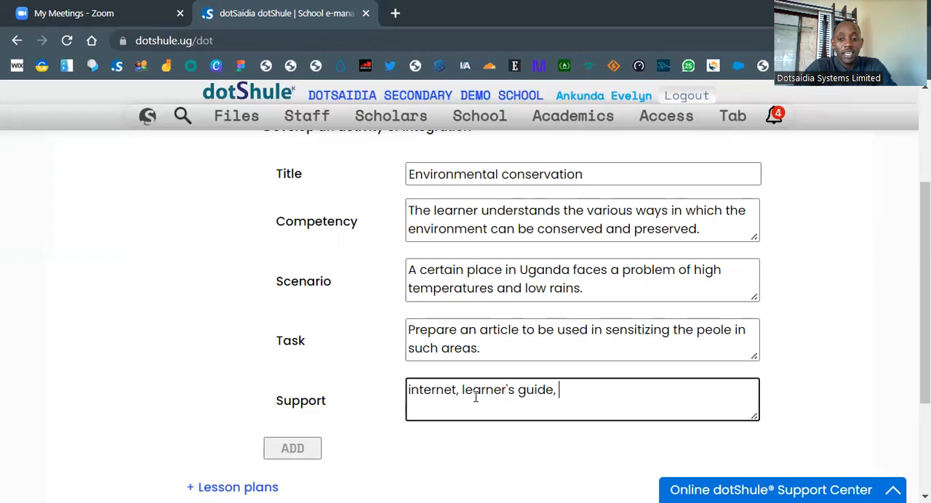
Step: Append "Refer to the elearning center for the support material." to the support text and add the activity
{"action": "type", "text": "Re"}
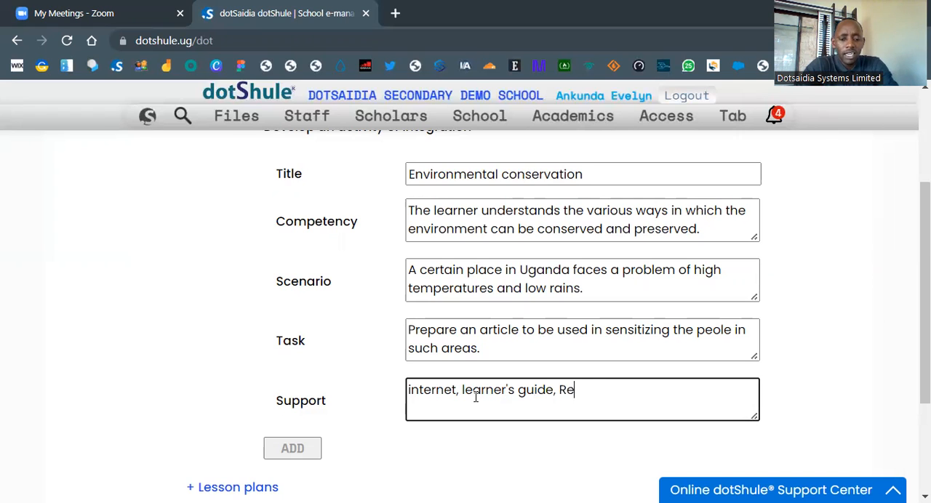
{"action": "type", "text": "fer to the "}
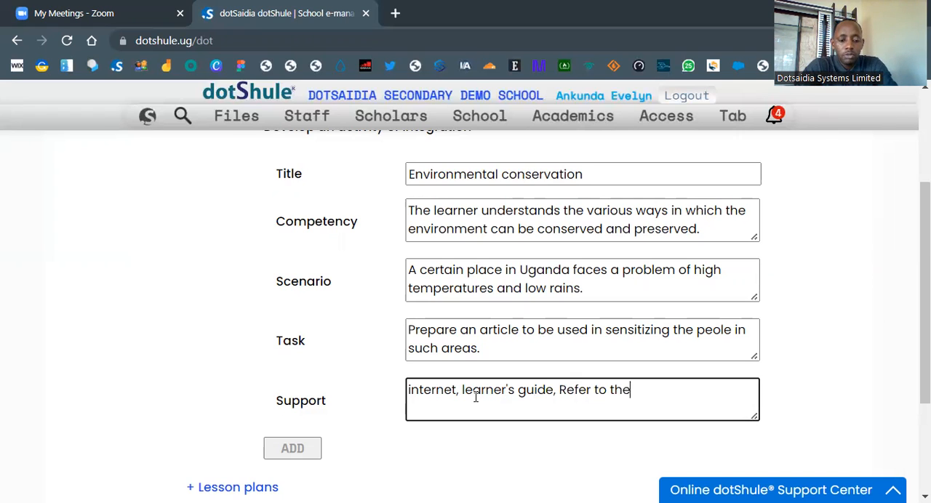
{"action": "type", "text": "elear"}
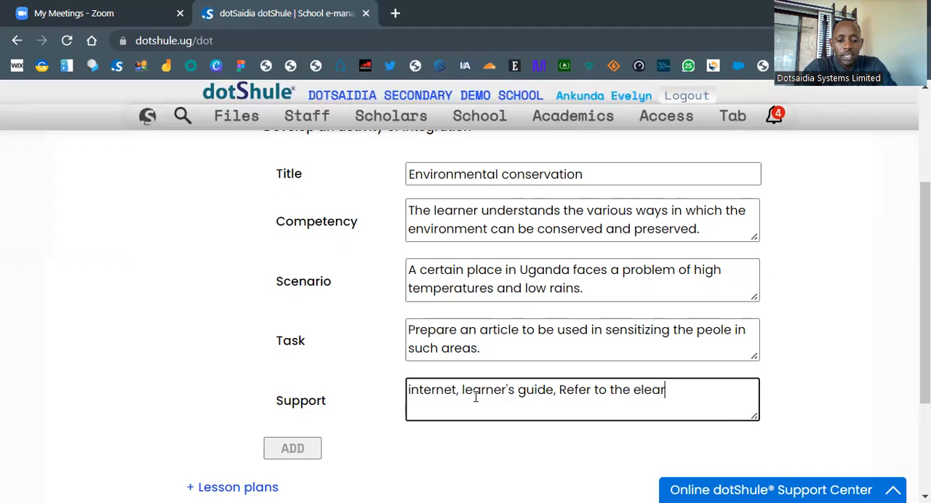
{"action": "type", "text": "ning center"}
{"action": "key", "text": "BackSpace"}
{"action": "type", "text": "nter for the "}
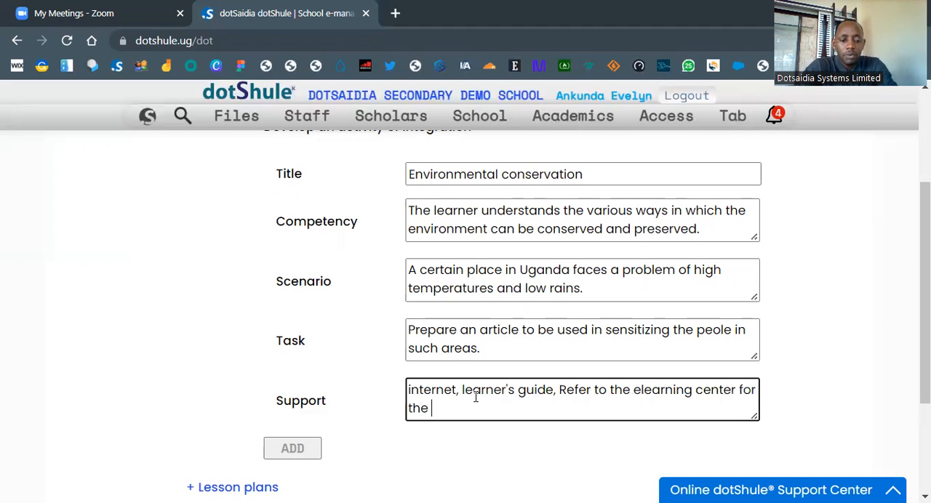
{"action": "type", "text": "suppo"}
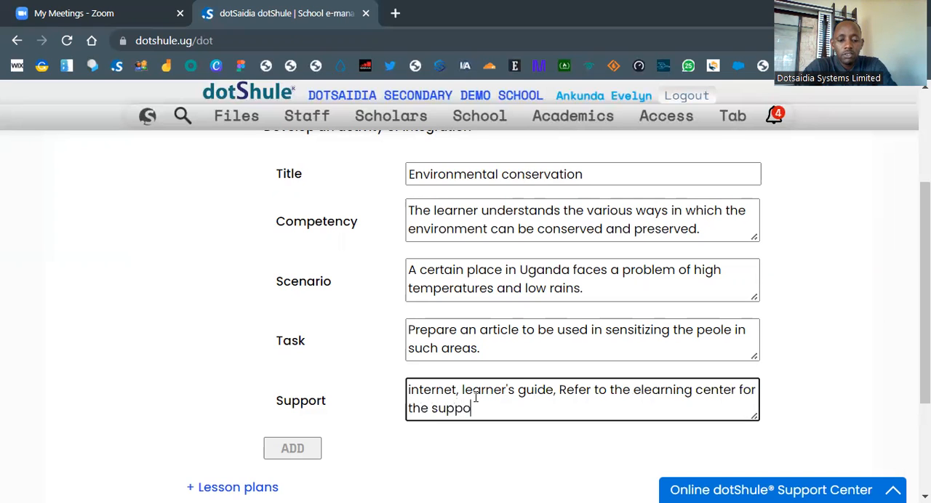
{"action": "type", "text": "rt mat"}
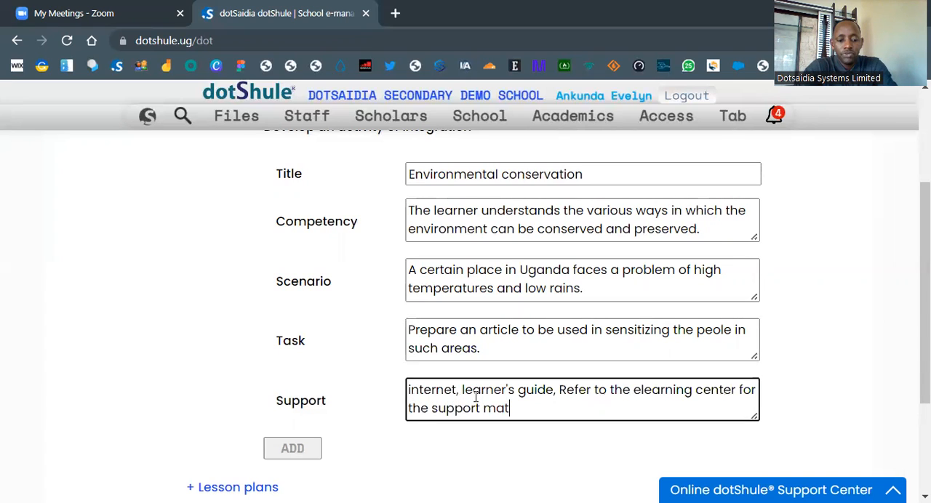
{"action": "type", "text": "erial."}
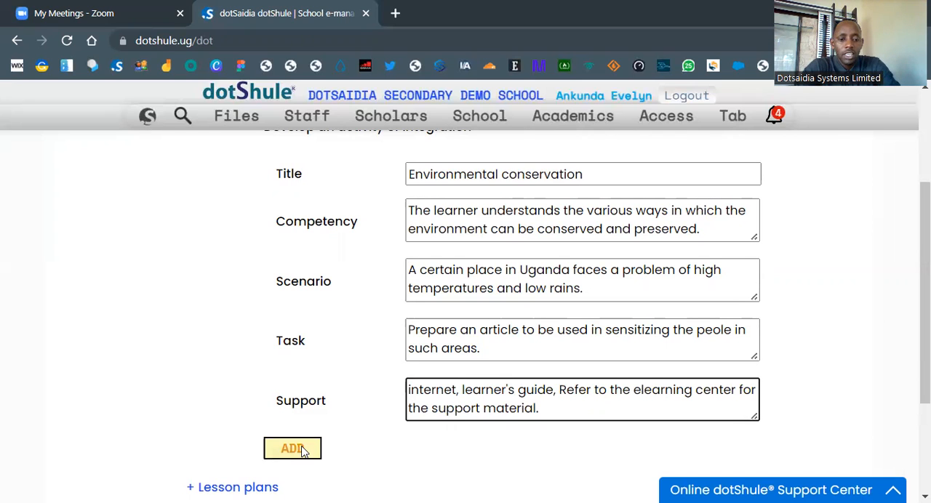
{"action": "left_click", "coordinate": [291, 449]}
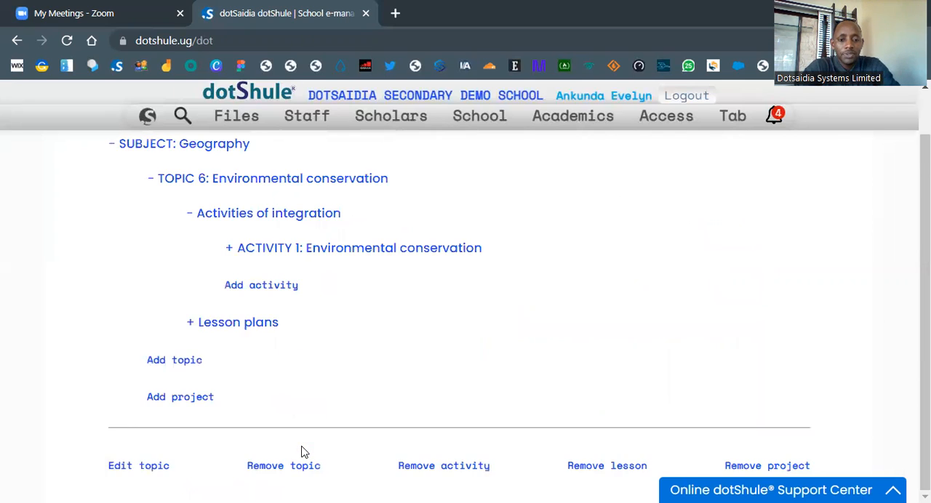
Step: Open the added Environmental conservation activity for editing and enter "Internet," as its support
{"action": "left_click", "coordinate": [361, 251]}
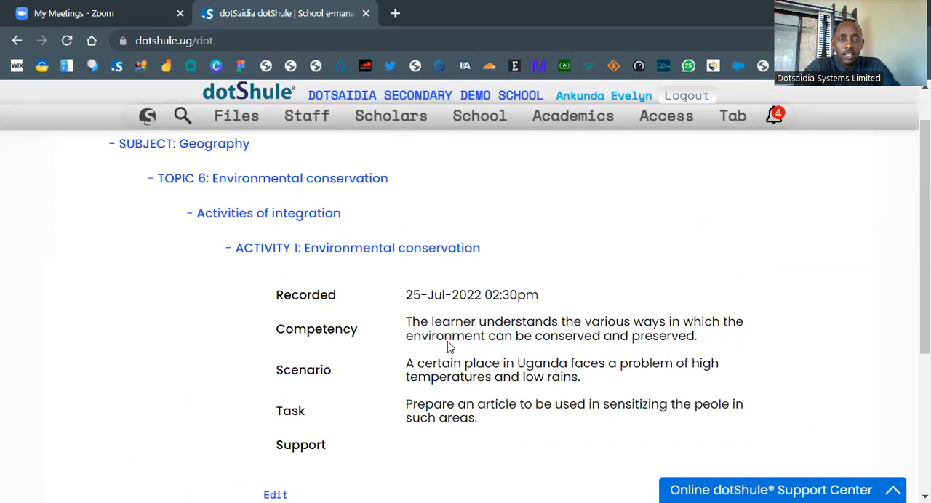
{"action": "scroll", "coordinate": [449, 348], "scroll_direction": "down", "scroll_amount": 1}
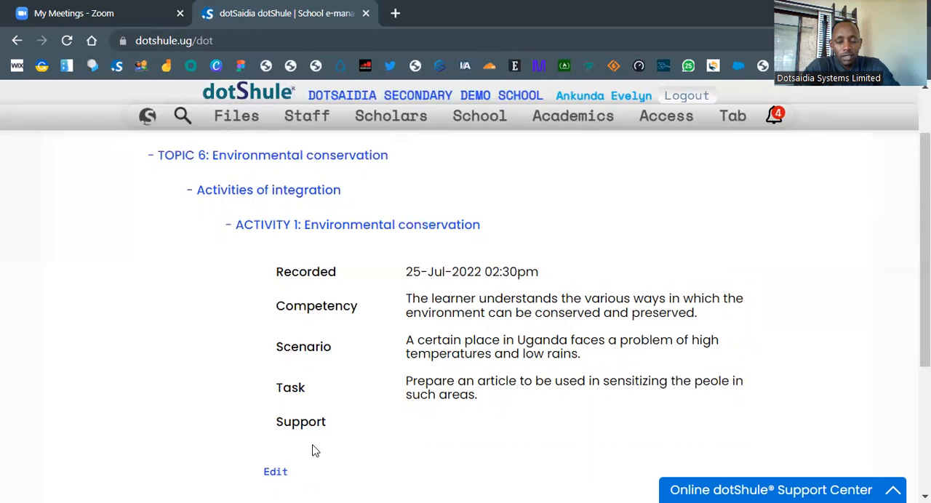
{"action": "left_click", "coordinate": [279, 476]}
{"action": "scroll", "coordinate": [530, 334], "scroll_direction": "down", "scroll_amount": 3}
{"action": "left_click", "coordinate": [468, 312]}
{"action": "type", "text": "re"}
{"action": "key", "text": "BackSpace"}
{"action": "key", "text": "BackSpace"}
{"action": "type", "text": "nter"}
{"action": "key", "text": "BackSpace"}
{"action": "key", "text": "BackSpace"}
{"action": "key", "text": "BackSpace"}
{"action": "key", "text": "BackSpace"}
{"action": "type", "text": "Internet, "}
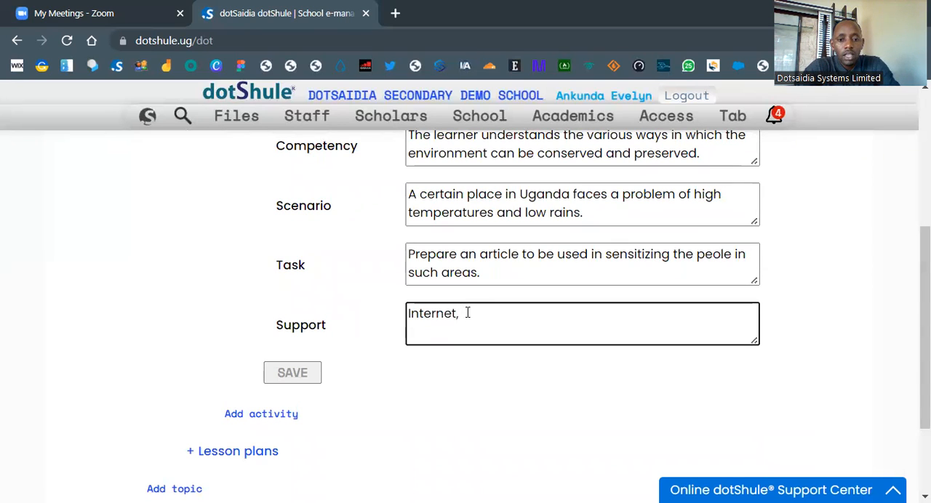
{"action": "type", "text": "refer t the elearning"}
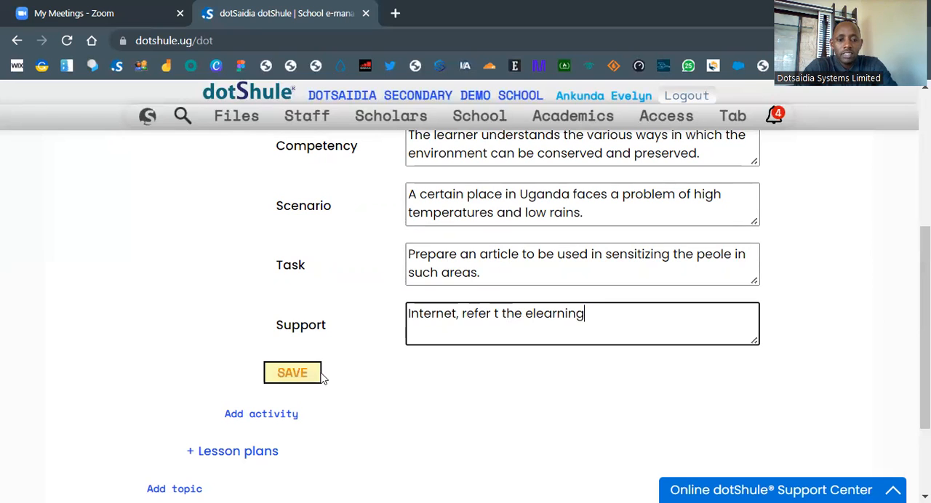
Step: Continue the support text with "refer t the elearning" and save the activity
{"action": "left_click", "coordinate": [292, 373]}
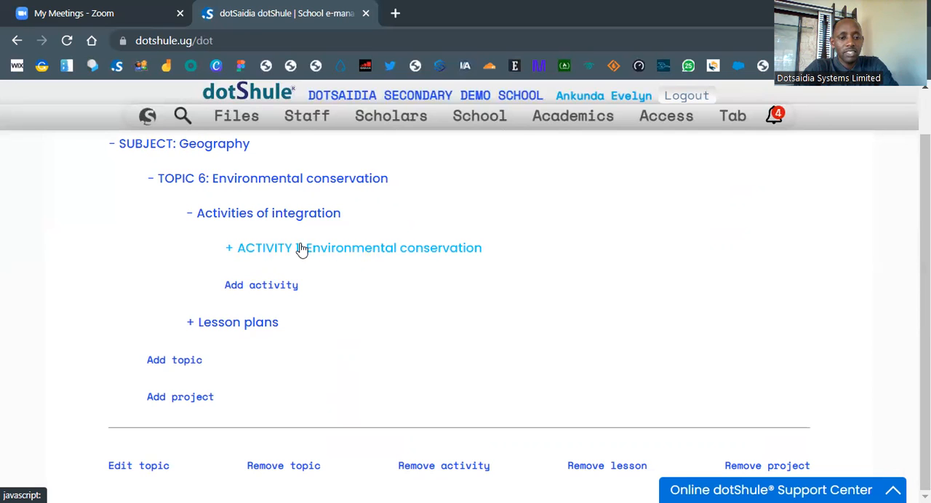
Step: Look over the blank form for developing another activity of integration and collapse the activities of integration
{"action": "left_click", "coordinate": [280, 289]}
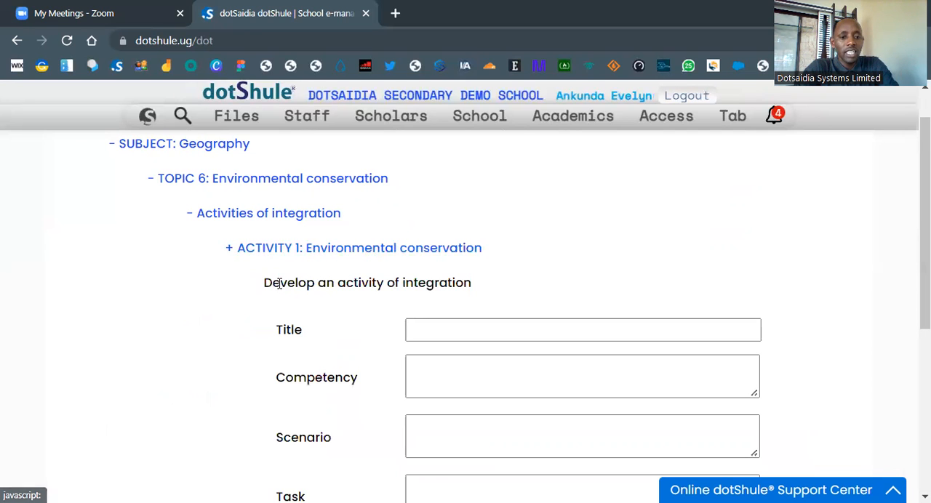
{"action": "scroll", "coordinate": [436, 322], "scroll_direction": "down", "scroll_amount": 3}
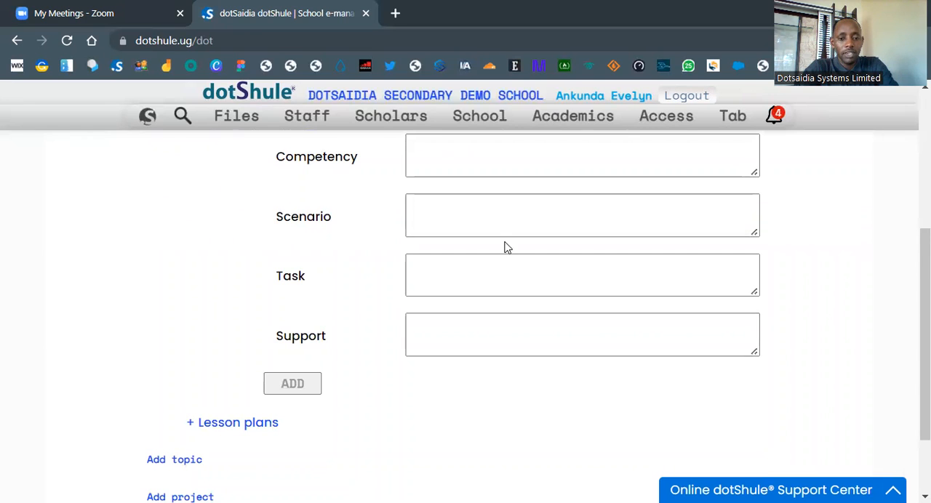
{"action": "scroll", "coordinate": [504, 245], "scroll_direction": "up", "scroll_amount": 3}
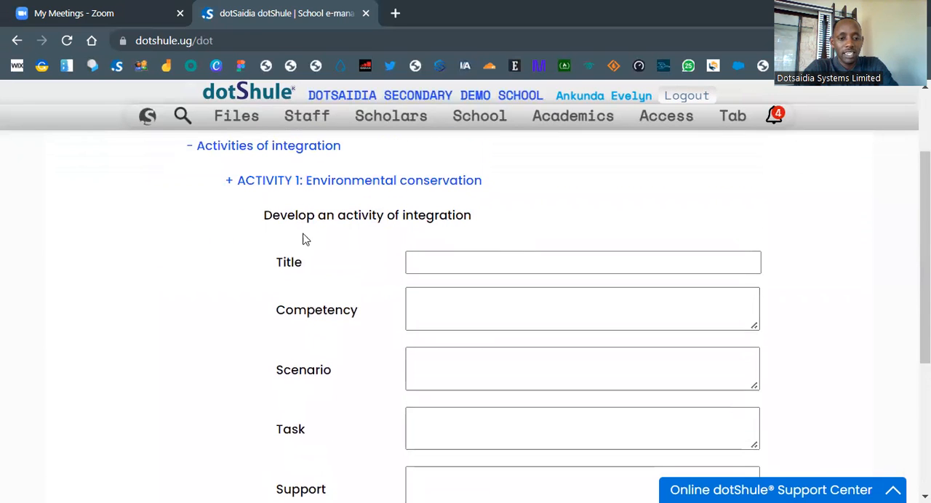
{"action": "left_click", "coordinate": [303, 152]}
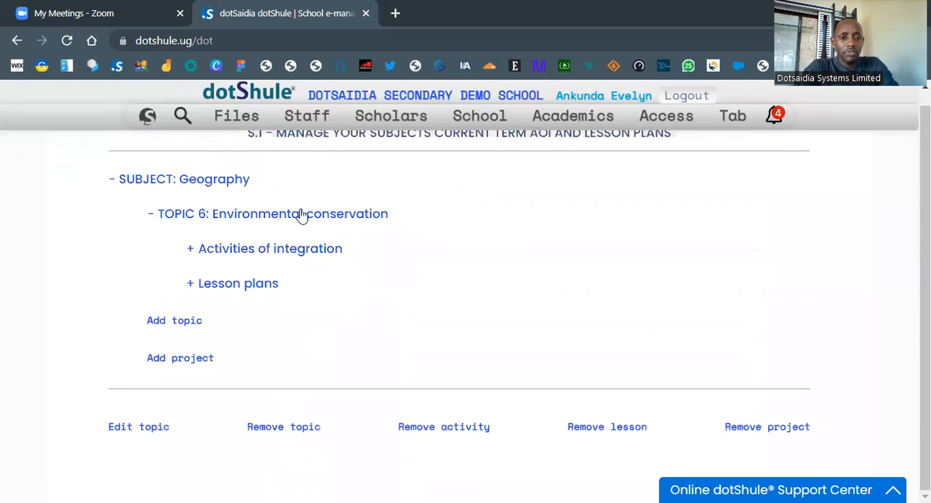
Step: View the lesson plans section of the Environmental conservation topic and collapse the Geography subject
{"action": "left_click", "coordinate": [228, 289]}
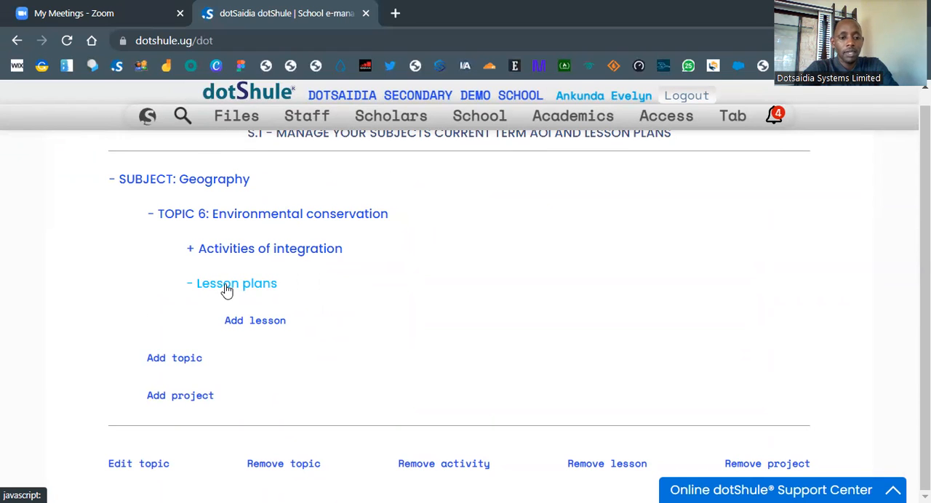
{"action": "left_click", "coordinate": [211, 179]}
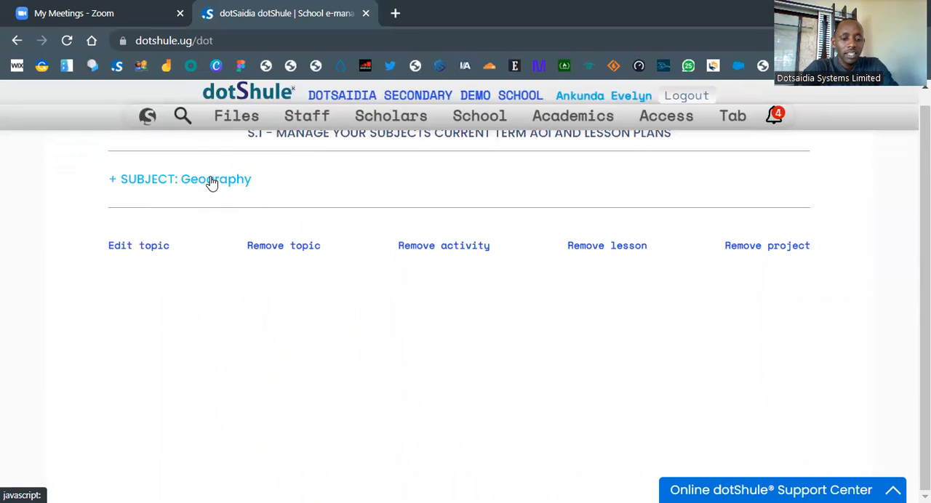
Step: Expand Geography's Environmental conservation topic with its activities of integration and lesson plans, and open the form for adding a lesson
{"action": "left_click", "coordinate": [211, 181]}
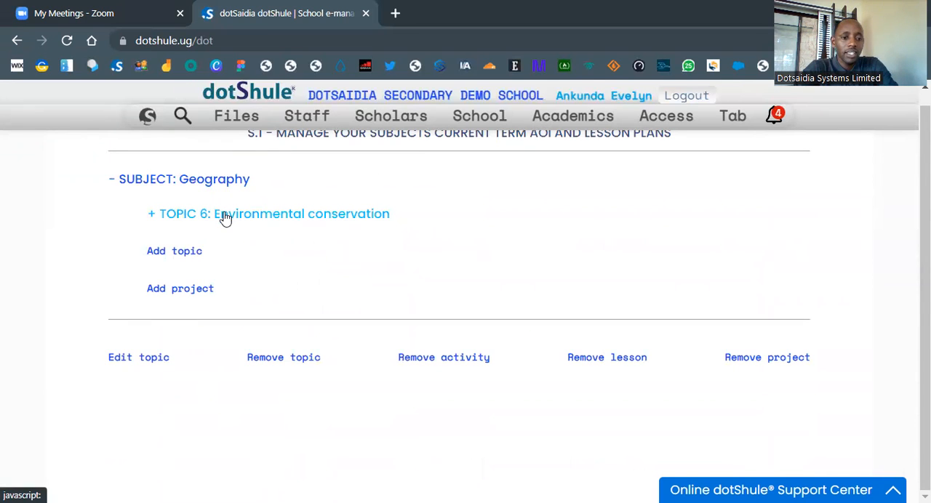
{"action": "left_click", "coordinate": [225, 215]}
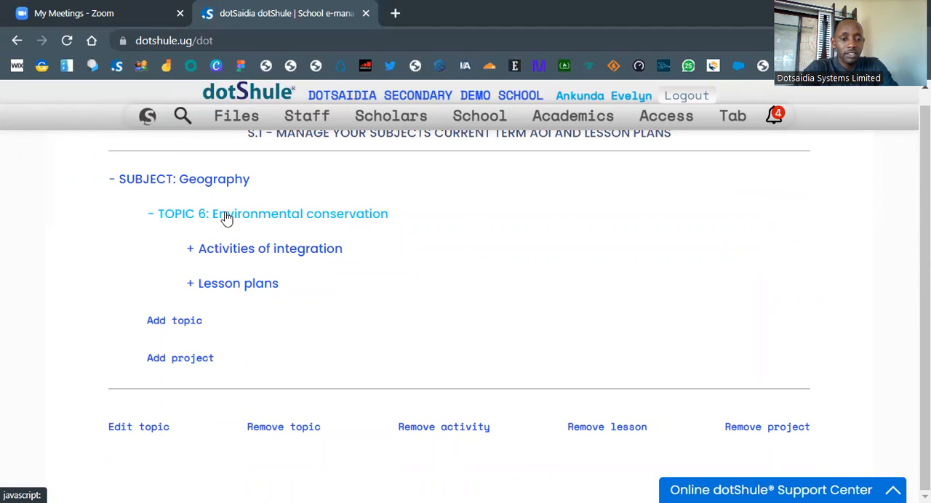
{"action": "left_click", "coordinate": [230, 250]}
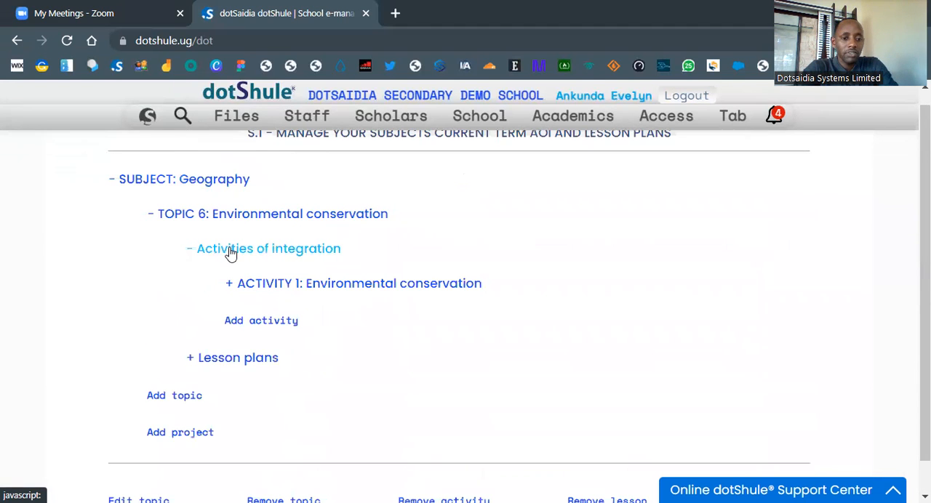
{"action": "left_click", "coordinate": [273, 360]}
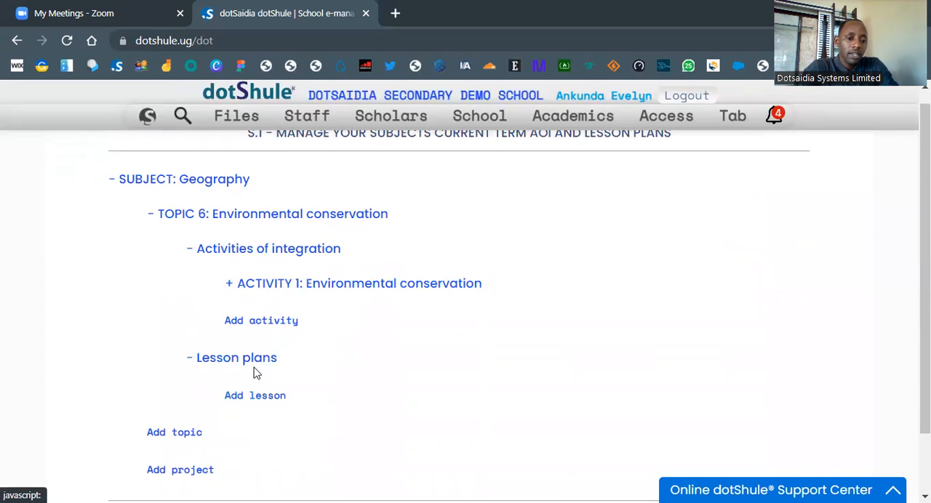
{"action": "left_click", "coordinate": [254, 397]}
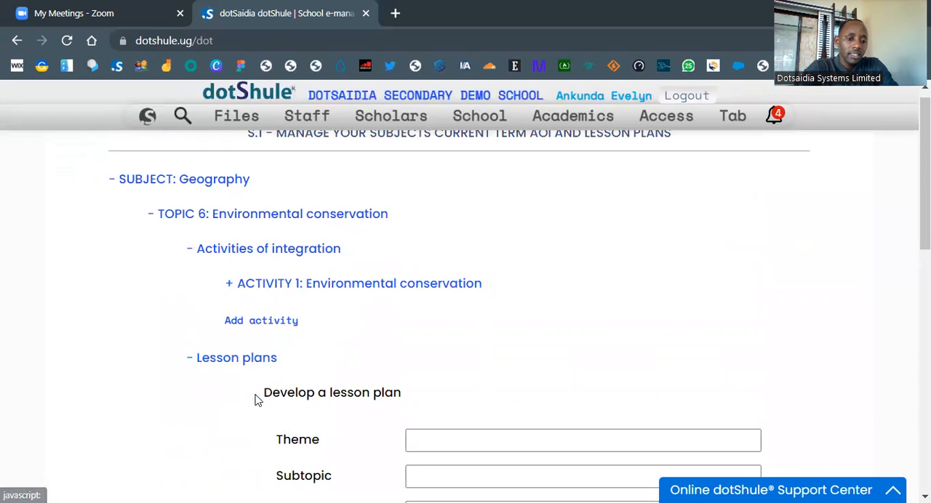
Step: Look over the blank lesson plan form, from Theme and Subtopic through to Learning materials and References
{"action": "scroll", "coordinate": [401, 349], "scroll_direction": "down", "scroll_amount": 3}
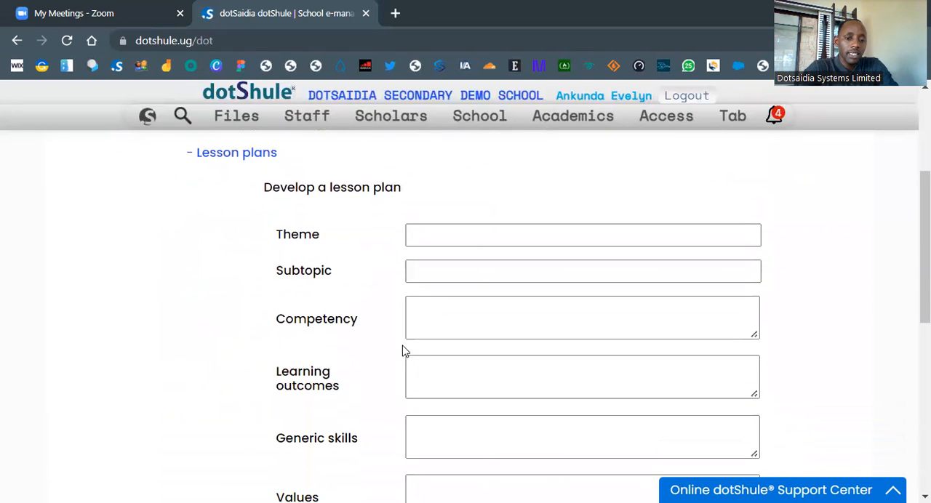
{"action": "scroll", "coordinate": [417, 307], "scroll_direction": "down", "scroll_amount": 2}
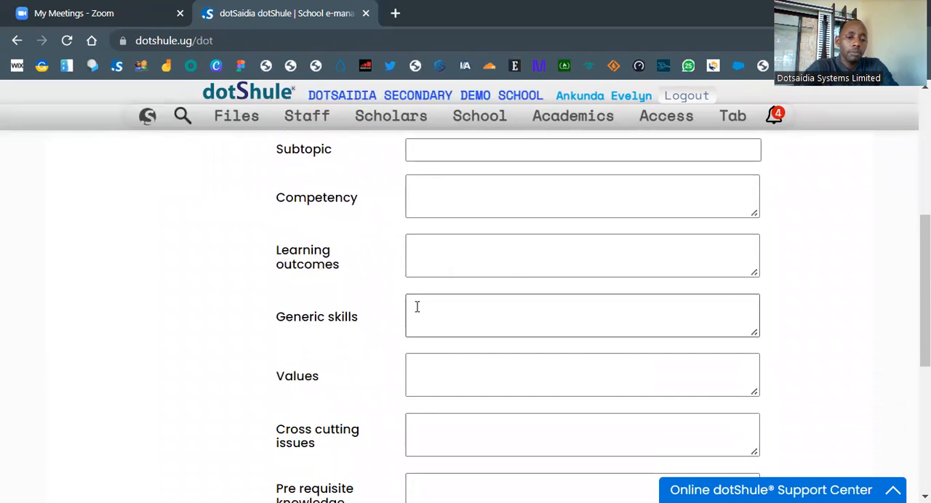
{"action": "scroll", "coordinate": [417, 312], "scroll_direction": "up", "scroll_amount": 2}
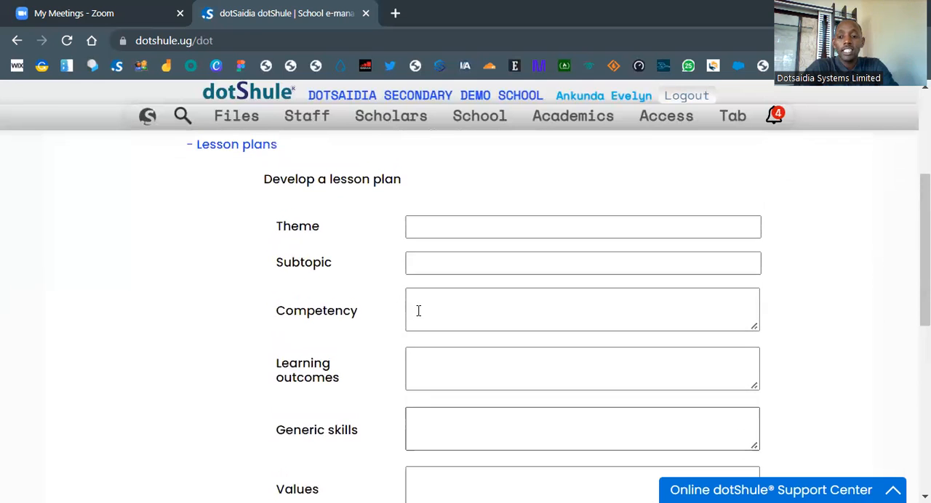
{"action": "scroll", "coordinate": [443, 290], "scroll_direction": "down", "scroll_amount": 3}
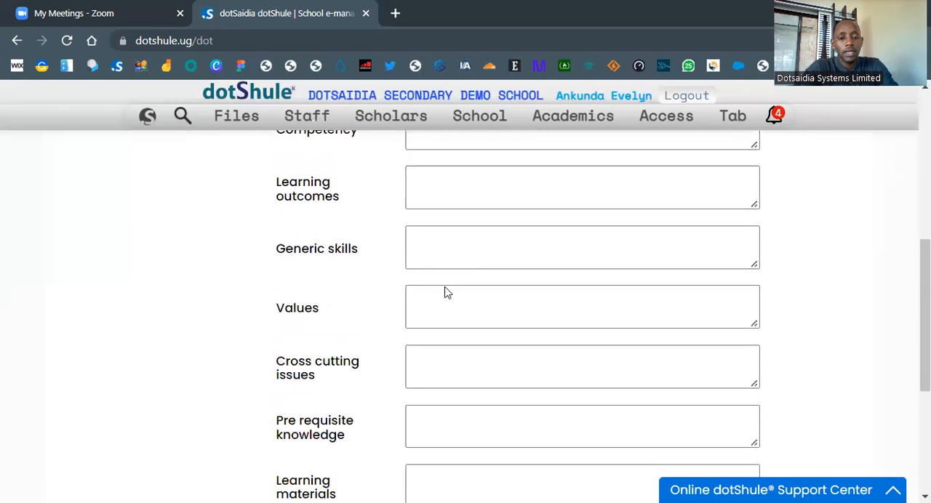
{"action": "scroll", "coordinate": [448, 353], "scroll_direction": "up", "scroll_amount": 2}
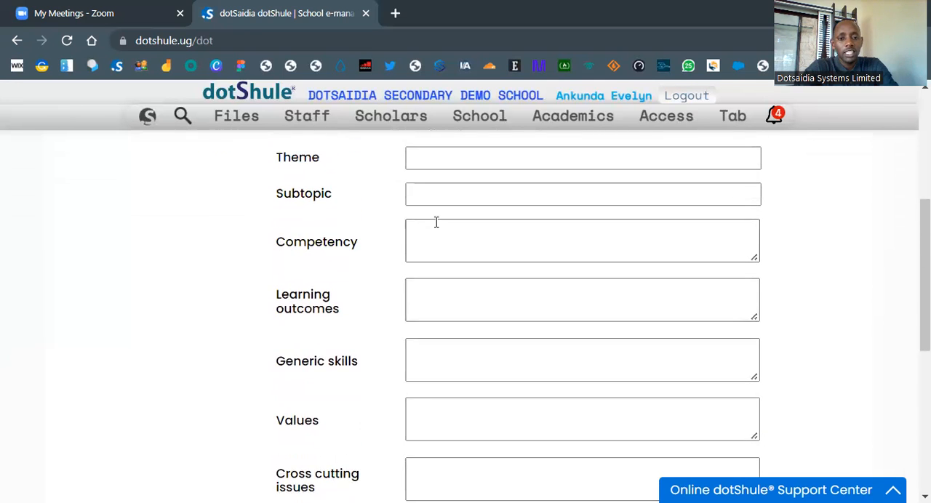
{"action": "scroll", "coordinate": [436, 221], "scroll_direction": "up", "scroll_amount": 2}
{"action": "left_click", "coordinate": [480, 256]}
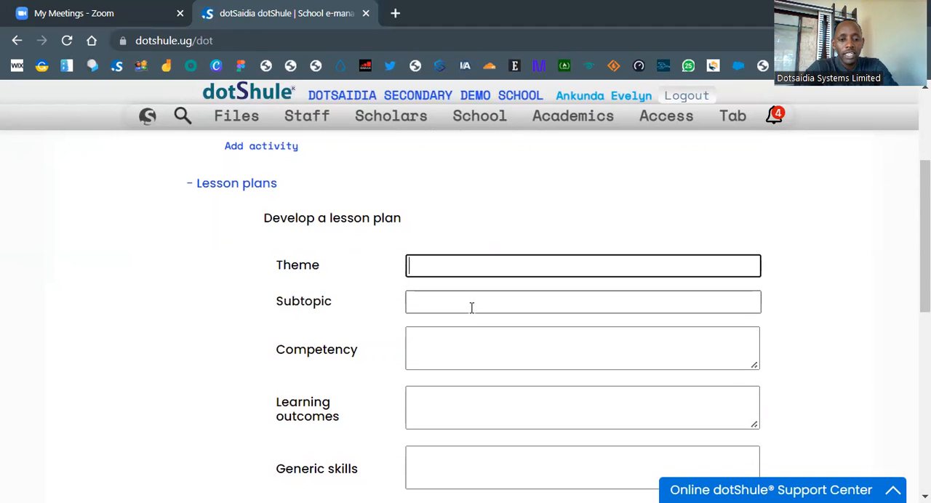
{"action": "scroll", "coordinate": [472, 308], "scroll_direction": "down", "scroll_amount": 2}
{"action": "scroll", "coordinate": [380, 262], "scroll_direction": "up", "scroll_amount": 1}
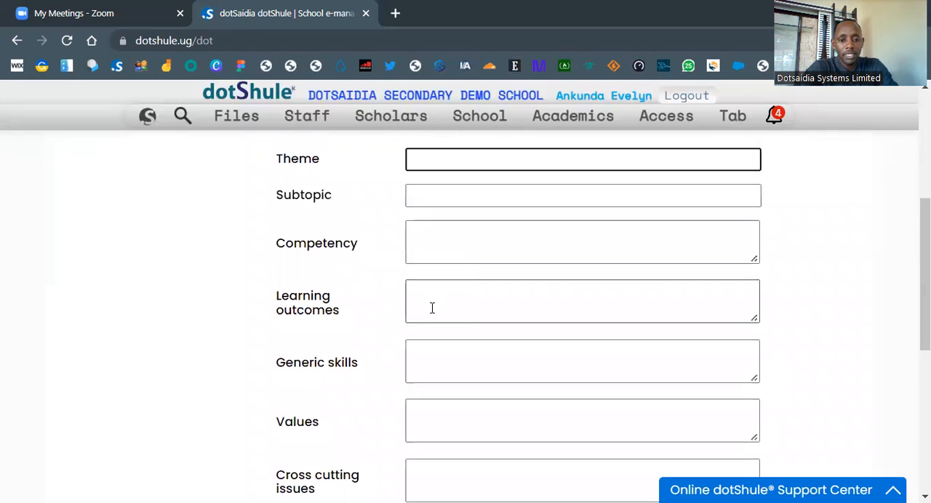
{"action": "scroll", "coordinate": [469, 306], "scroll_direction": "down", "scroll_amount": 1}
{"action": "scroll", "coordinate": [469, 306], "scroll_direction": "down", "scroll_amount": 2}
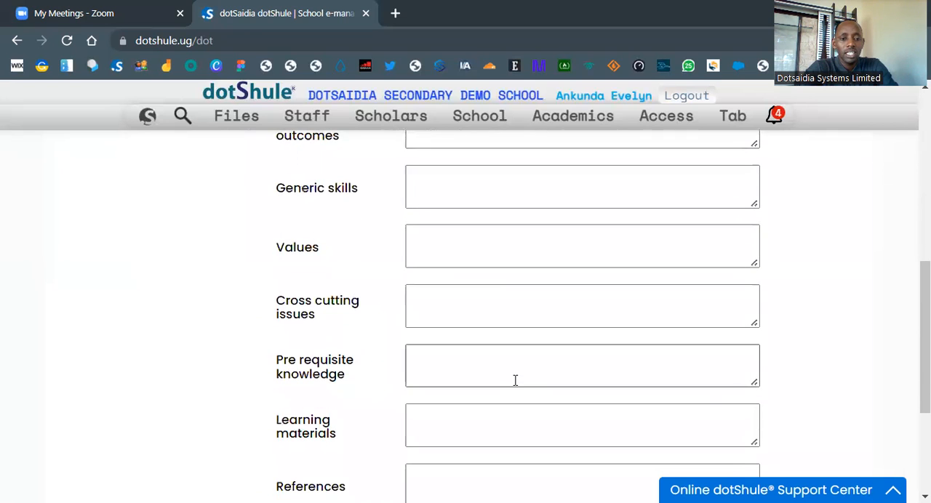
{"action": "scroll", "coordinate": [515, 380], "scroll_direction": "down", "scroll_amount": 3}
{"action": "left_click", "coordinate": [476, 206]}
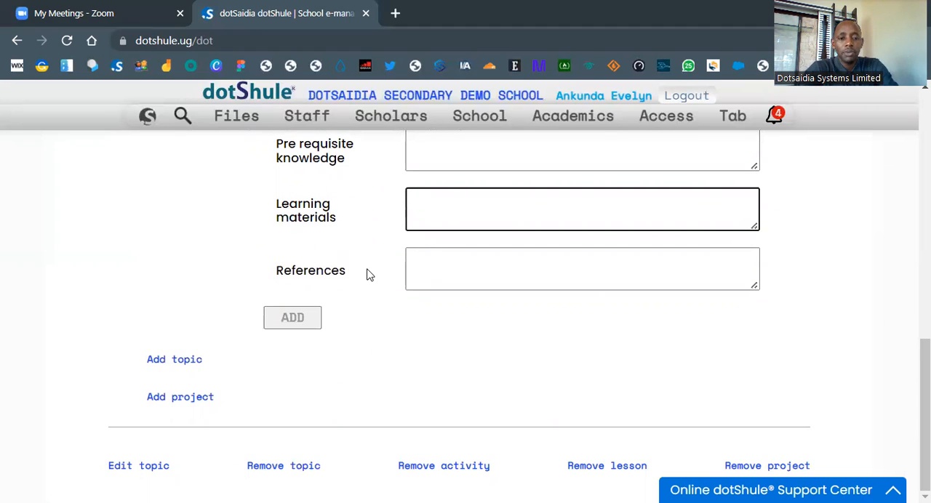
{"action": "left_click", "coordinate": [290, 318]}
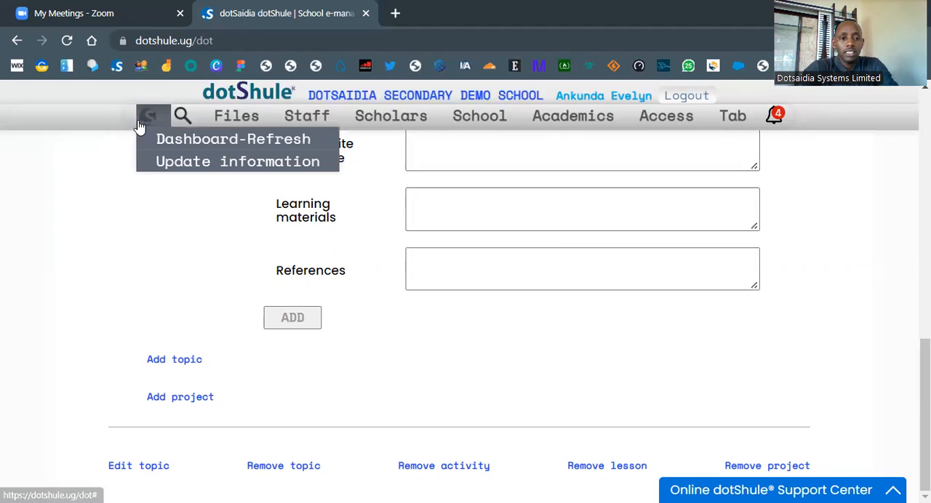
Step: Return to the dashboard and open the My lesson plans selection in the academic planning section
{"action": "left_click", "coordinate": [145, 140]}
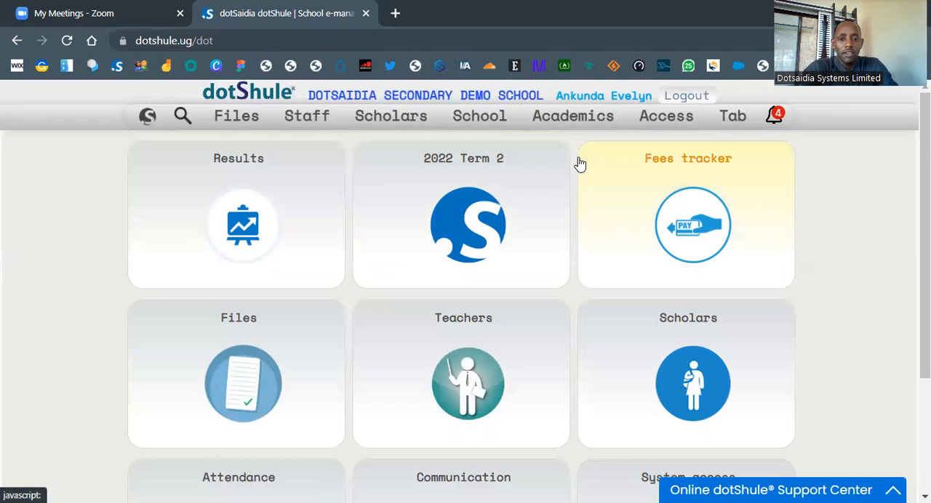
{"action": "mouse_move", "coordinate": [581, 128]}
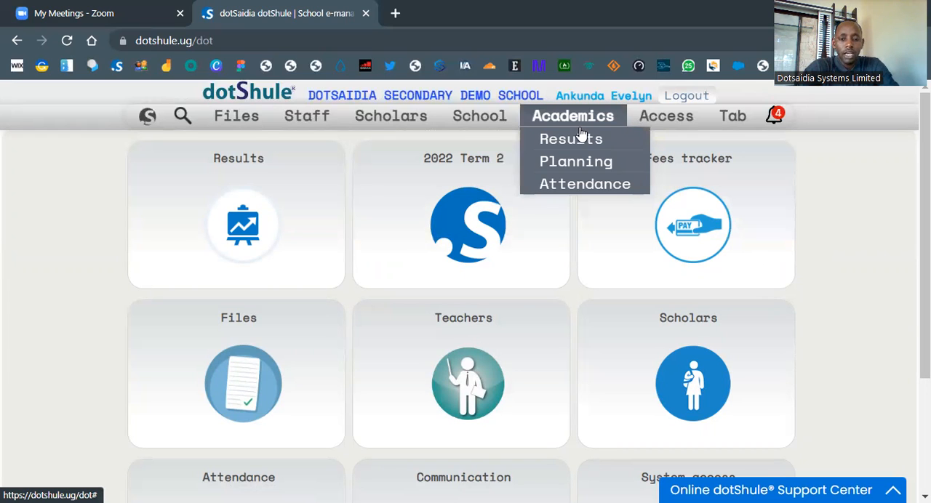
{"action": "left_click", "coordinate": [575, 162]}
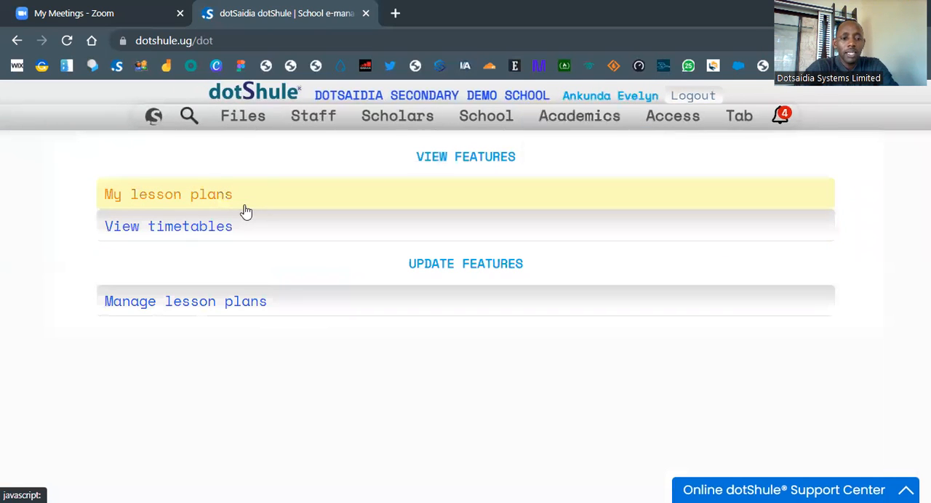
{"action": "left_click", "coordinate": [227, 210]}
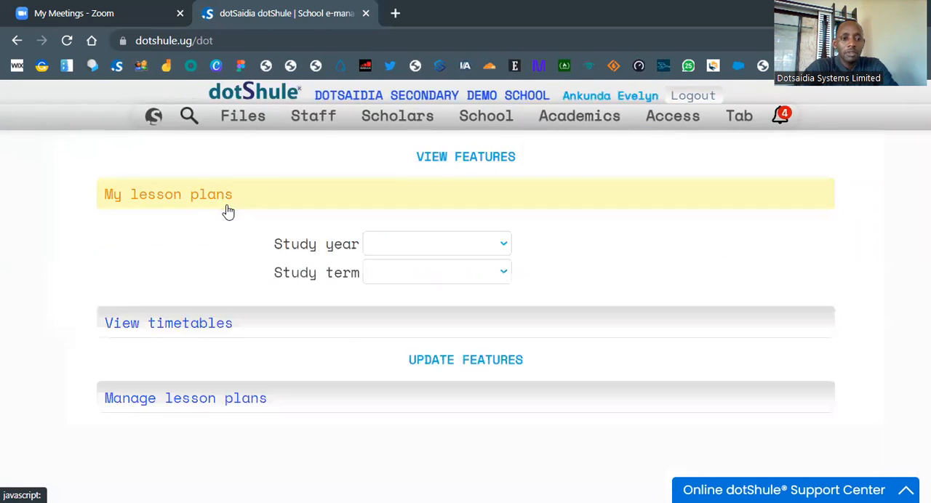
{"action": "left_click", "coordinate": [388, 246]}
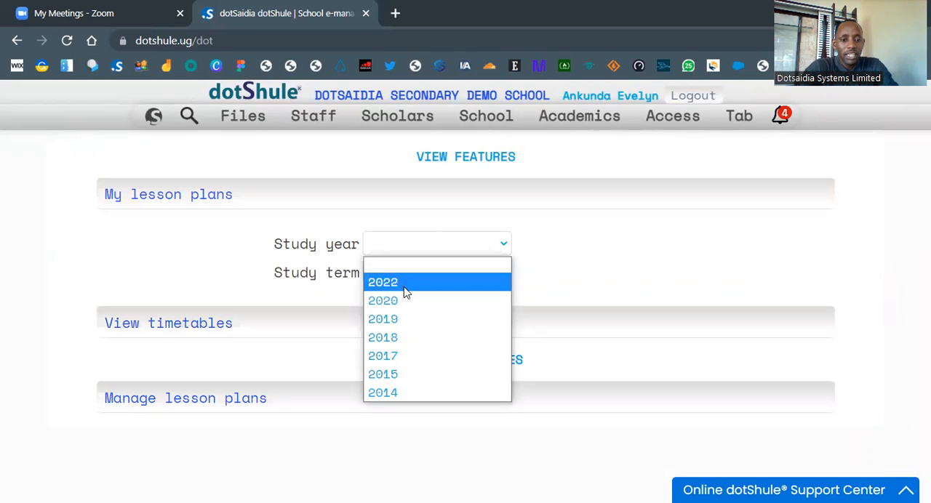
{"action": "left_click", "coordinate": [405, 290]}
{"action": "left_click", "coordinate": [418, 270]}
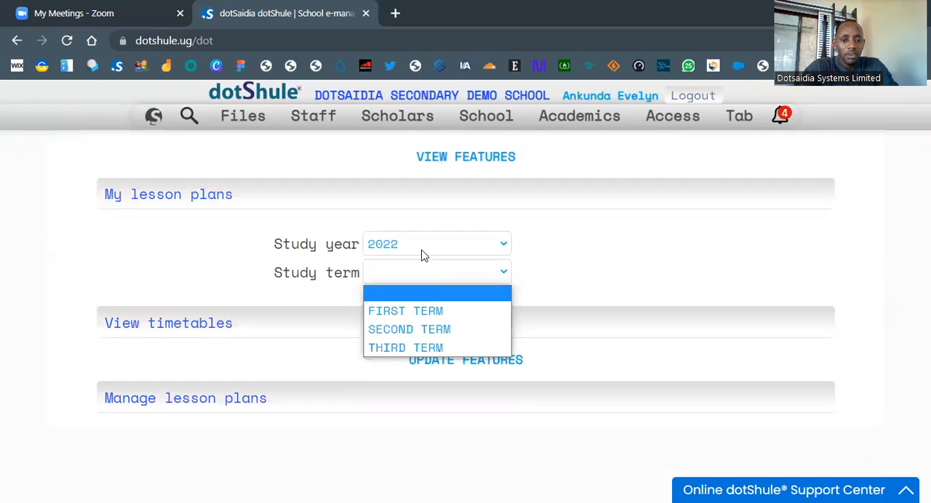
{"action": "left_click", "coordinate": [424, 330]}
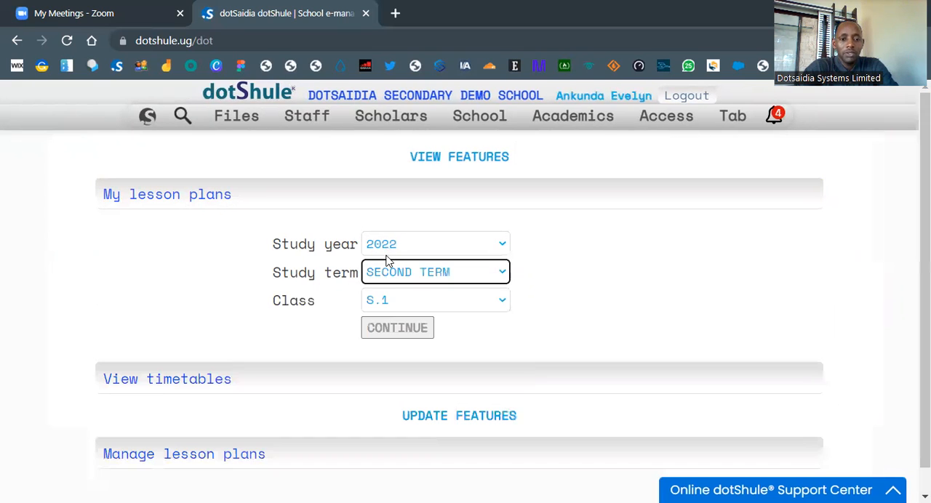
{"action": "left_click", "coordinate": [388, 251]}
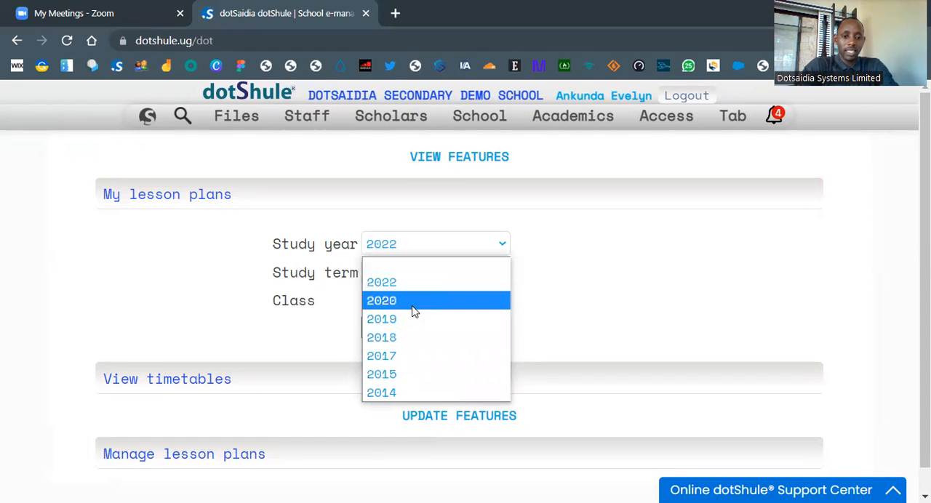
{"action": "left_click", "coordinate": [419, 357]}
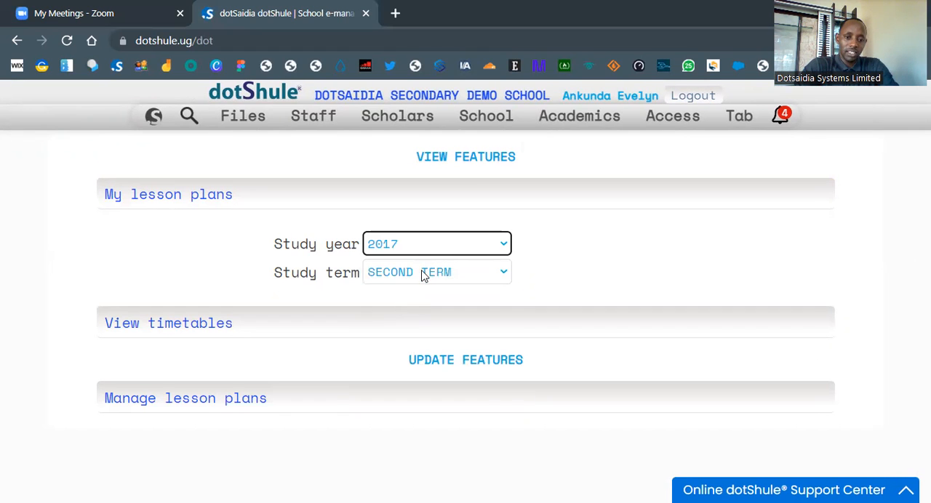
{"action": "left_click", "coordinate": [171, 197]}
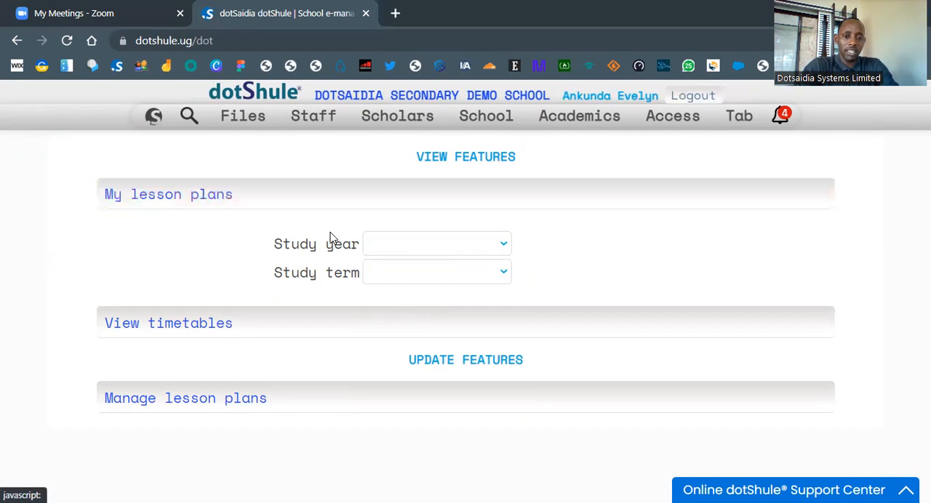
Step: Open my lesson plans for study year 2022, SECOND TERM, class S.1
{"action": "left_click", "coordinate": [377, 245]}
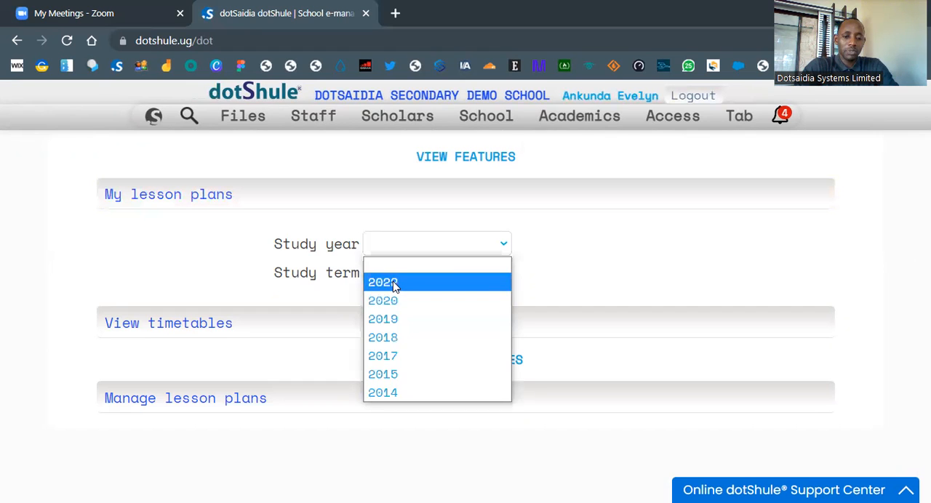
{"action": "left_click", "coordinate": [398, 277]}
{"action": "left_click", "coordinate": [399, 274]}
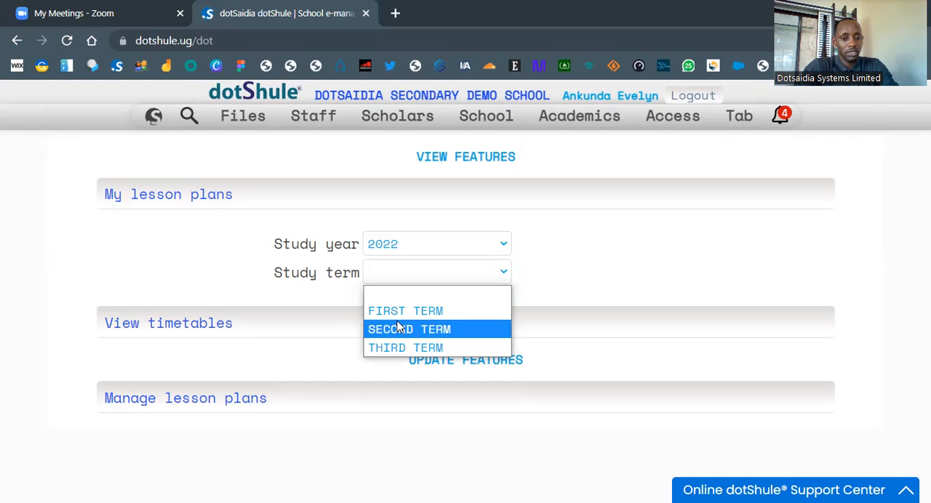
{"action": "left_click", "coordinate": [398, 329]}
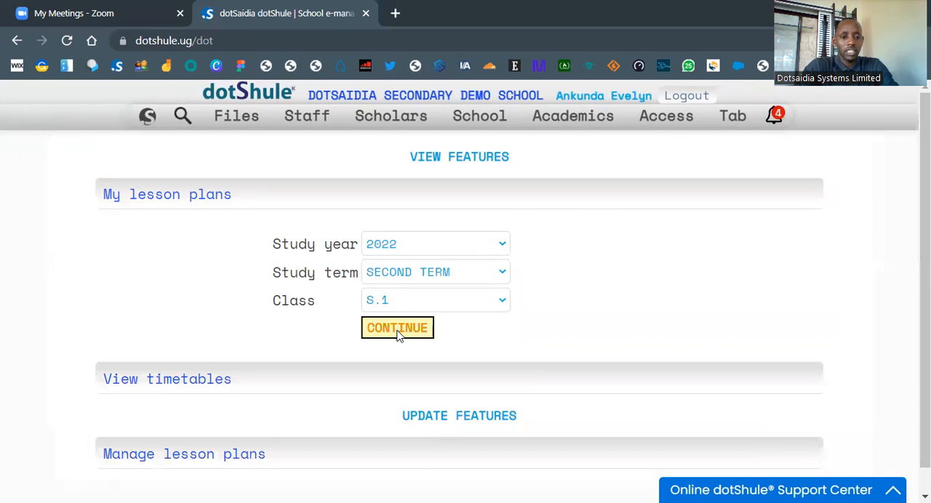
{"action": "left_click", "coordinate": [398, 333]}
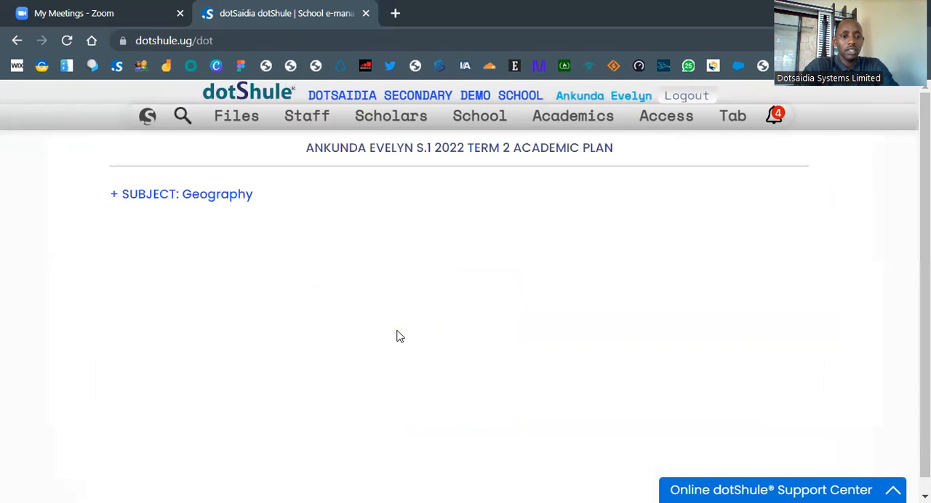
Step: Review Activity 1 and the lesson plans under Geography's Environmental conservation topic in the academic plan
{"action": "left_click", "coordinate": [217, 203]}
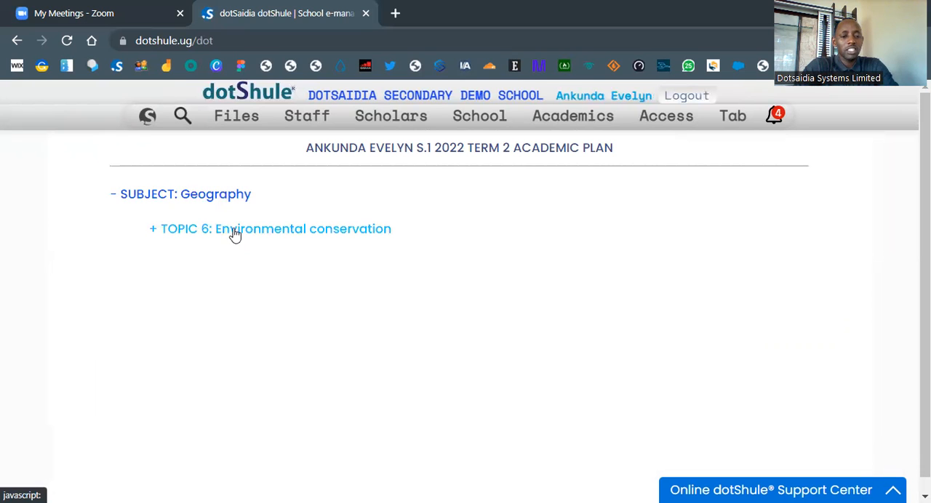
{"action": "left_click", "coordinate": [234, 233]}
{"action": "left_click", "coordinate": [282, 269]}
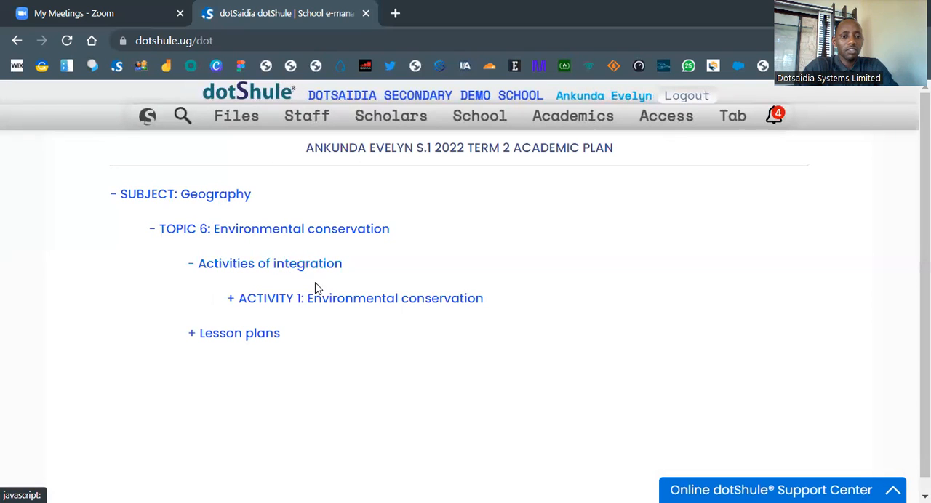
{"action": "left_click", "coordinate": [324, 298]}
{"action": "scroll", "coordinate": [332, 331], "scroll_direction": "down", "scroll_amount": 2}
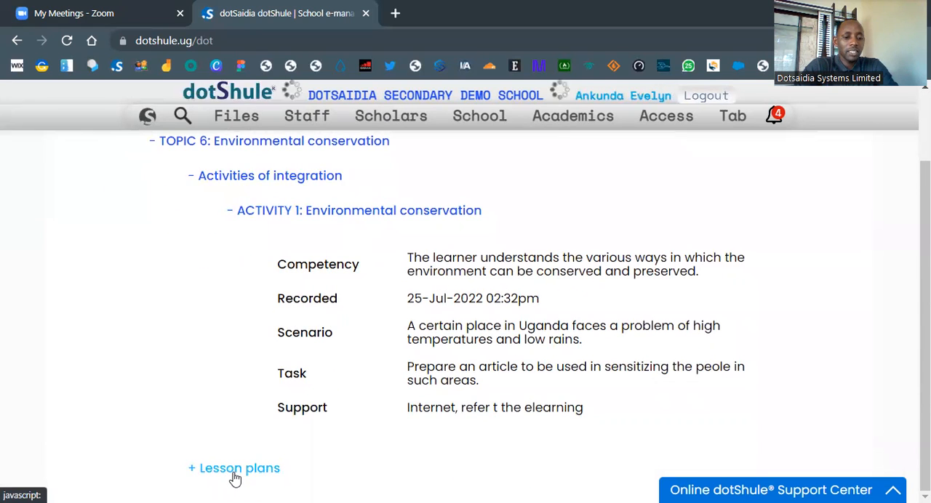
{"action": "left_click", "coordinate": [233, 471]}
{"action": "scroll", "coordinate": [235, 476], "scroll_direction": "down", "scroll_amount": 1}
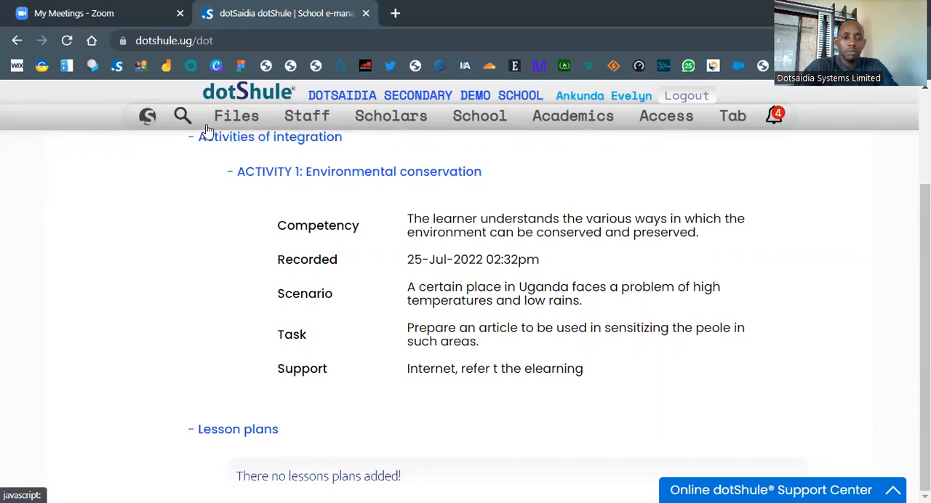
Step: Return to the dashboard and open the academic attendance feature for taking scholar subject lesson attendance
{"action": "left_click", "coordinate": [149, 120]}
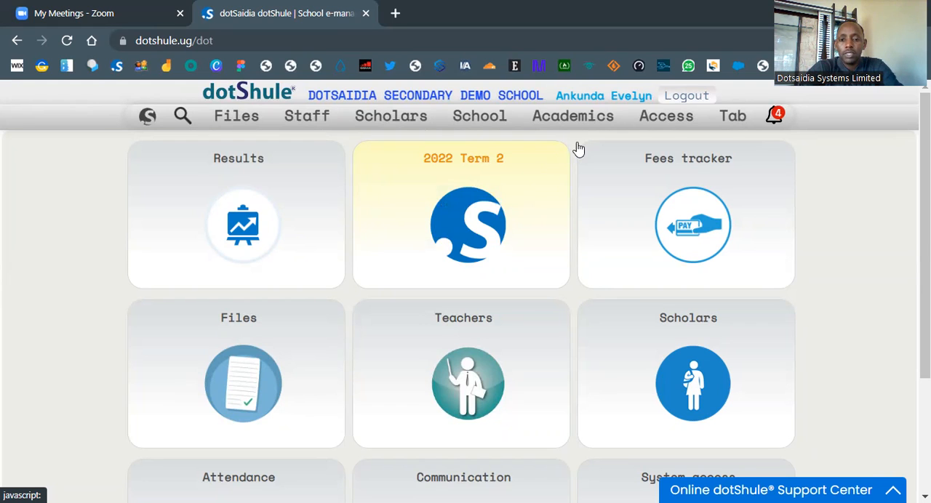
{"action": "mouse_move", "coordinate": [601, 138]}
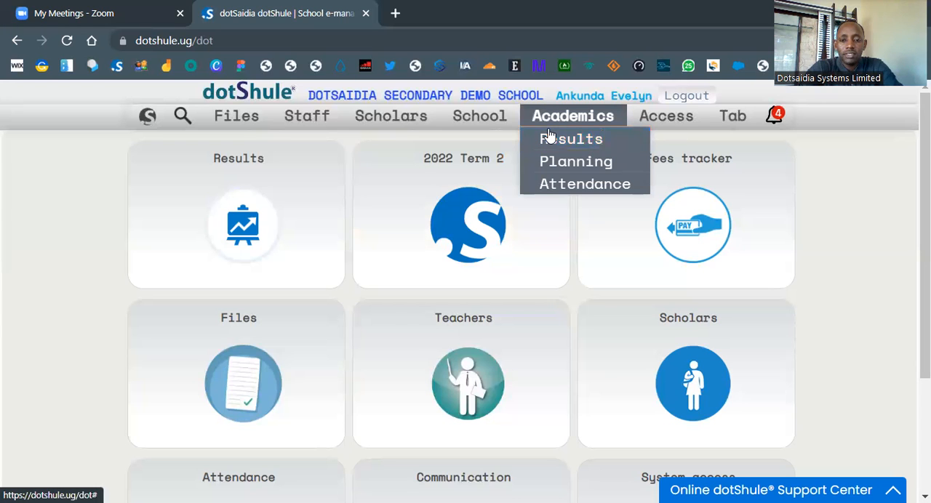
{"action": "left_click", "coordinate": [562, 185]}
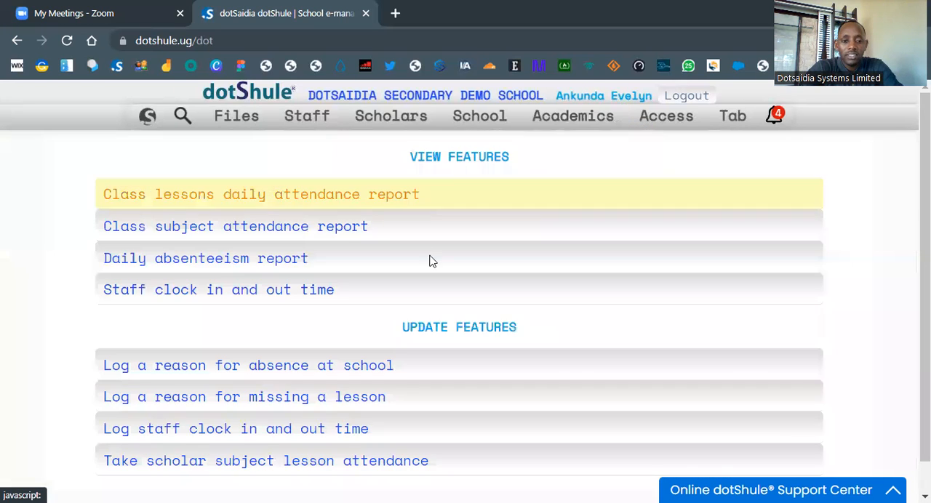
{"action": "scroll", "coordinate": [339, 375], "scroll_direction": "down", "scroll_amount": 1}
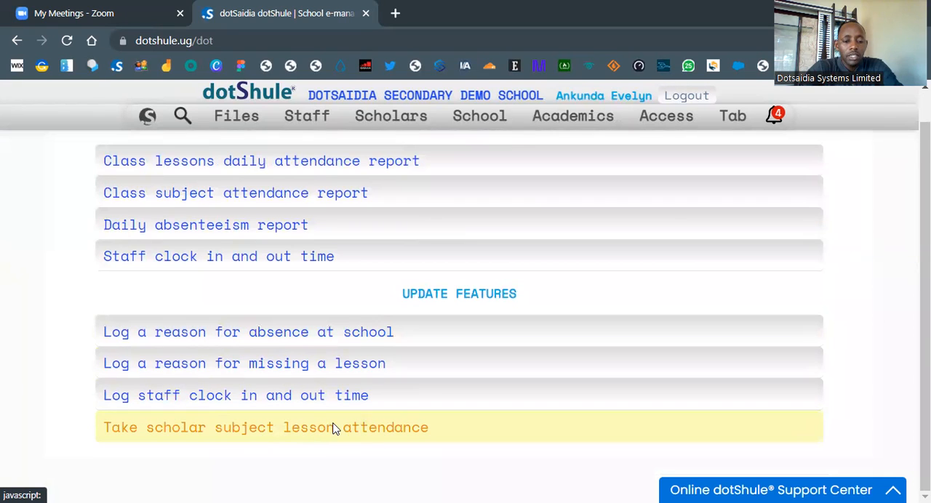
{"action": "left_click", "coordinate": [335, 428]}
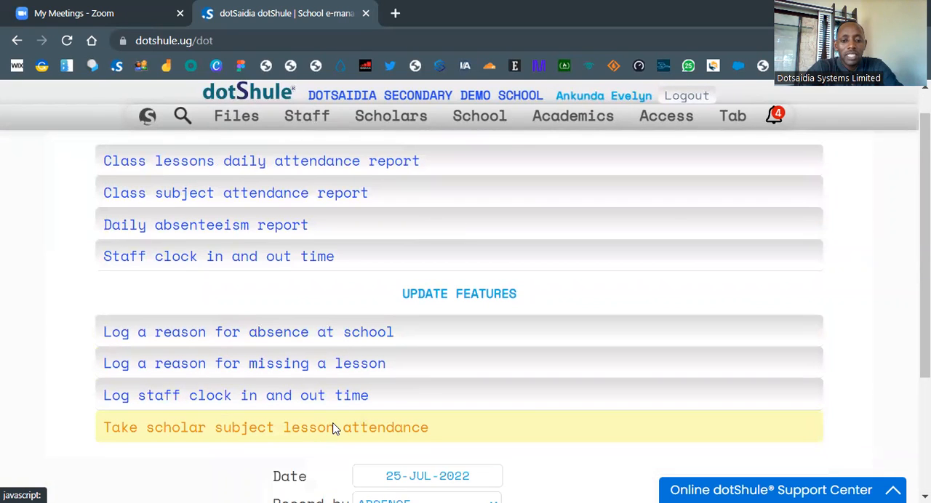
{"action": "scroll", "coordinate": [334, 429], "scroll_direction": "down", "scroll_amount": 2}
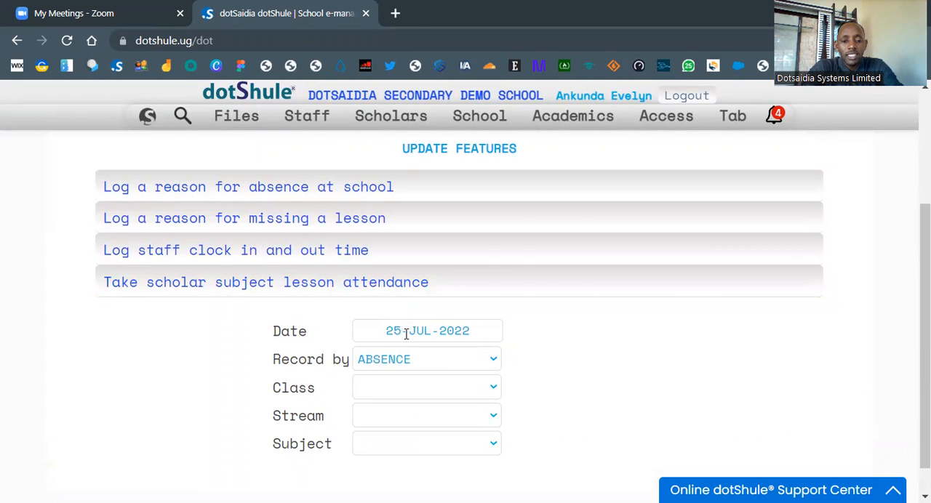
Step: Set the lesson attendance date to 25-JUL-2022 and record it by ABSENCE
{"action": "left_click", "coordinate": [406, 334]}
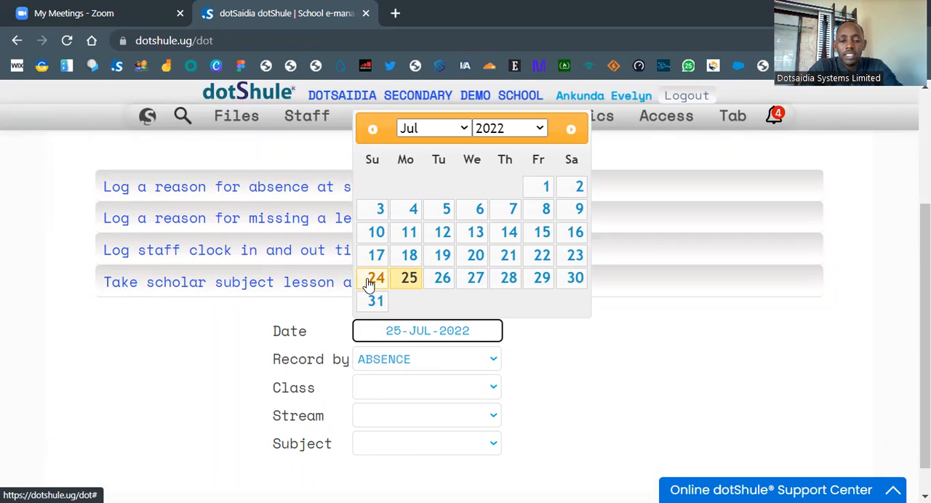
{"action": "left_click", "coordinate": [408, 282]}
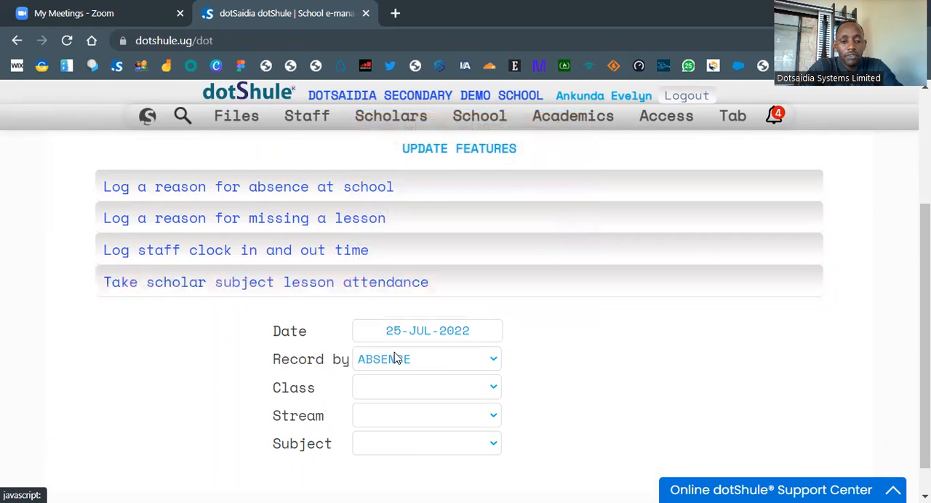
{"action": "scroll", "coordinate": [481, 375], "scroll_direction": "down", "scroll_amount": 1}
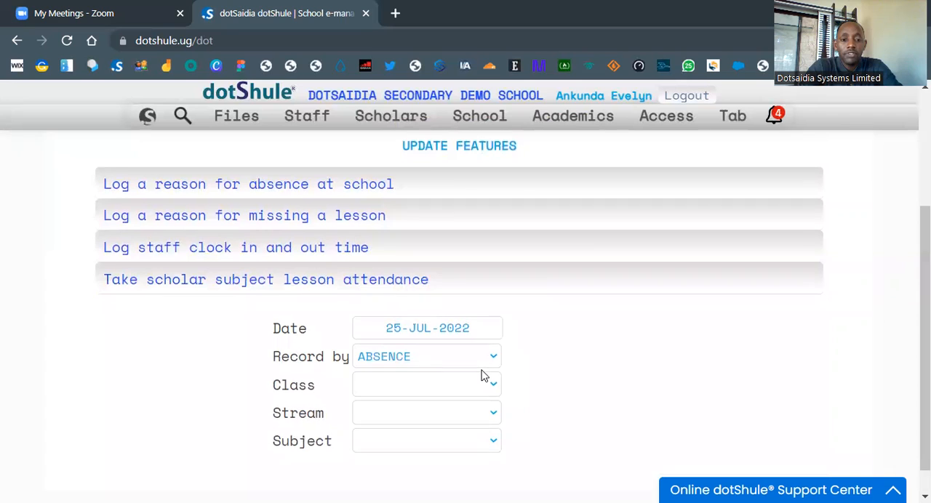
{"action": "left_click", "coordinate": [424, 324]}
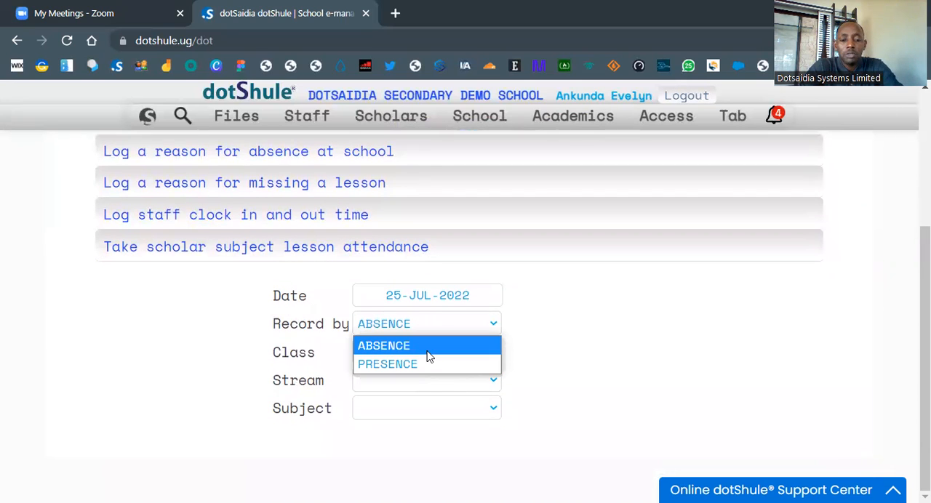
{"action": "left_click", "coordinate": [429, 355]}
Step: Choose class S.1 and subject GEOGRAPHY, and continue to the S.1A attendance sheet
{"action": "left_click", "coordinate": [446, 356]}
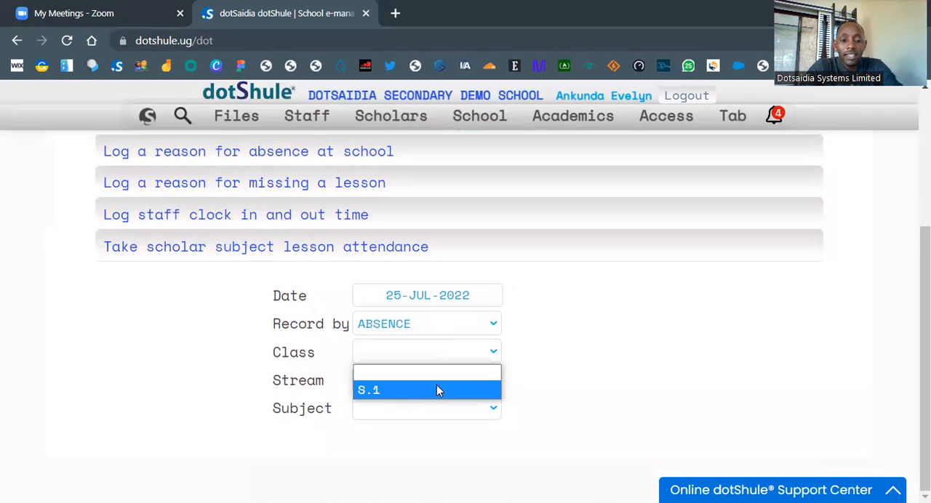
{"action": "left_click", "coordinate": [436, 390]}
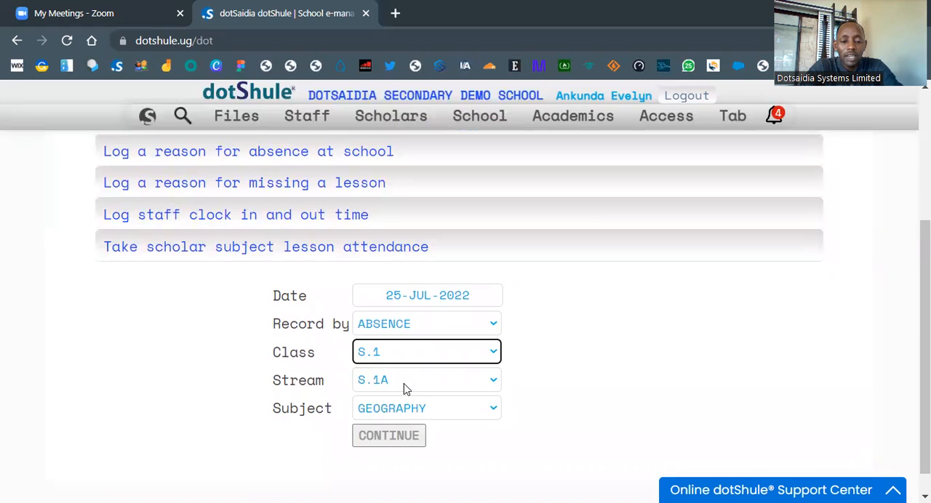
{"action": "left_click", "coordinate": [469, 411]}
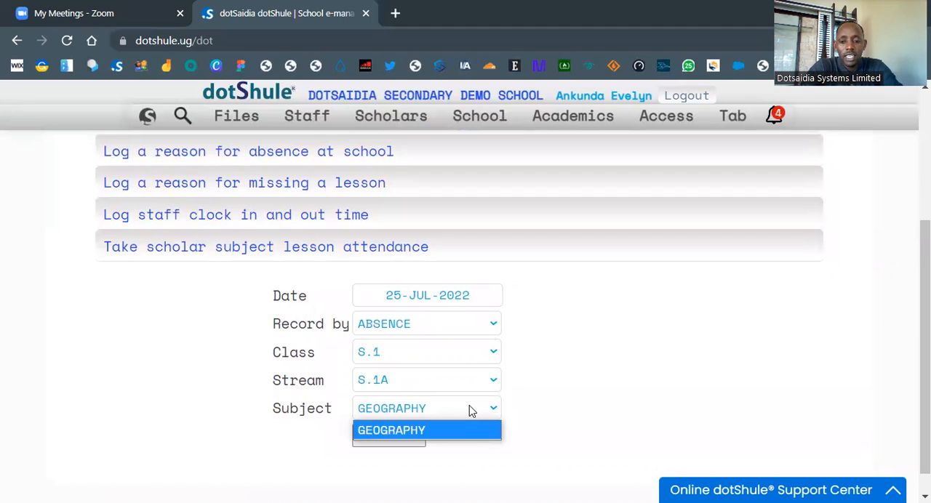
{"action": "left_click", "coordinate": [410, 430]}
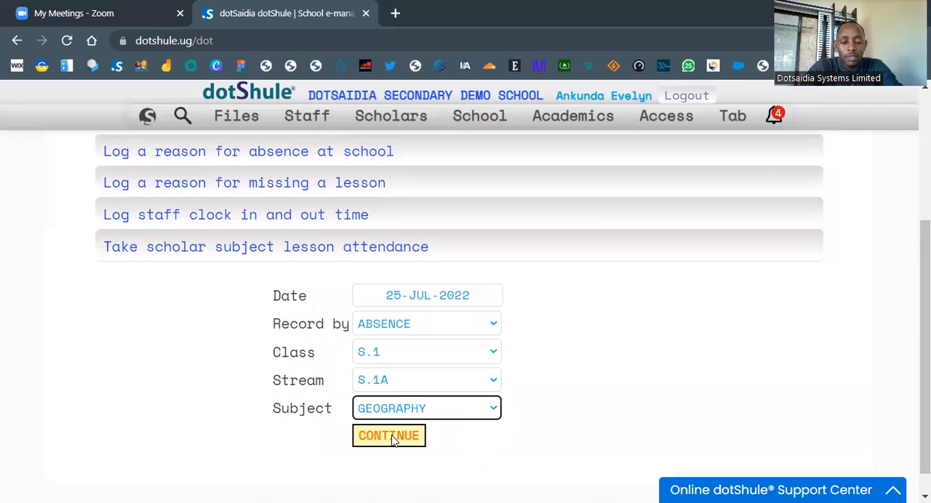
{"action": "left_click", "coordinate": [393, 438]}
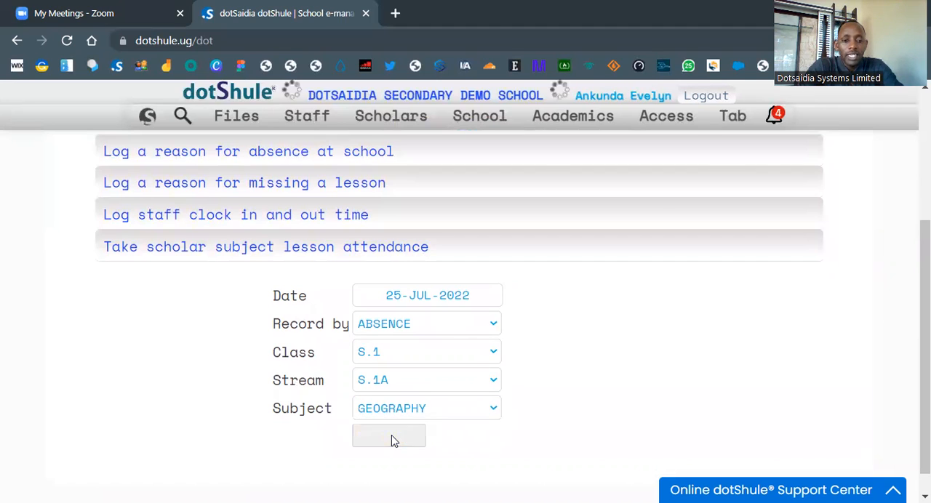
Step: Look over the participants list and enter the lesson topic "ENVIRONMENTAL CONSERVATION"
{"action": "scroll", "coordinate": [414, 372], "scroll_direction": "up", "scroll_amount": 3}
{"action": "scroll", "coordinate": [414, 372], "scroll_direction": "down", "scroll_amount": 2}
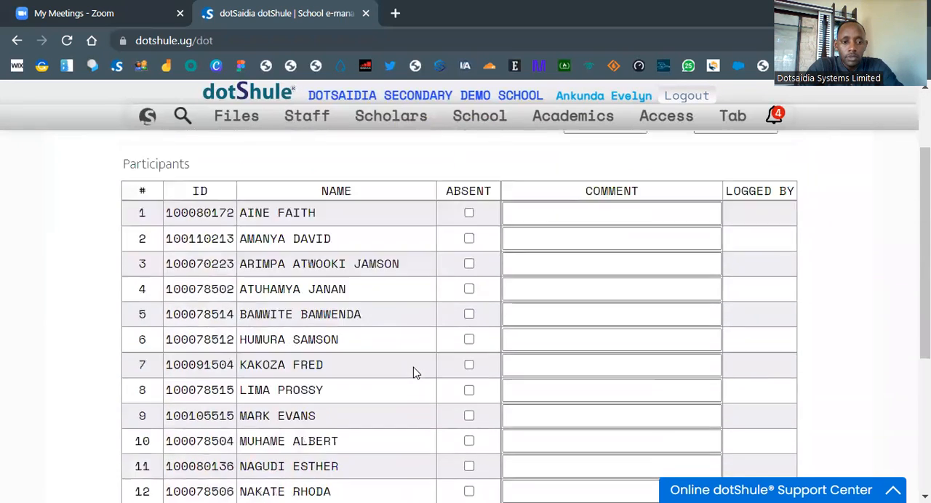
{"action": "scroll", "coordinate": [415, 373], "scroll_direction": "down", "scroll_amount": 3}
{"action": "scroll", "coordinate": [415, 372], "scroll_direction": "up", "scroll_amount": 5}
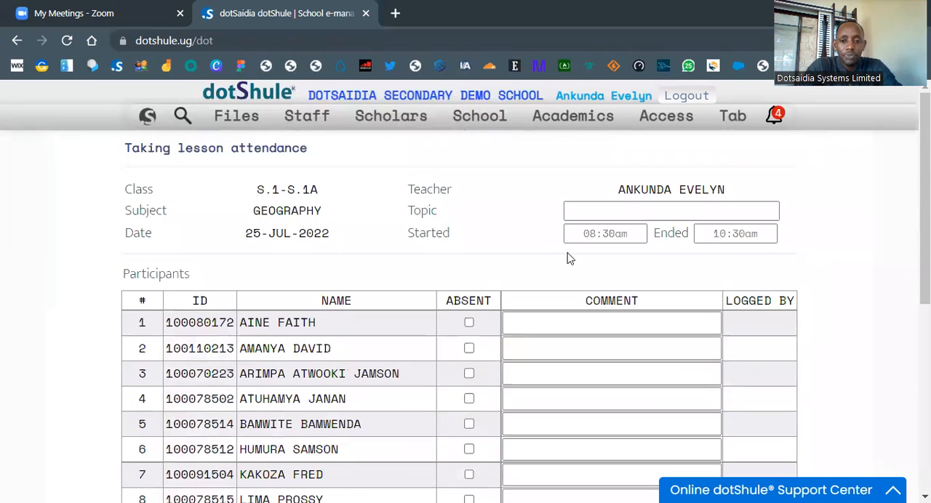
{"action": "left_click", "coordinate": [639, 212]}
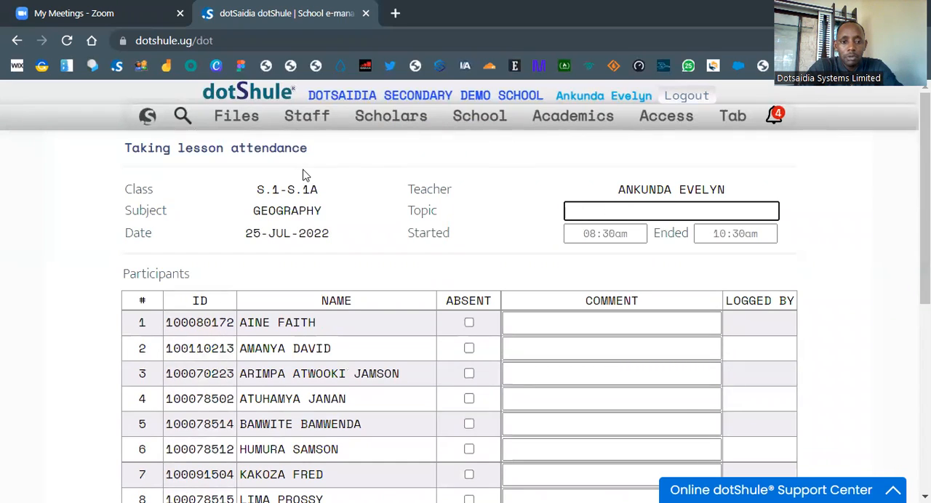
{"action": "type", "text": "EN"}
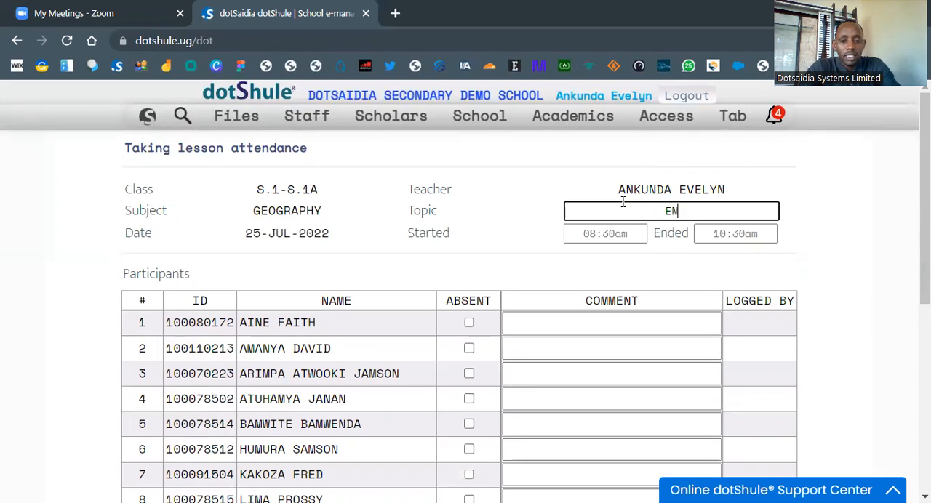
{"action": "type", "text": "VI"}
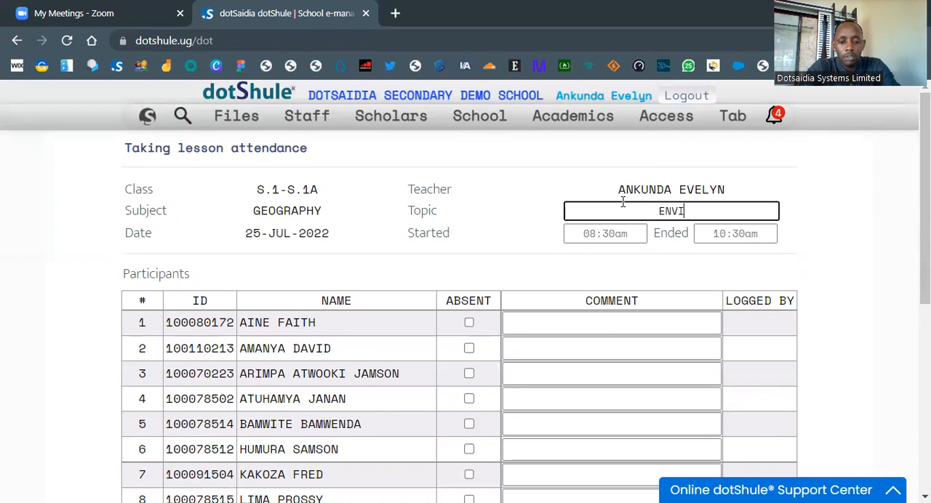
{"action": "type", "text": "RONMENT"}
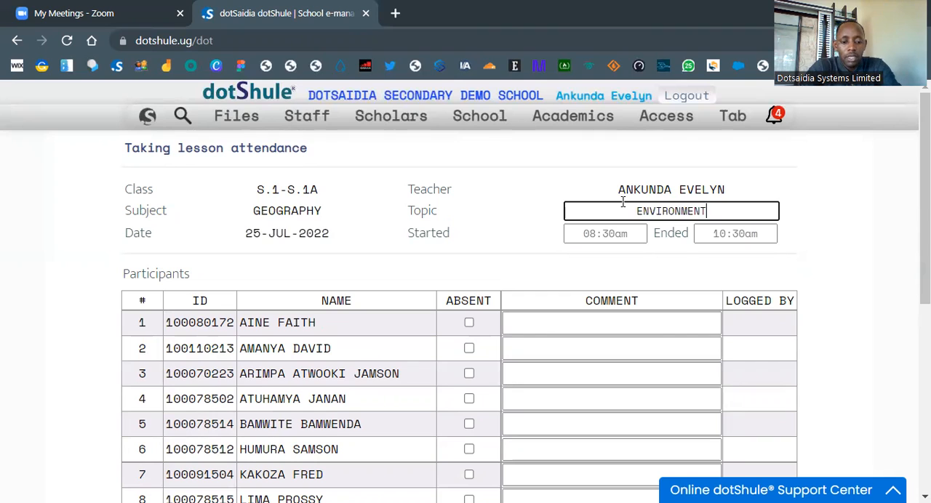
{"action": "type", "text": "AL CONSERVATION"}
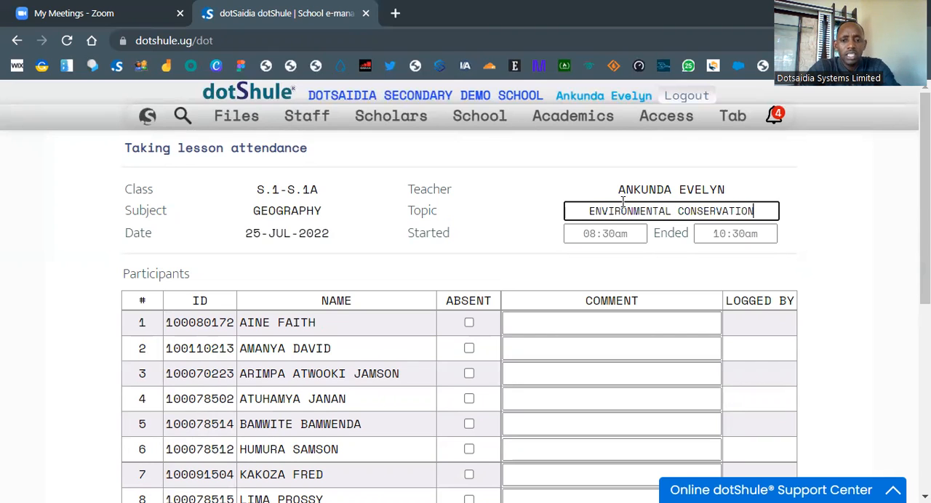
Step: Set the lesson's start time to 11:00am and its end time to 12:00pm
{"action": "left_click", "coordinate": [613, 240]}
{"action": "type", "text": "11:00am"}
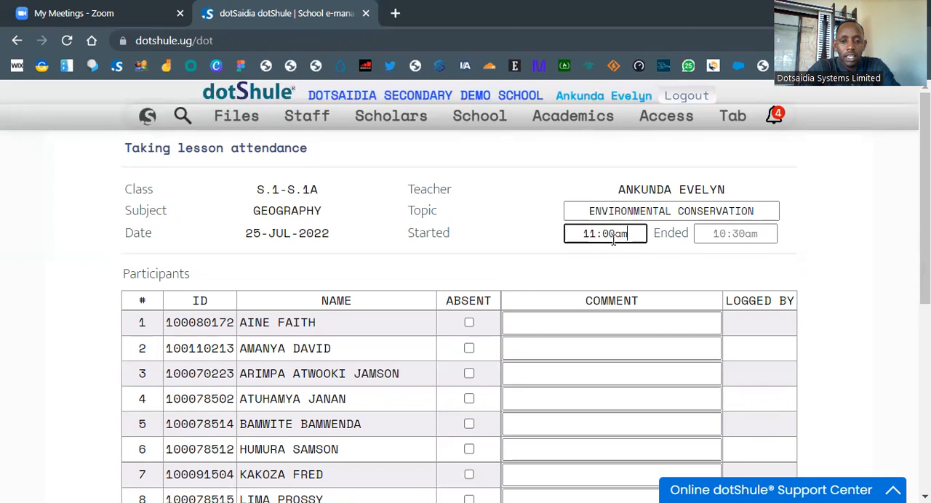
{"action": "left_click", "coordinate": [706, 234]}
{"action": "type", "text": "12:"}
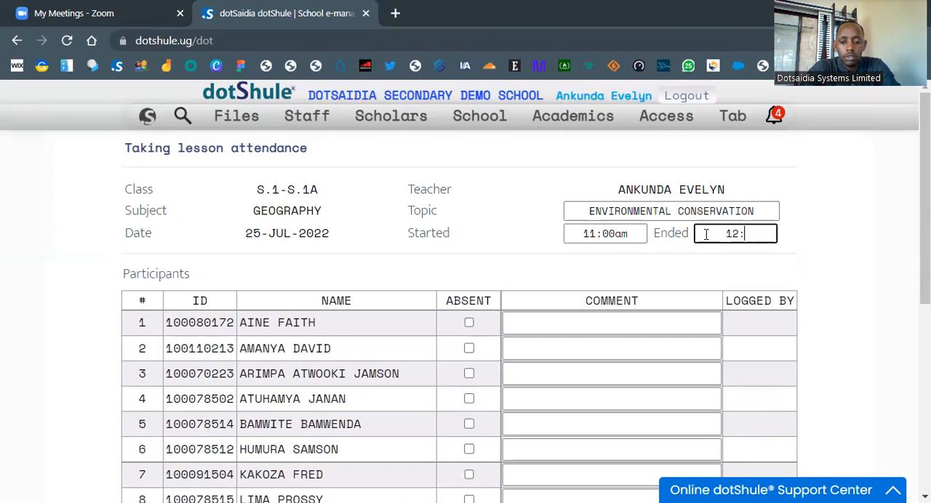
{"action": "type", "text": "00pm"}
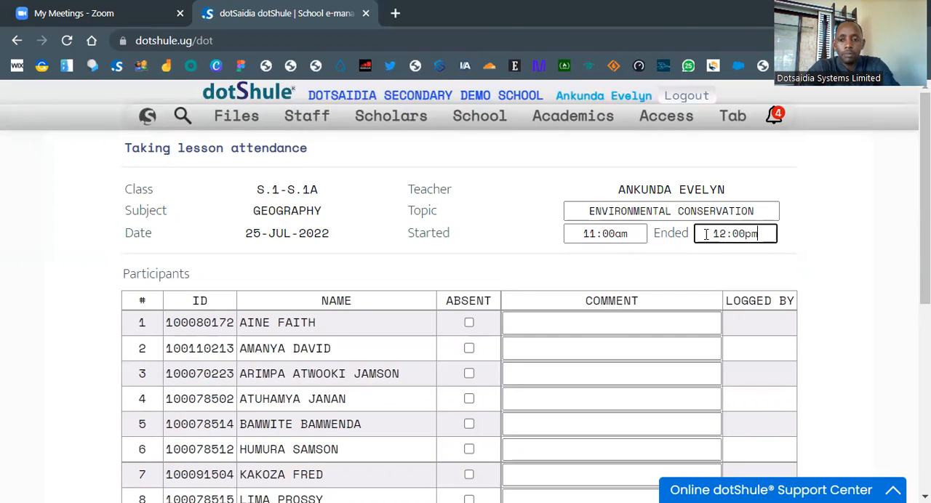
Step: Leave all participants unmarked as absent and start the lesson summary with "The lesson was interesting"
{"action": "scroll", "coordinate": [570, 311], "scroll_direction": "down", "scroll_amount": 1}
{"action": "scroll", "coordinate": [570, 310], "scroll_direction": "down", "scroll_amount": 2}
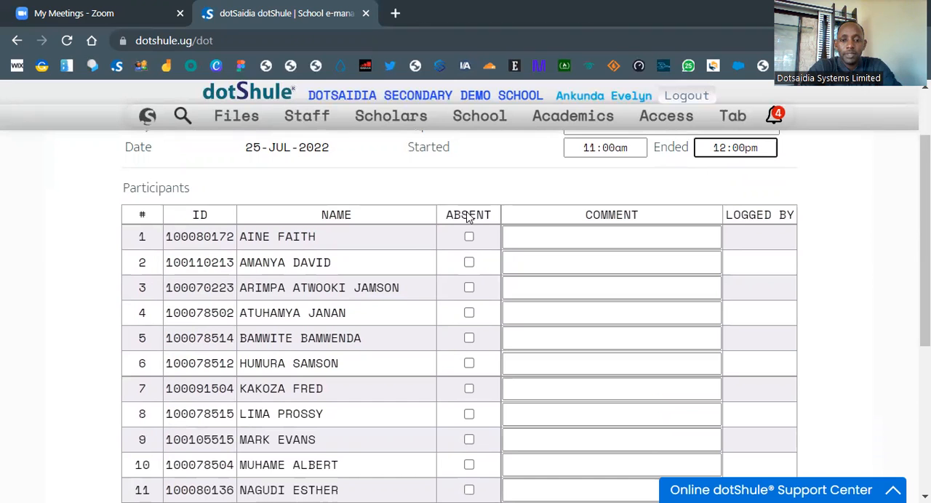
{"action": "scroll", "coordinate": [448, 303], "scroll_direction": "down", "scroll_amount": 5}
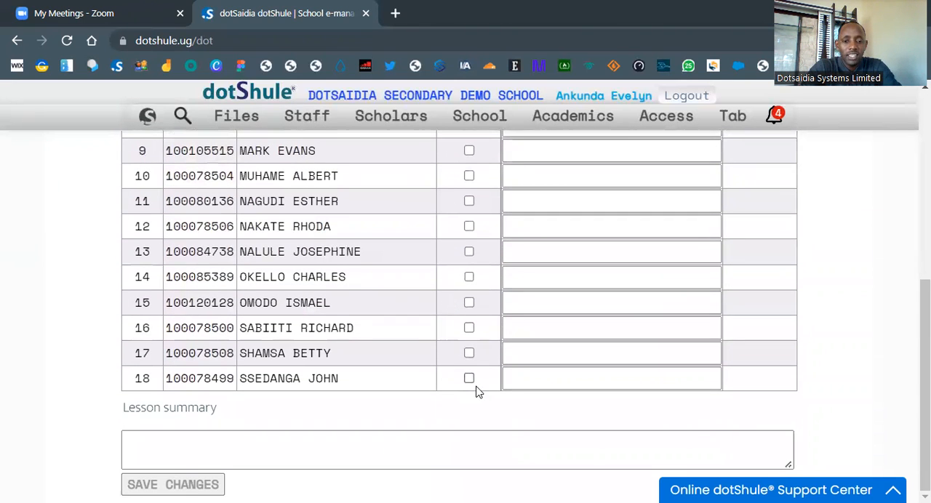
{"action": "left_click", "coordinate": [299, 449]}
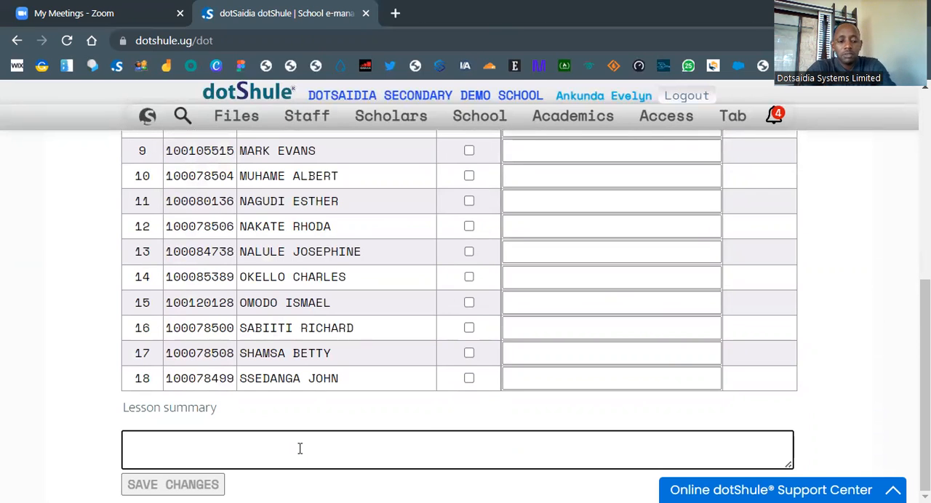
{"action": "type", "text": "T"}
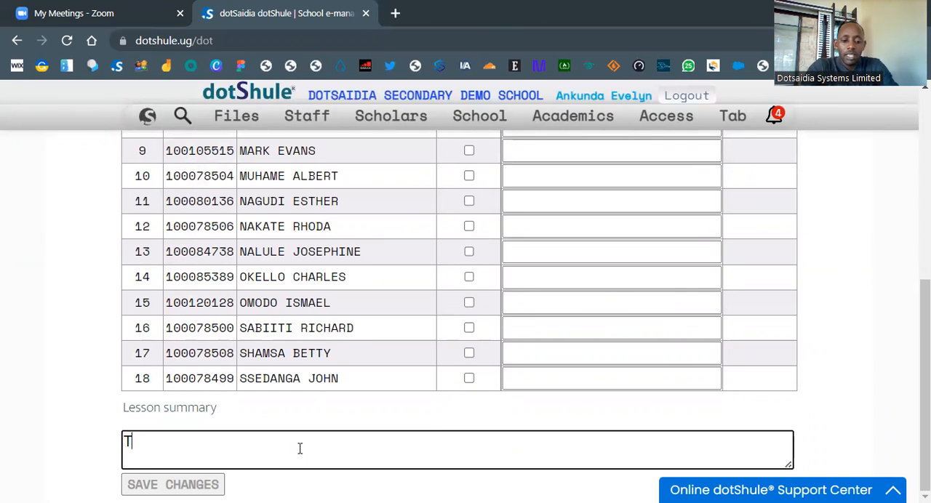
{"action": "type", "text": "he lesson"}
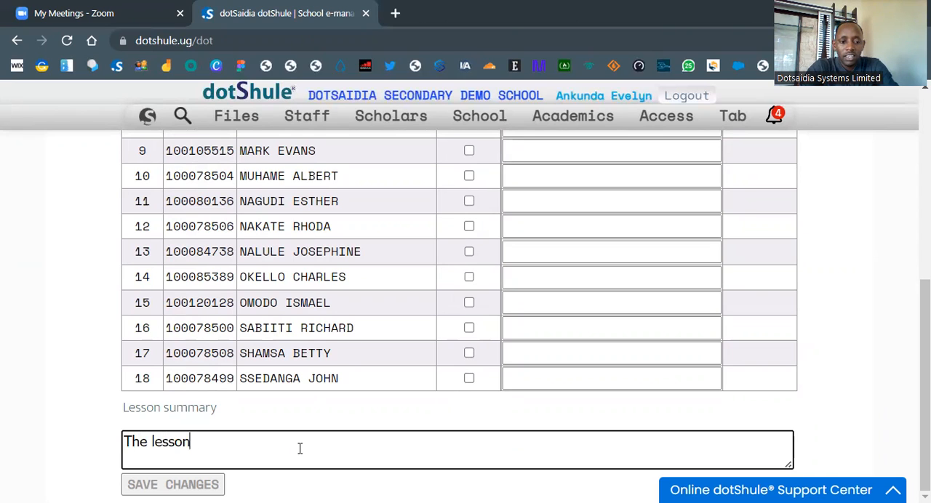
{"action": "type", "text": " was u"}
{"action": "key", "text": "BackSpace"}
{"action": "type", "text": "in"}
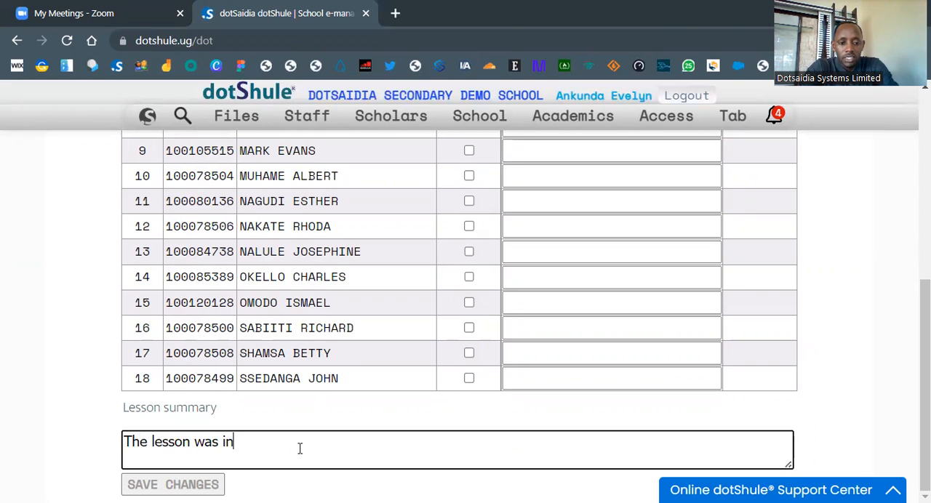
{"action": "type", "text": "teresti"}
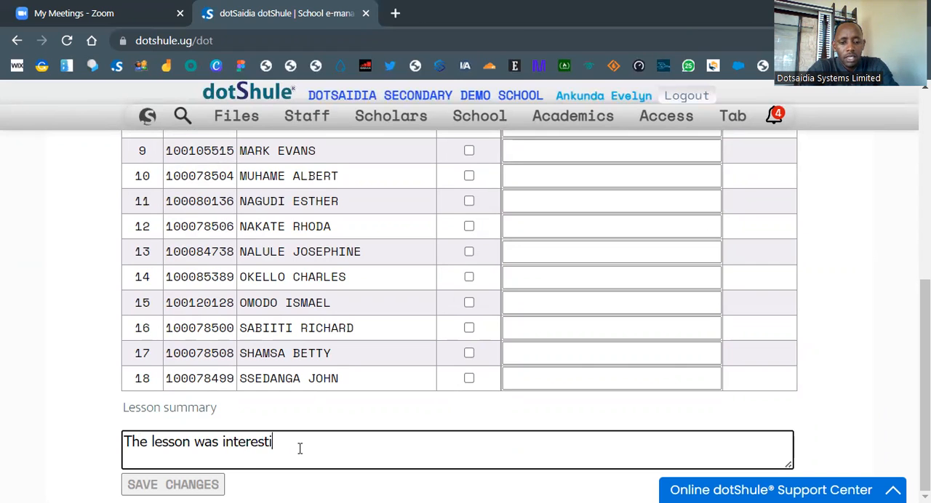
{"action": "type", "text": "ng, students e"}
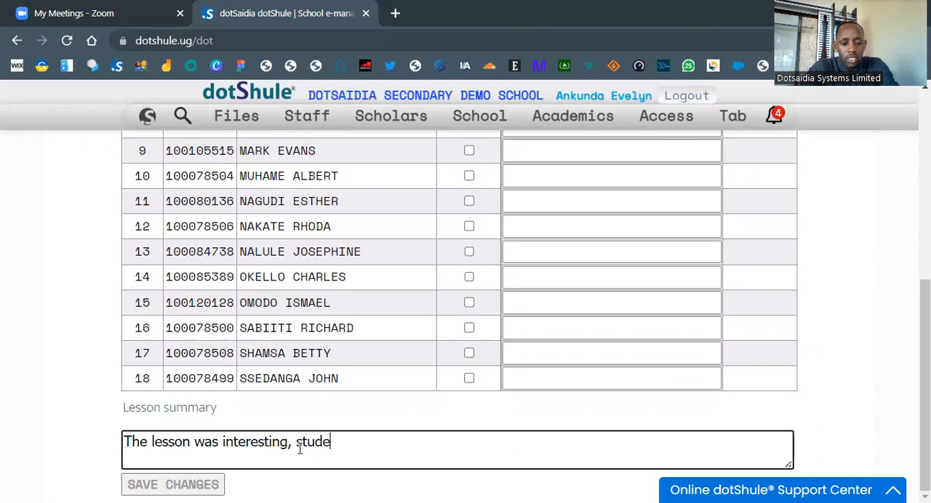
Step: Complete the lesson summary with ", students were all participative and active."
{"action": "key", "text": "BackSpace"}
{"action": "type", "text": "were"}
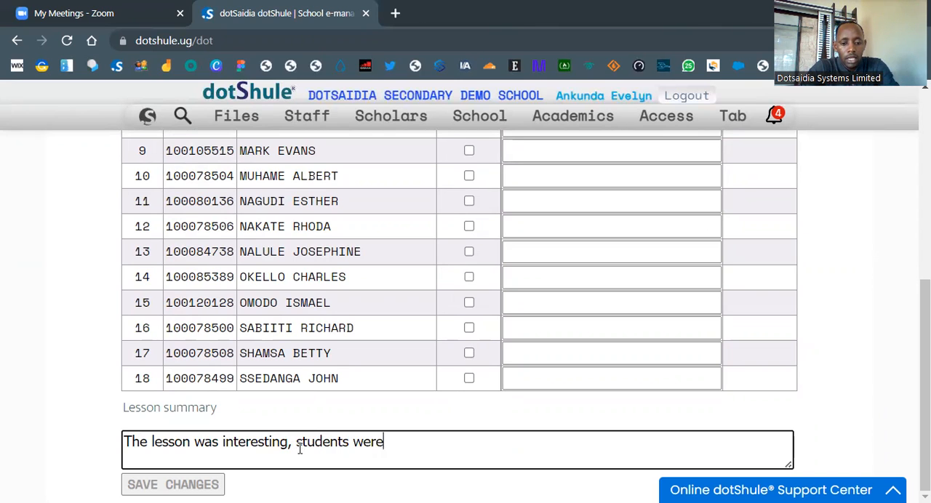
{"action": "type", "text": " all participla"}
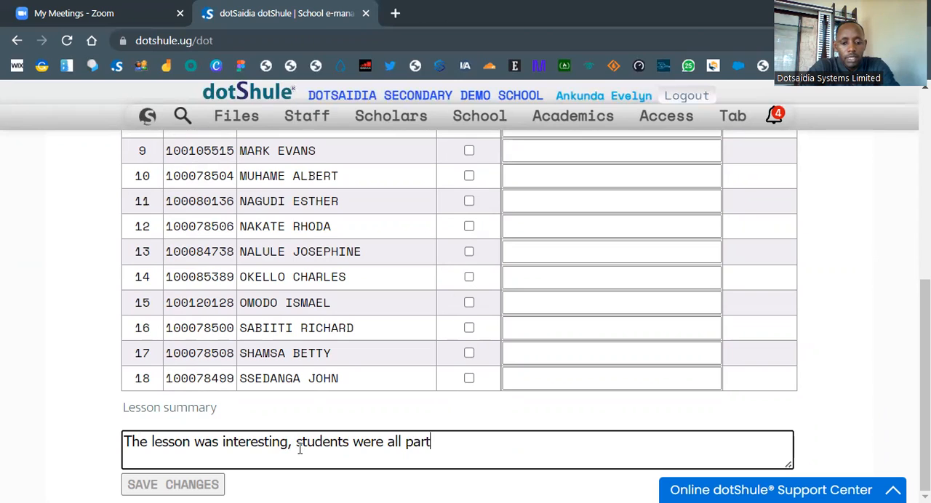
{"action": "key", "text": "BackSpace"}
{"action": "key", "text": "BackSpace"}
{"action": "type", "text": "ative."}
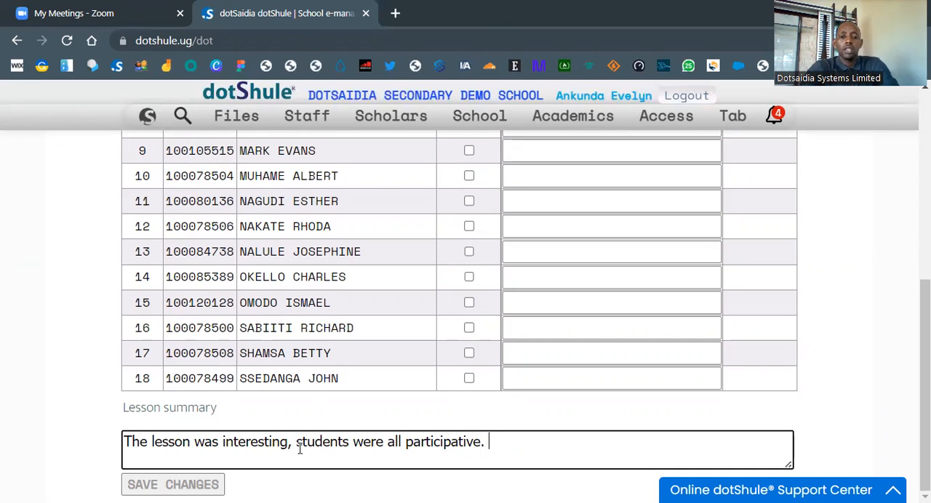
{"action": "key", "text": "BackSpace"}
{"action": "key", "text": "BackSpace"}
{"action": "type", "text": " an"}
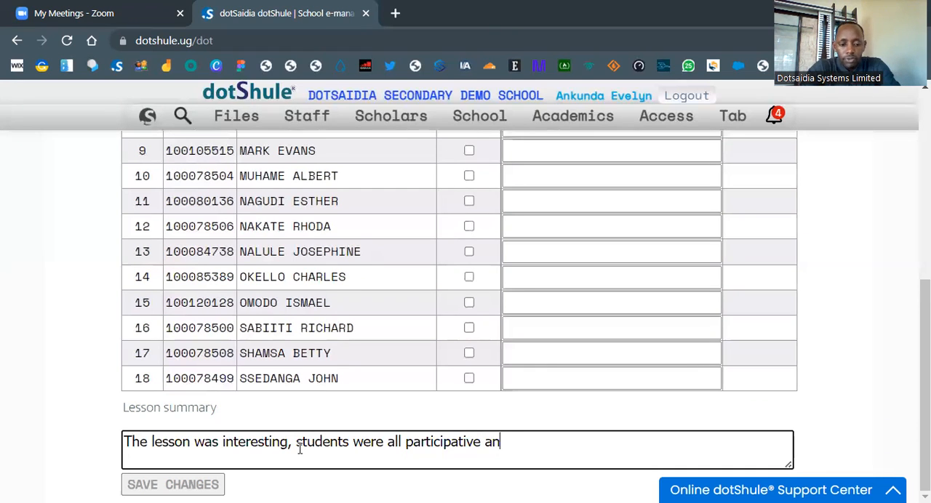
{"action": "type", "text": "d active."}
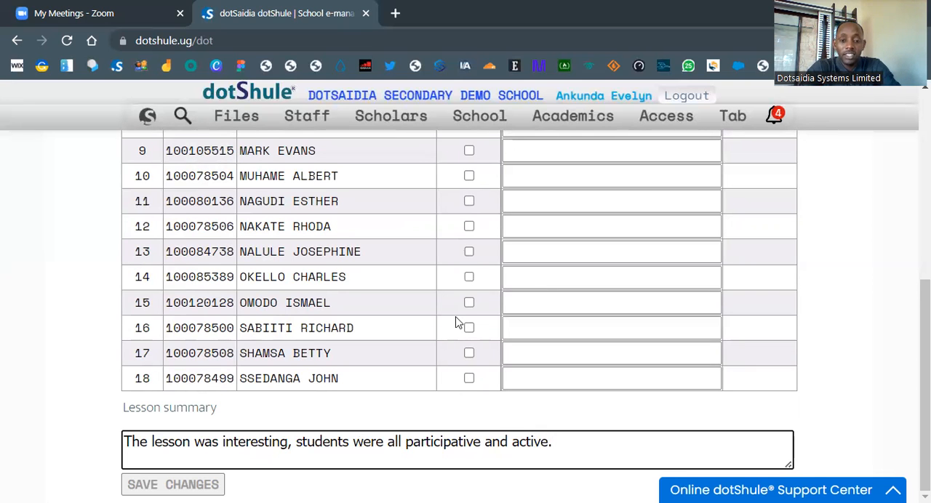
Step: Mark participant number 11 absent and enter the comment "my child is sick" for that student
{"action": "scroll", "coordinate": [457, 322], "scroll_direction": "up", "scroll_amount": 5}
{"action": "scroll", "coordinate": [457, 322], "scroll_direction": "down", "scroll_amount": 5}
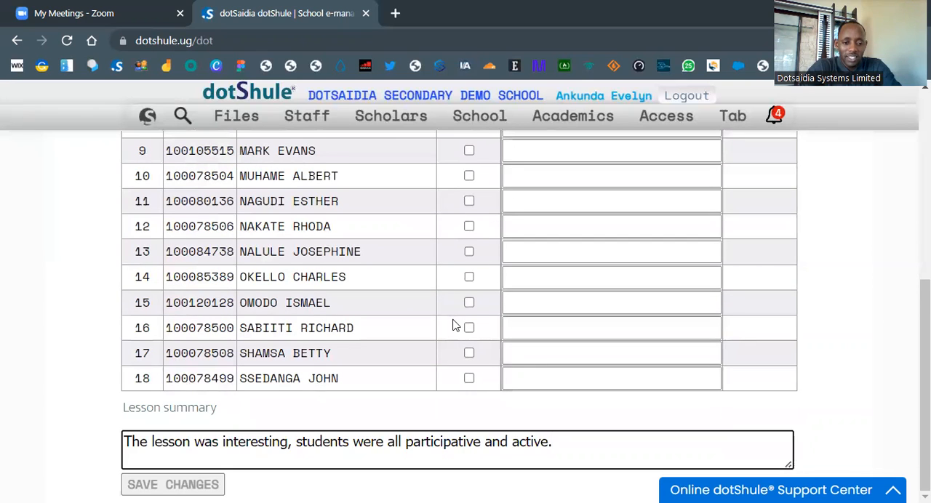
{"action": "scroll", "coordinate": [536, 309], "scroll_direction": "up", "scroll_amount": 5}
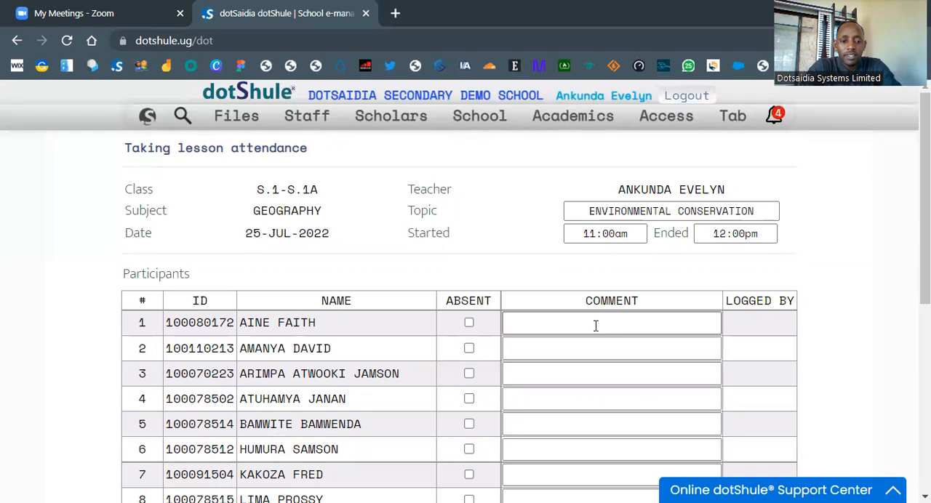
{"action": "scroll", "coordinate": [596, 400], "scroll_direction": "down", "scroll_amount": 3}
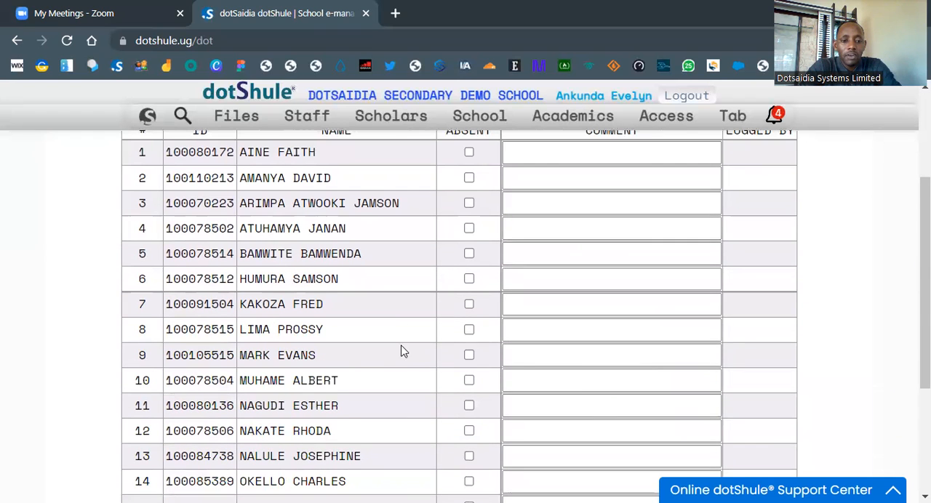
{"action": "left_click", "coordinate": [469, 407]}
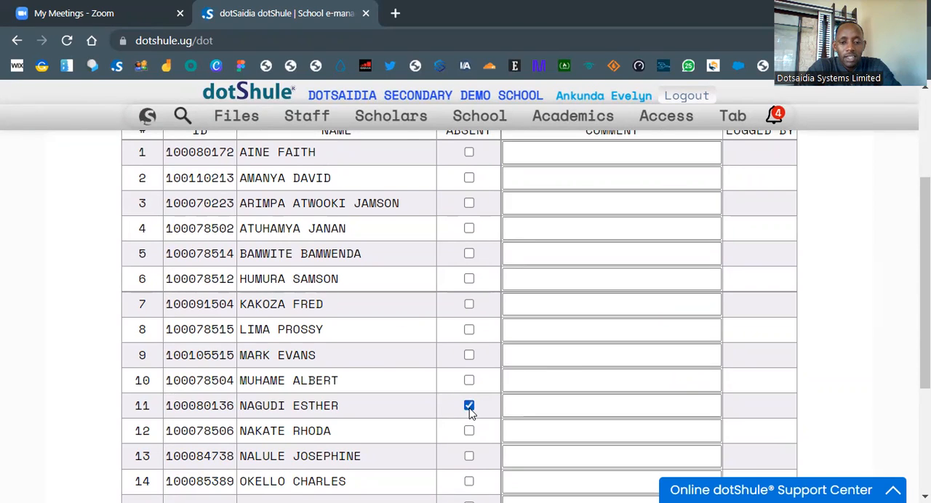
{"action": "left_click", "coordinate": [537, 409]}
{"action": "type", "text": "my child is"}
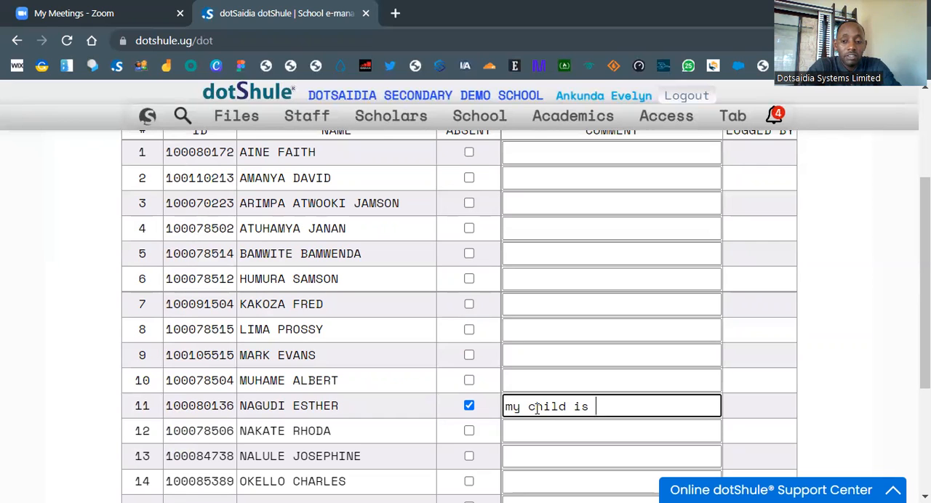
{"action": "type", "text": "sick"}
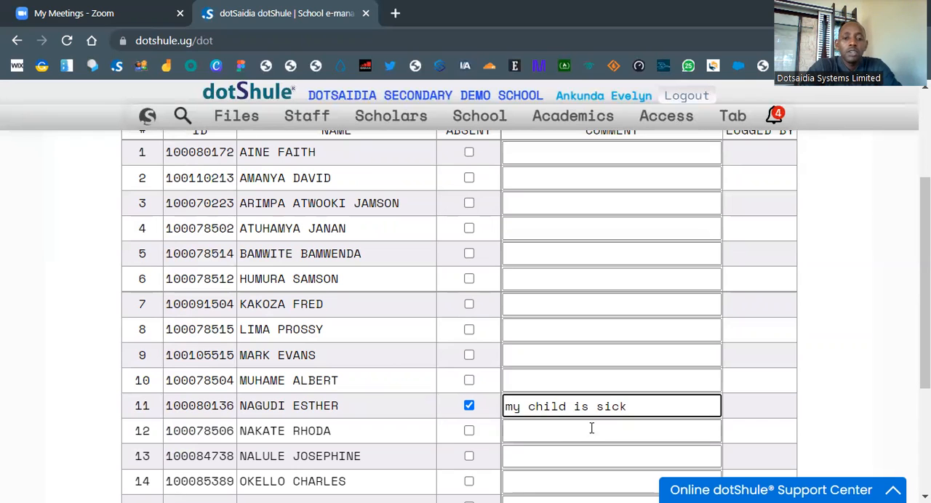
{"action": "left_click", "coordinate": [484, 431]}
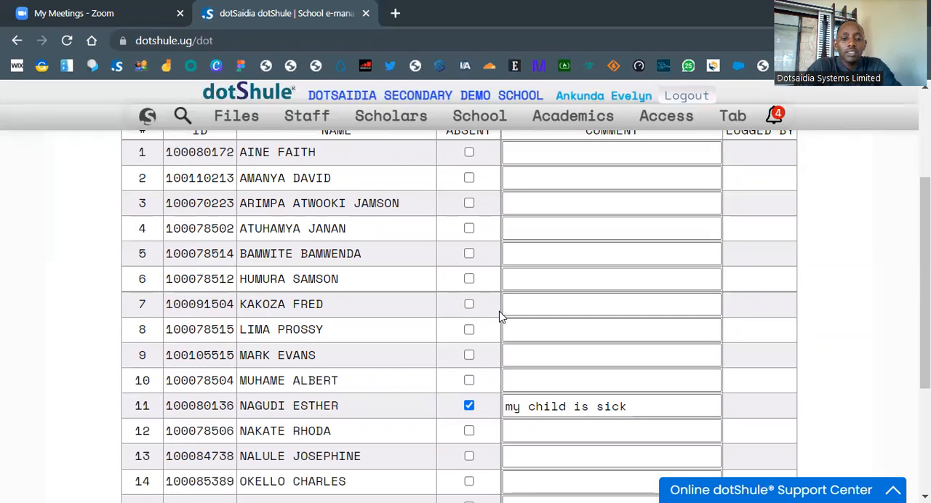
Step: Check the attendance sheet down to the lesson summary and save the S.1A Geography attendance
{"action": "scroll", "coordinate": [545, 399], "scroll_direction": "down", "scroll_amount": 3}
{"action": "scroll", "coordinate": [545, 399], "scroll_direction": "down", "scroll_amount": 1}
{"action": "scroll", "coordinate": [545, 399], "scroll_direction": "up", "scroll_amount": 1}
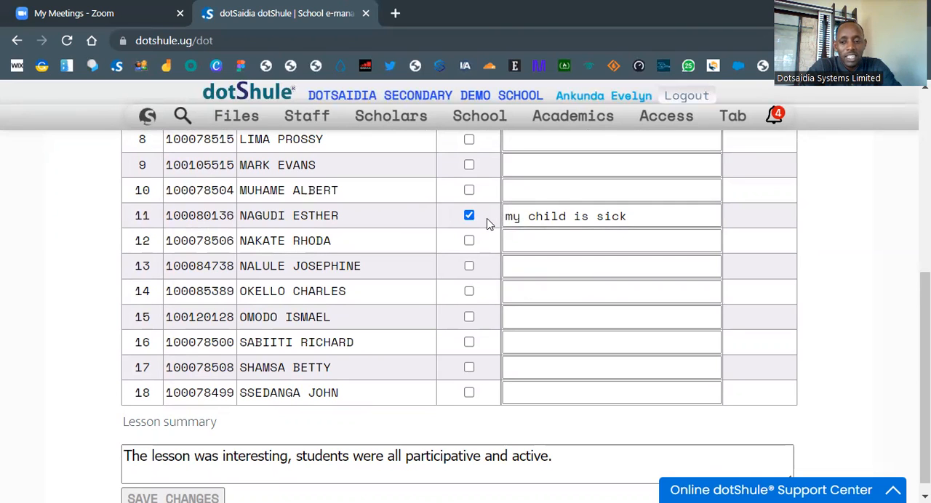
{"action": "scroll", "coordinate": [474, 231], "scroll_direction": "up", "scroll_amount": 5}
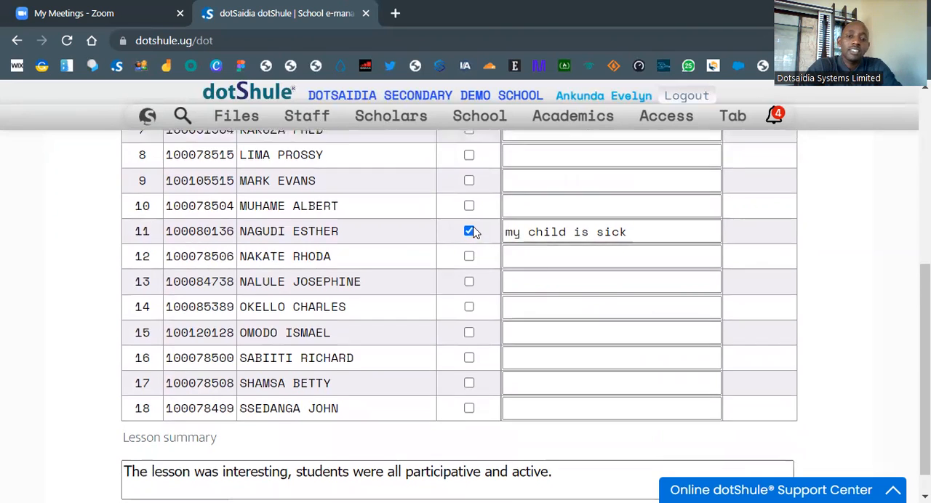
{"action": "scroll", "coordinate": [472, 233], "scroll_direction": "down", "scroll_amount": 5}
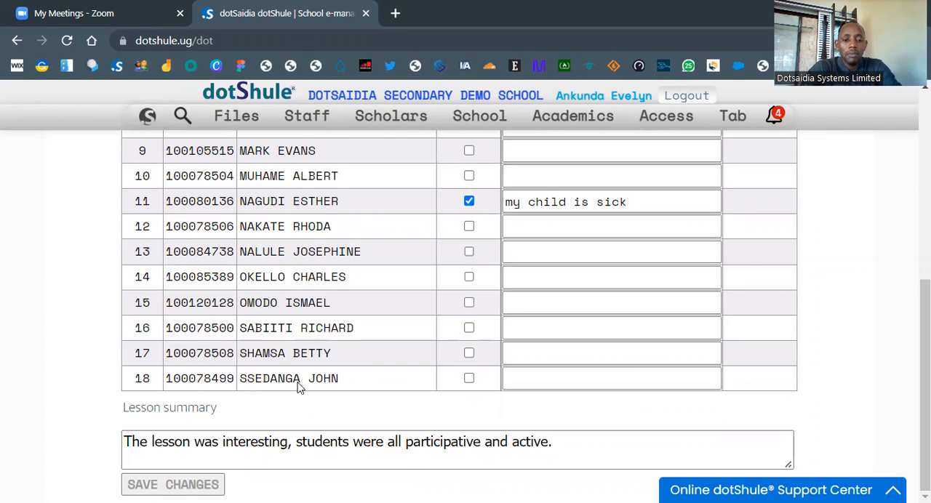
{"action": "left_click", "coordinate": [193, 485]}
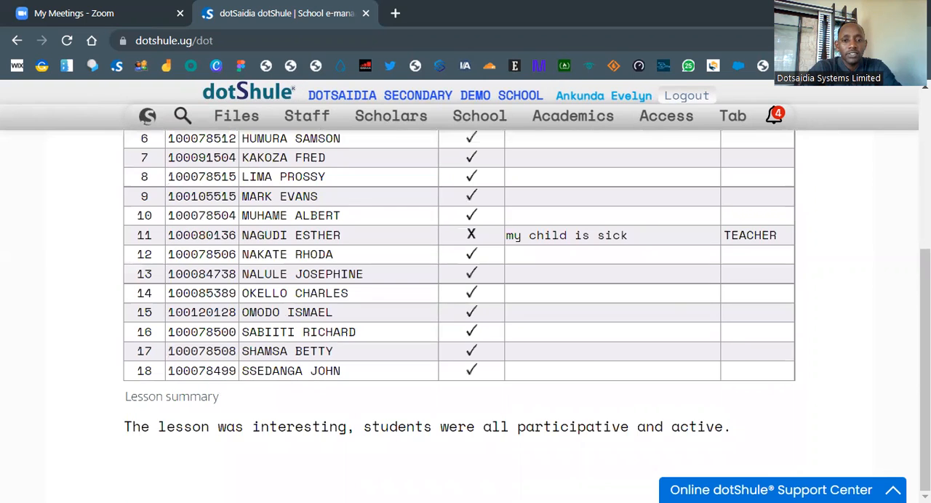
{"action": "scroll", "coordinate": [620, 101], "scroll_direction": "up", "scroll_amount": 4}
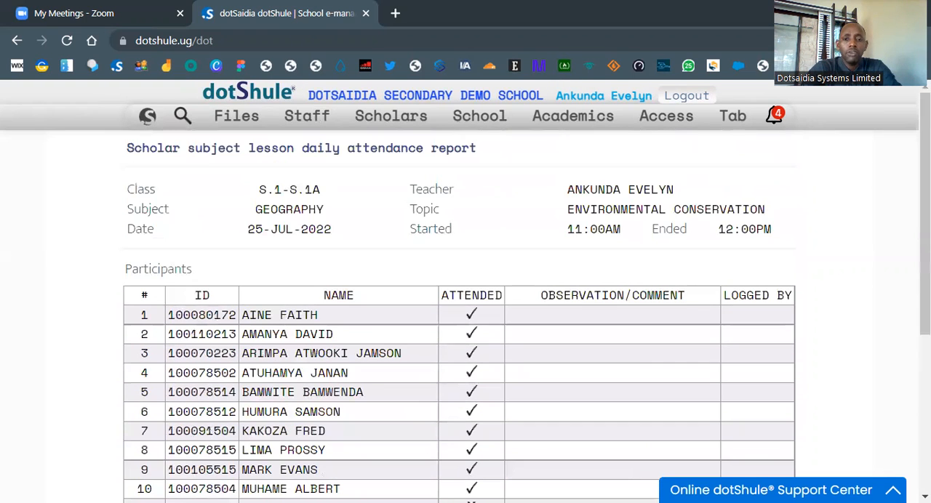
Step: Generate the class lessons daily attendance report for 25-JUL-2022, class S.1, stream S.1A
{"action": "mouse_move", "coordinate": [585, 118]}
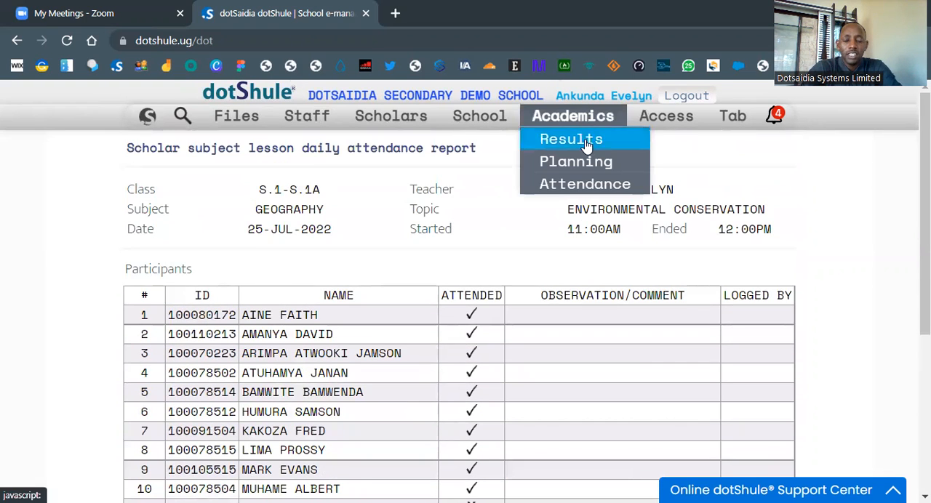
{"action": "left_click", "coordinate": [563, 140]}
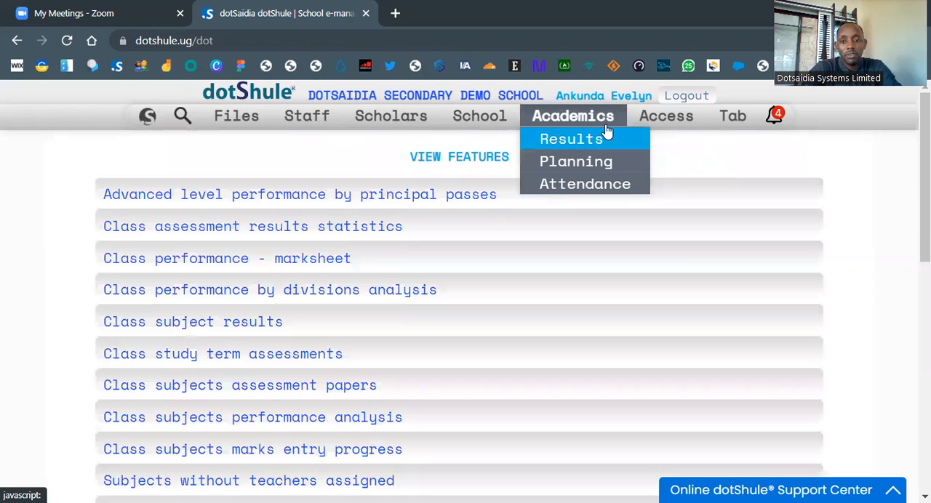
{"action": "left_click", "coordinate": [612, 186]}
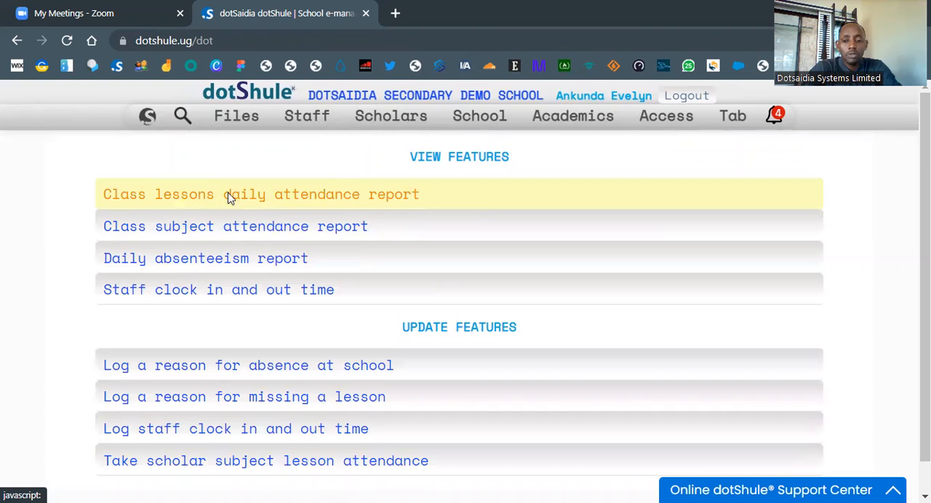
{"action": "left_click", "coordinate": [349, 194]}
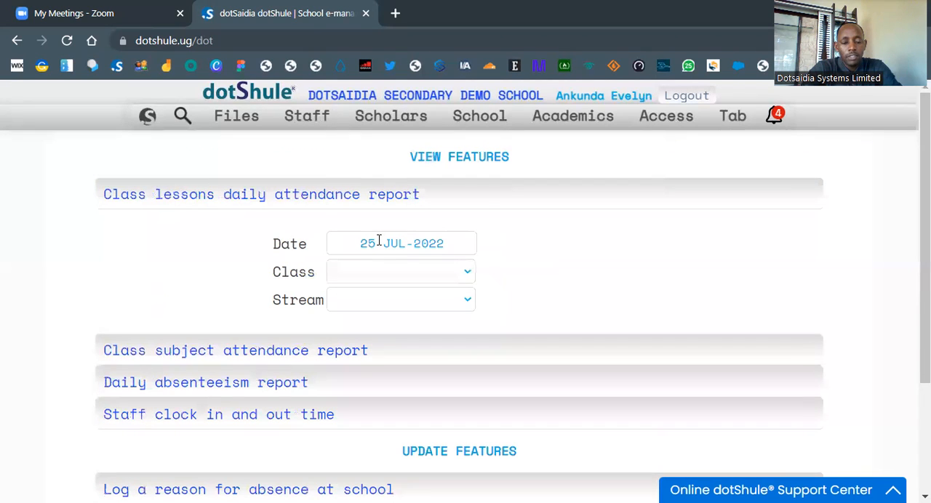
{"action": "left_click", "coordinate": [396, 271]}
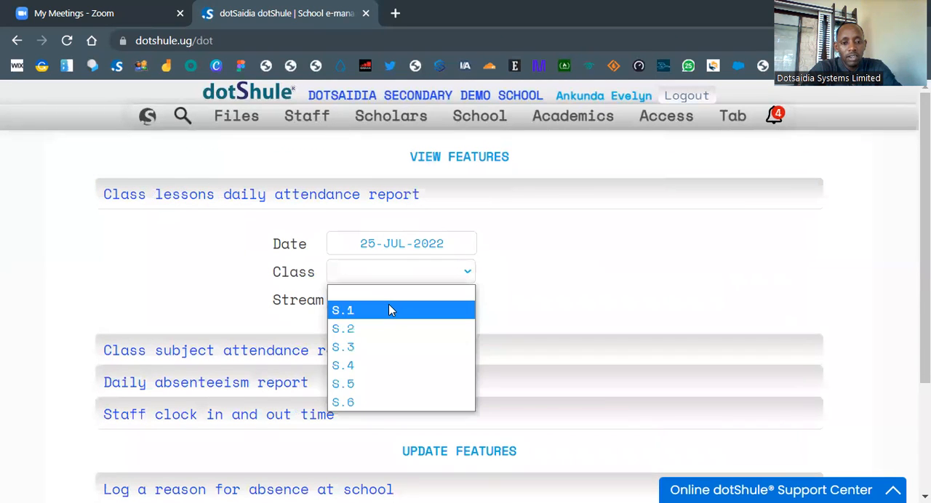
{"action": "left_click", "coordinate": [390, 311]}
{"action": "left_click", "coordinate": [393, 300]}
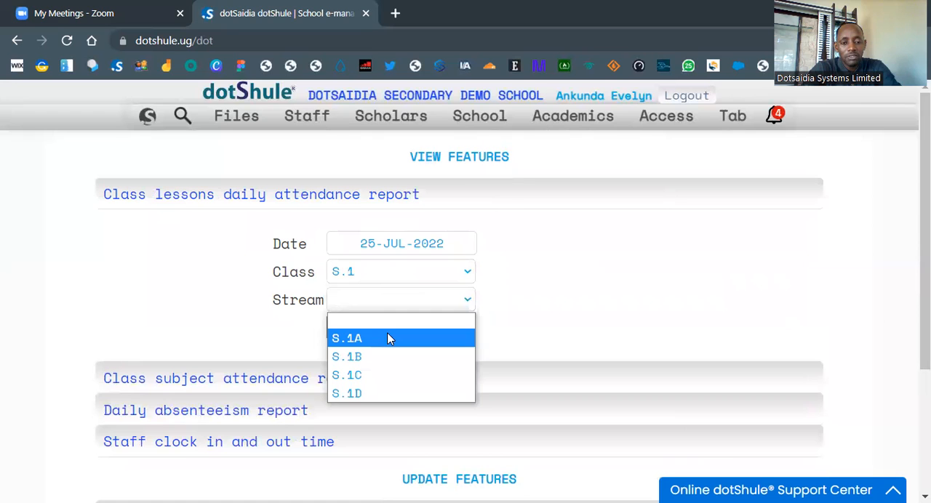
{"action": "left_click", "coordinate": [372, 338]}
{"action": "left_click", "coordinate": [371, 333]}
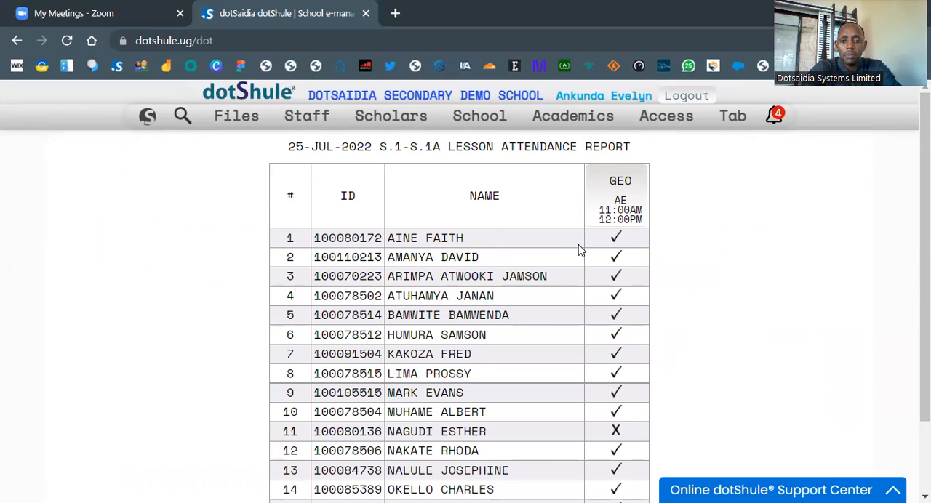
Step: Open the Geography lesson's details from the report and examine the absent student's comment and who logged it
{"action": "left_click", "coordinate": [616, 191]}
{"action": "scroll", "coordinate": [569, 287], "scroll_direction": "down", "scroll_amount": 1}
{"action": "scroll", "coordinate": [569, 288], "scroll_direction": "down", "scroll_amount": 2}
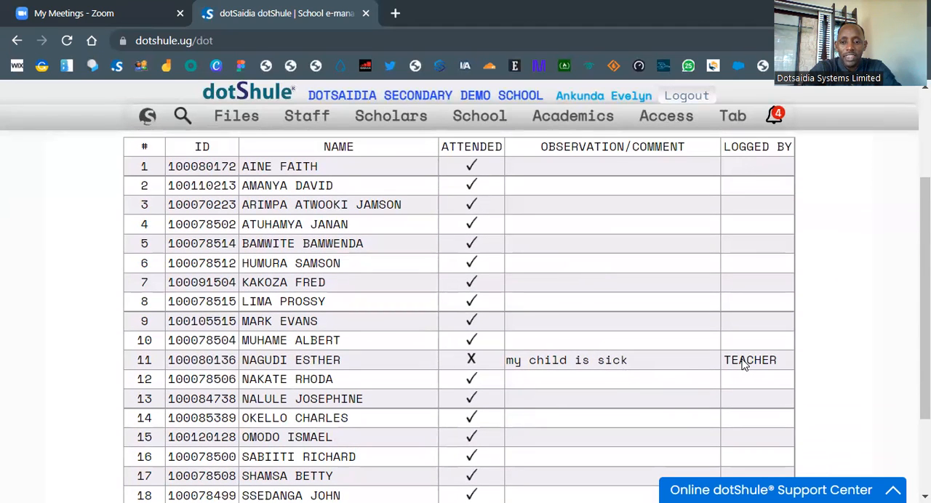
{"action": "scroll", "coordinate": [743, 363], "scroll_direction": "down", "scroll_amount": 1}
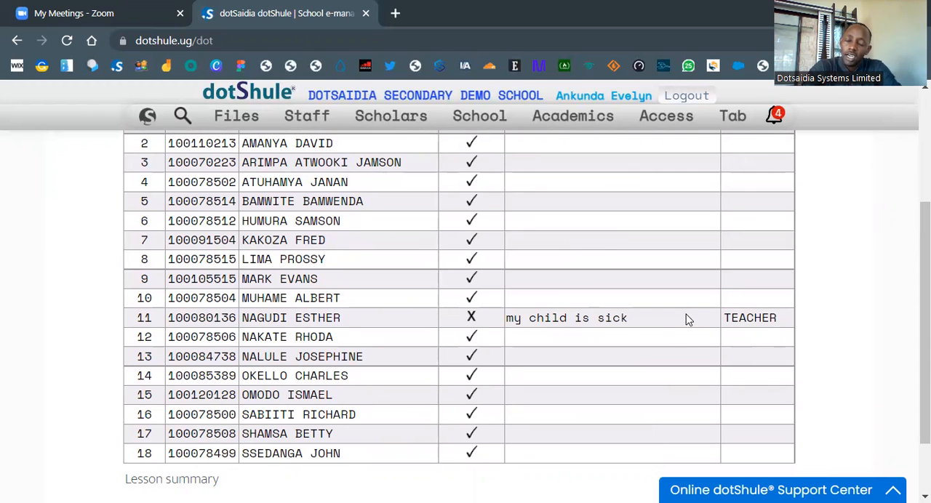
{"action": "mouse_move", "coordinate": [762, 325]}
{"action": "left_mouse_down"}
{"action": "mouse_move", "coordinate": [721, 323]}
{"action": "mouse_move", "coordinate": [769, 324]}
{"action": "left_mouse_up"}
{"action": "double_click", "coordinate": [771, 323]}
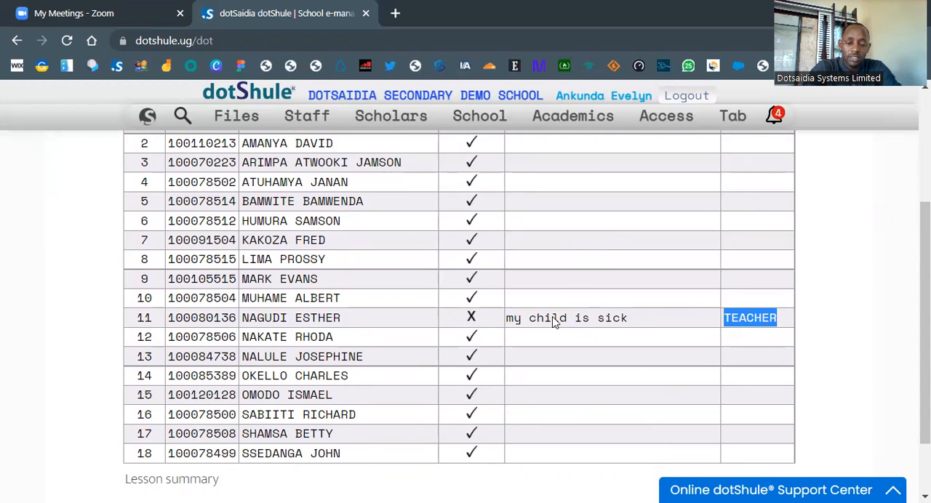
{"action": "scroll", "coordinate": [554, 323], "scroll_direction": "up", "scroll_amount": 2}
{"action": "scroll", "coordinate": [554, 322], "scroll_direction": "down", "scroll_amount": 1}
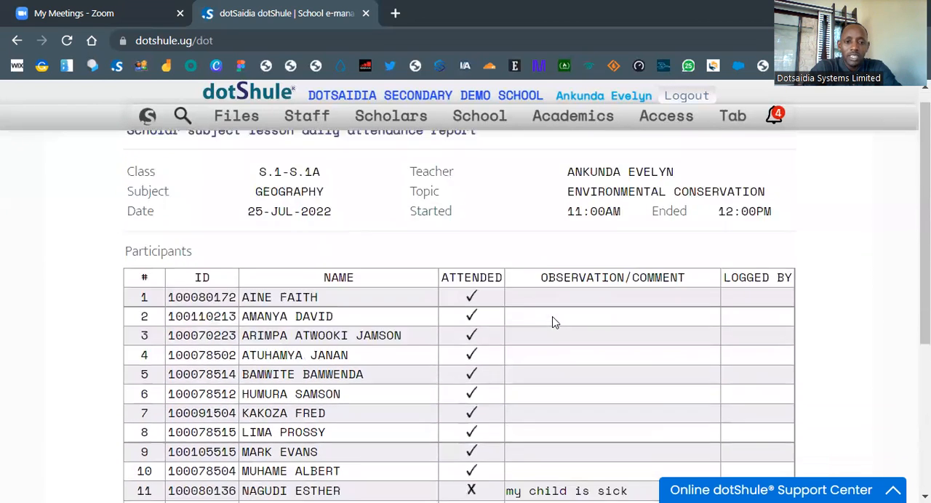
Step: Return to the dashboard and refresh it
{"action": "left_click", "coordinate": [148, 120]}
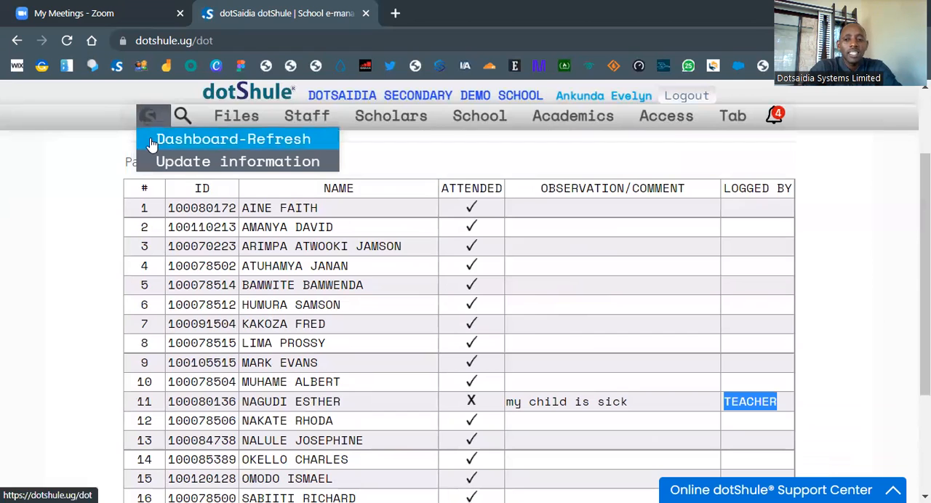
{"action": "left_click", "coordinate": [151, 141]}
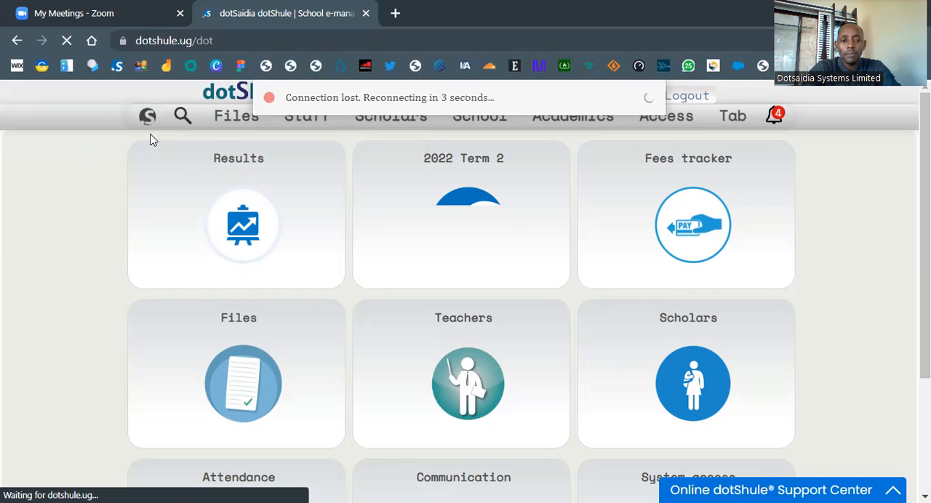
{"action": "mouse_move", "coordinate": [160, 141]}
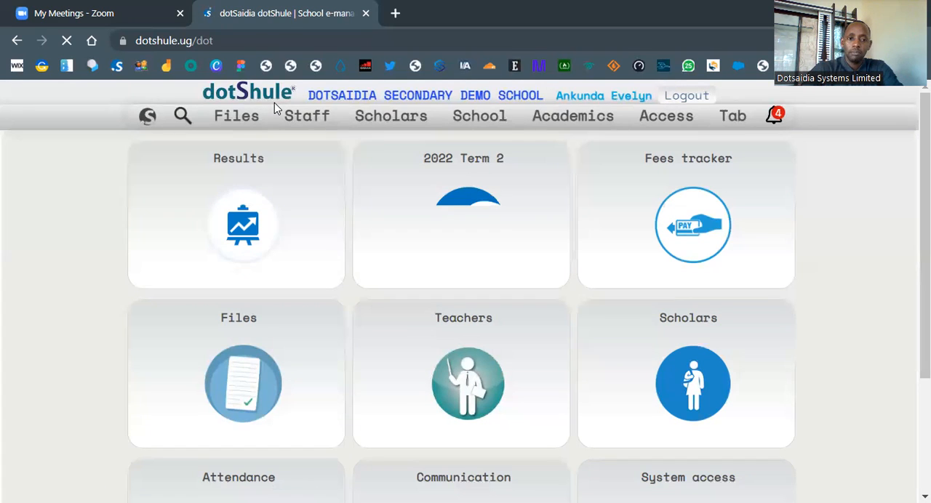
{"action": "mouse_move", "coordinate": [166, 125]}
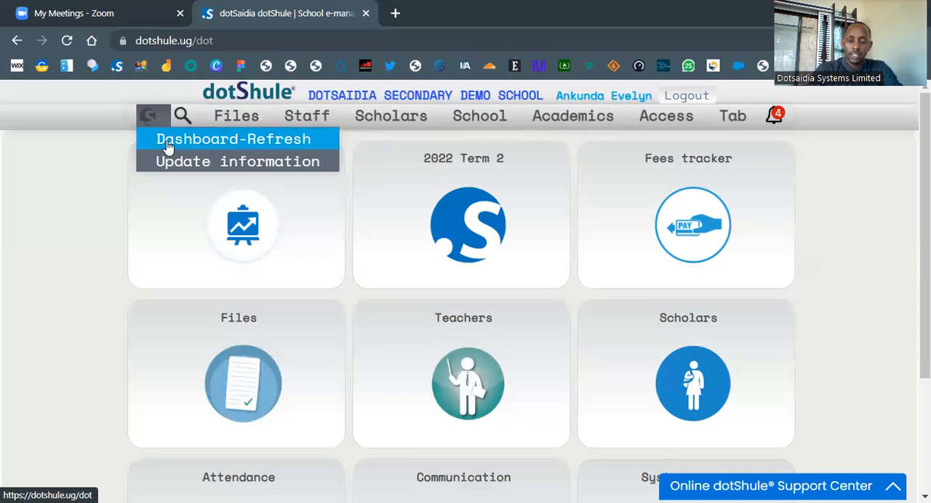
{"action": "left_click", "coordinate": [175, 143]}
{"action": "mouse_move", "coordinate": [146, 120]}
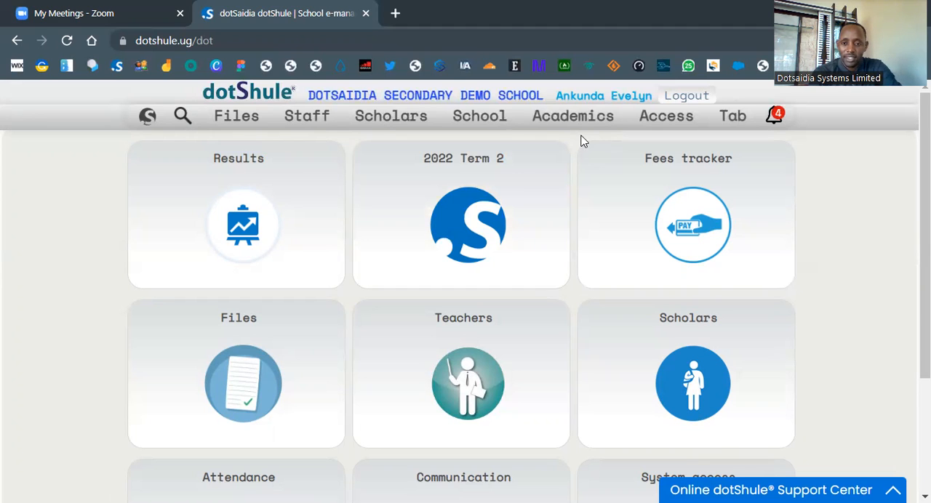
{"action": "mouse_move", "coordinate": [569, 130]}
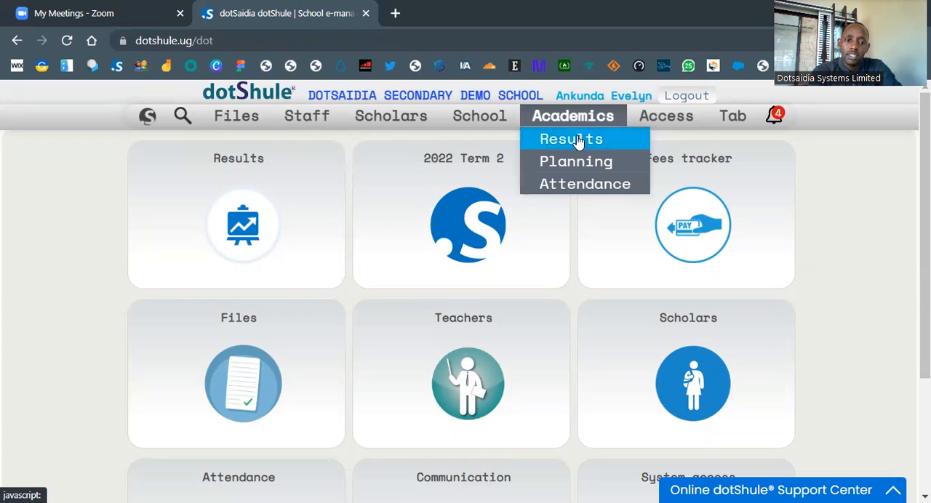
Step: Open the form for entering scholar subject performance remarks from the Results update features
{"action": "left_click", "coordinate": [259, 192]}
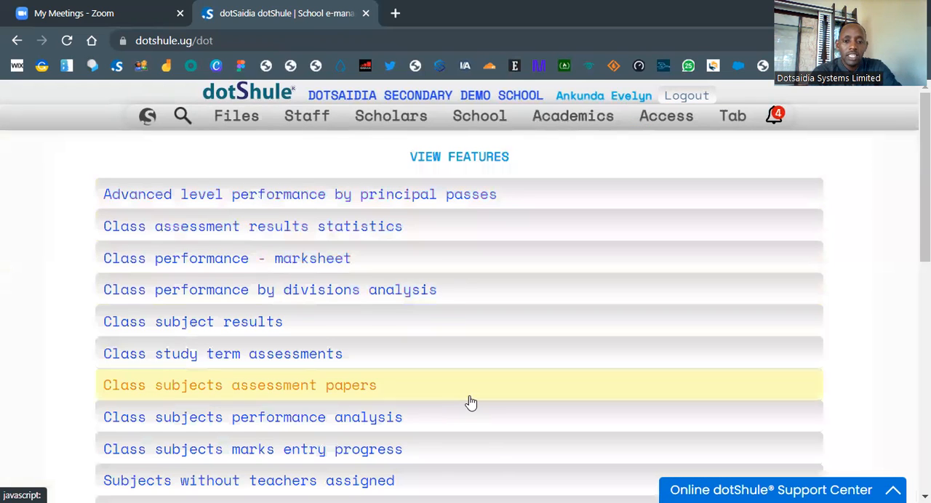
{"action": "scroll", "coordinate": [470, 402], "scroll_direction": "down", "scroll_amount": 7}
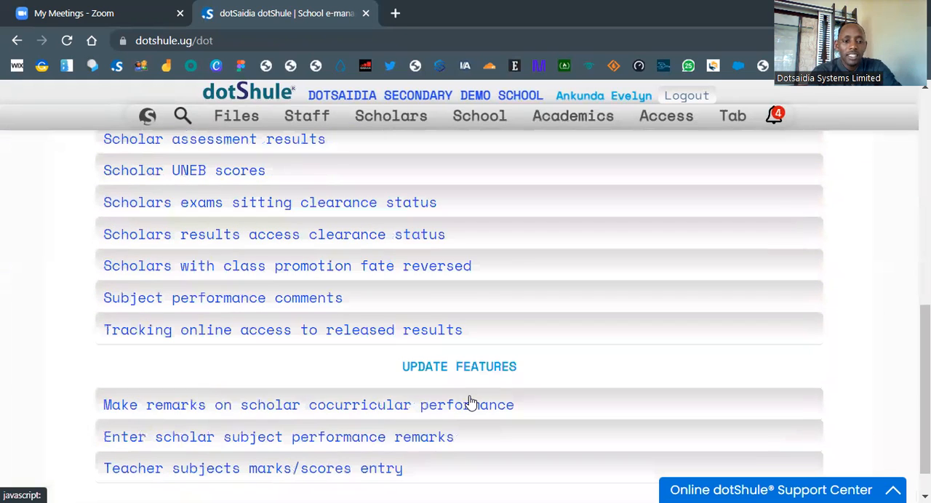
{"action": "scroll", "coordinate": [471, 402], "scroll_direction": "down", "scroll_amount": 1}
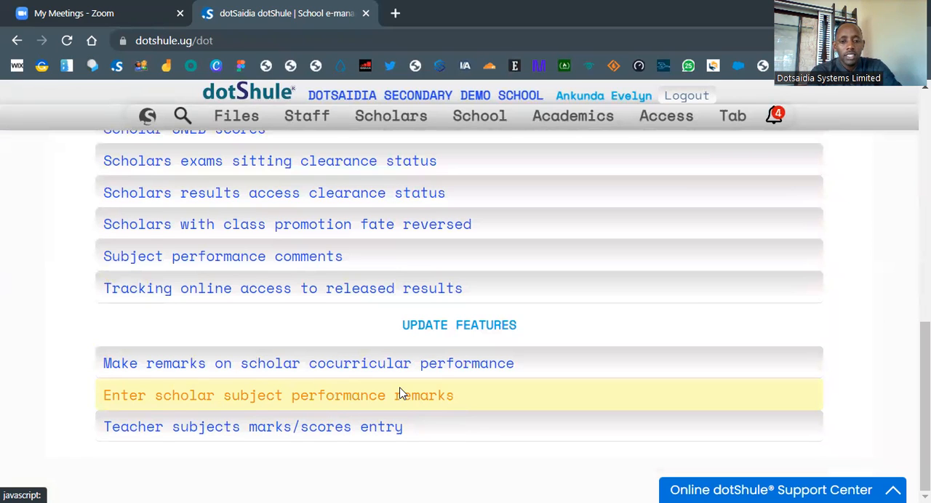
{"action": "left_click", "coordinate": [485, 399]}
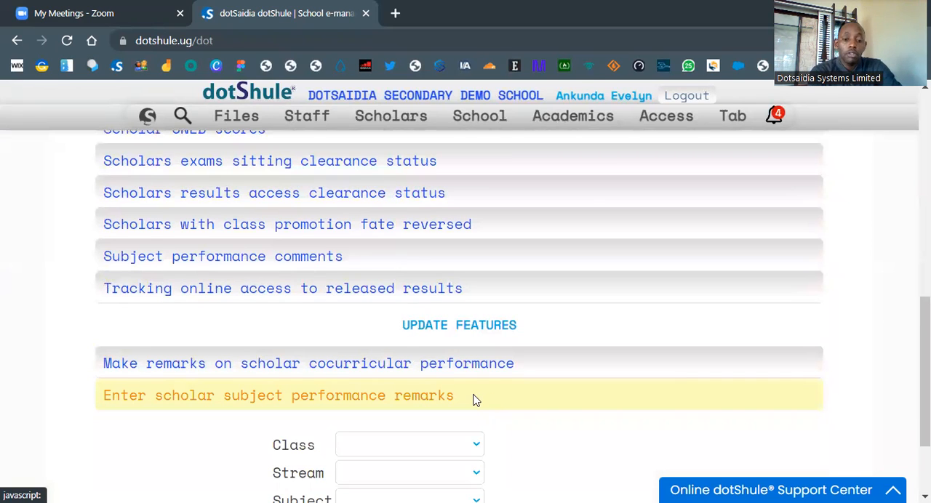
{"action": "scroll", "coordinate": [469, 397], "scroll_direction": "down", "scroll_amount": 2}
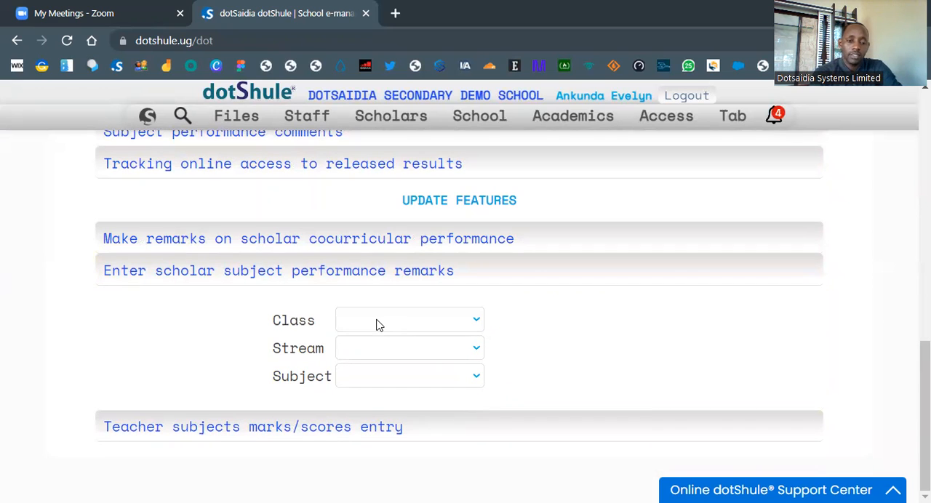
Step: Load the performance comments sheet for class S.1, stream S.1A, subject GEOGRAPHY, category TOPIC AOI
{"action": "left_click", "coordinate": [375, 323]}
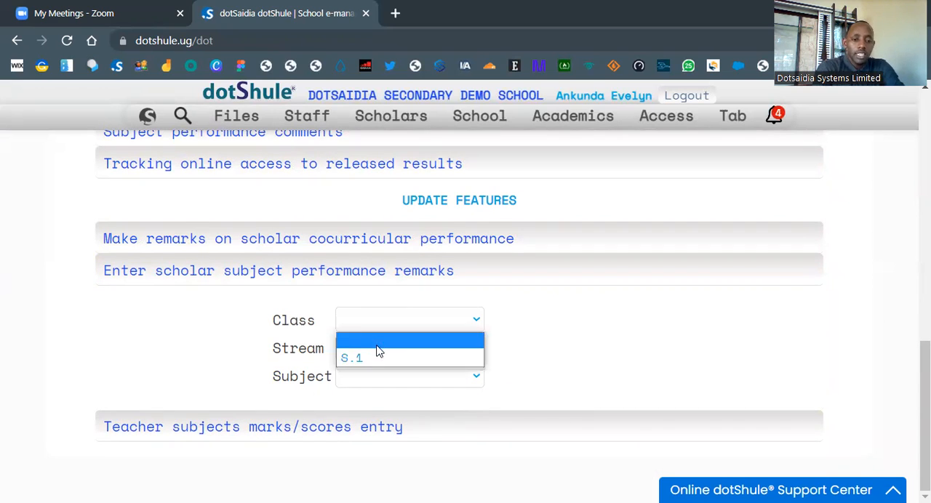
{"action": "left_click", "coordinate": [378, 358]}
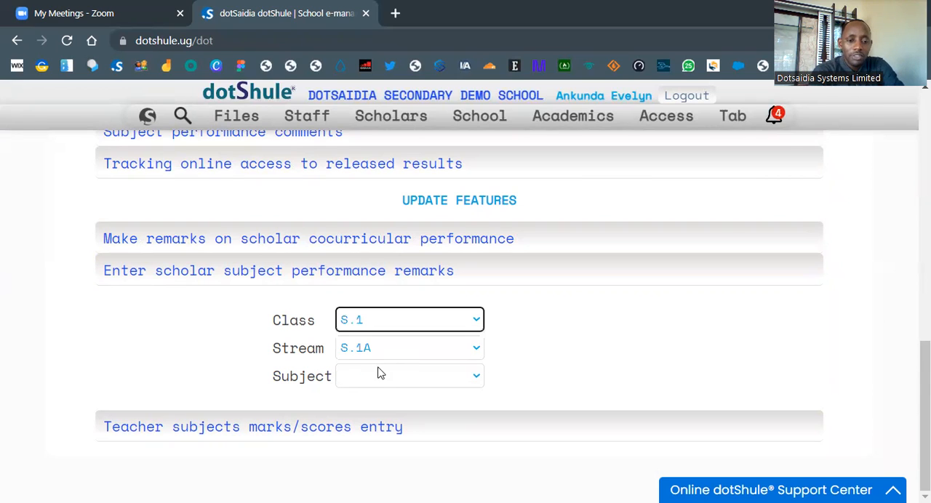
{"action": "left_click", "coordinate": [379, 376]}
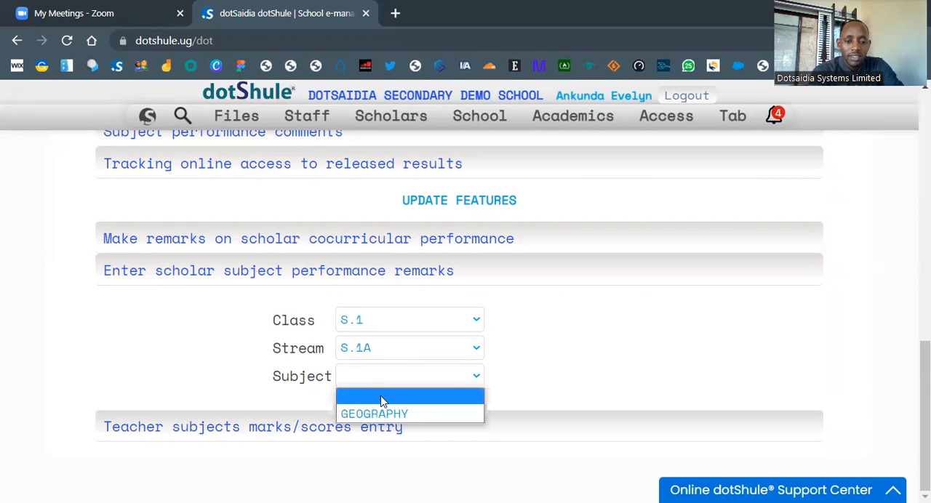
{"action": "left_click", "coordinate": [385, 413]}
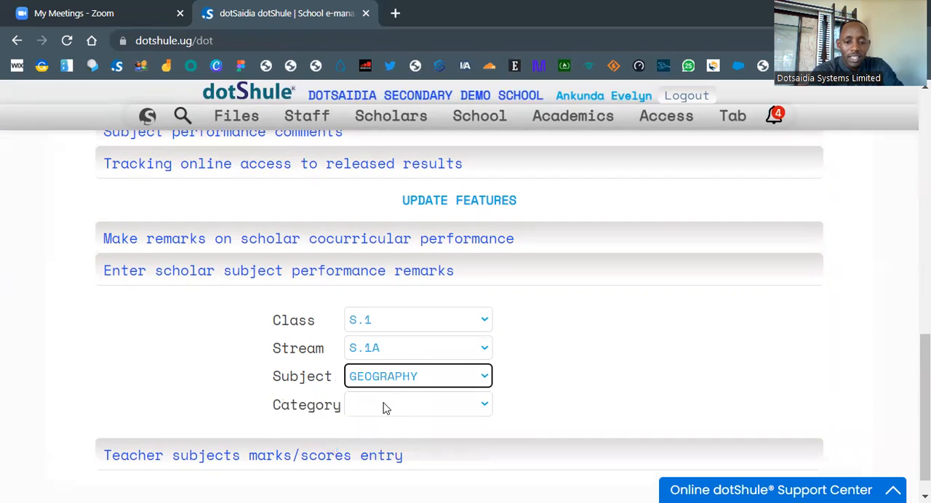
{"action": "left_click", "coordinate": [384, 409]}
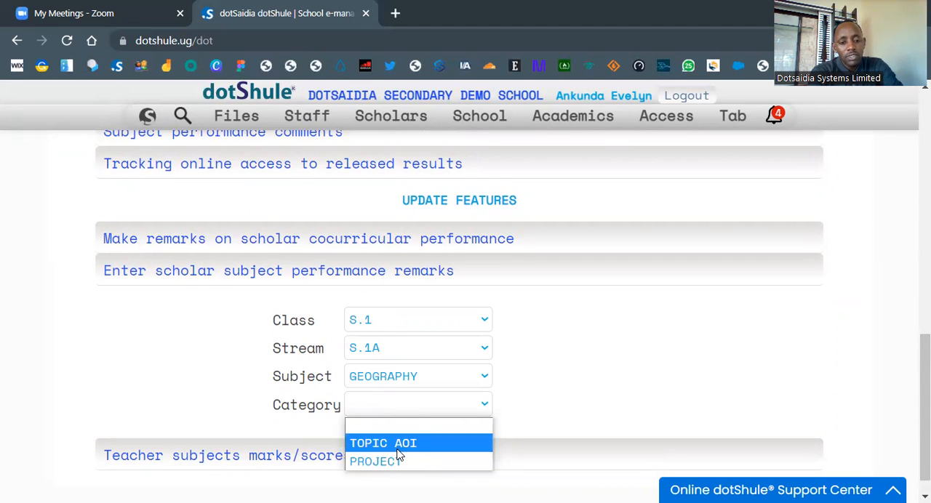
{"action": "left_click", "coordinate": [398, 450]}
{"action": "left_click", "coordinate": [391, 436]}
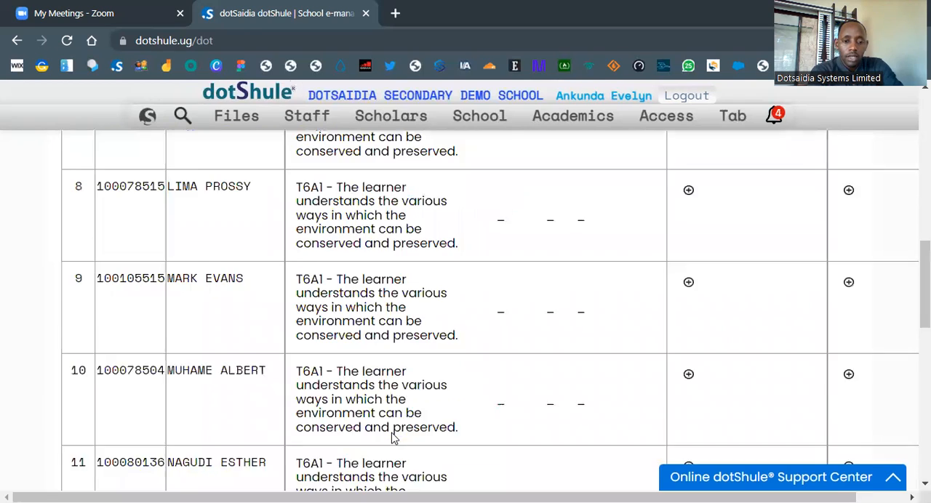
Step: Examine the S.1A Geography performance comments sheet, including the competency text and the generic skills and general remarks columns
{"action": "scroll", "coordinate": [418, 396], "scroll_direction": "up", "scroll_amount": 2}
{"action": "scroll", "coordinate": [418, 397], "scroll_direction": "up", "scroll_amount": 3}
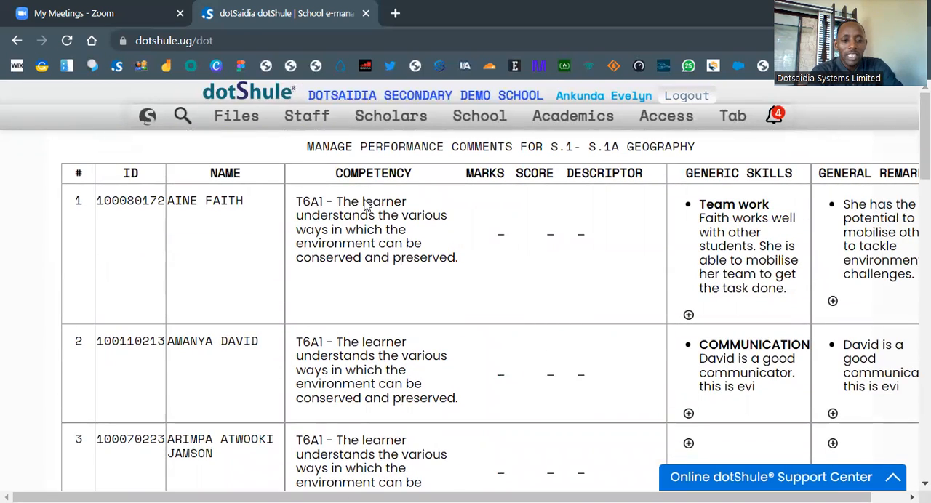
{"action": "scroll", "coordinate": [366, 333], "scroll_direction": "down", "scroll_amount": 8}
{"action": "scroll", "coordinate": [366, 333], "scroll_direction": "down", "scroll_amount": 9}
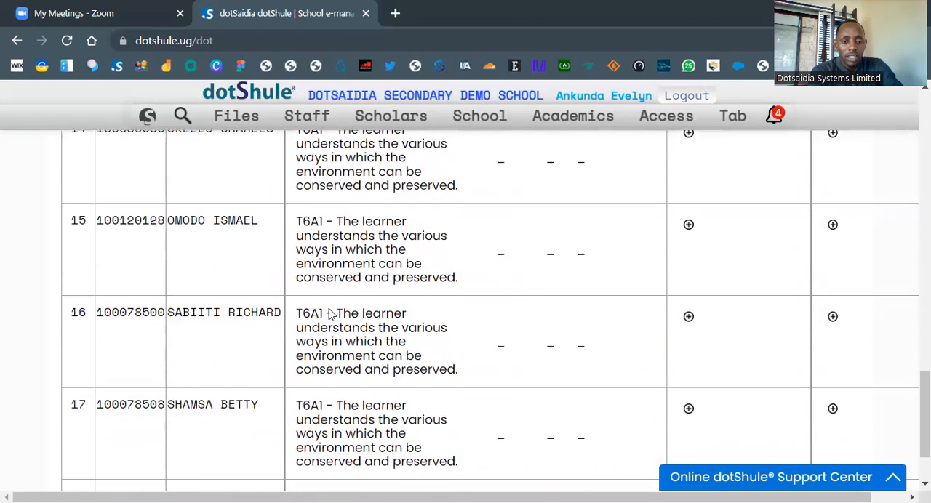
{"action": "left_click_drag", "start_coordinate": [335, 313], "coordinate": [455, 370]}
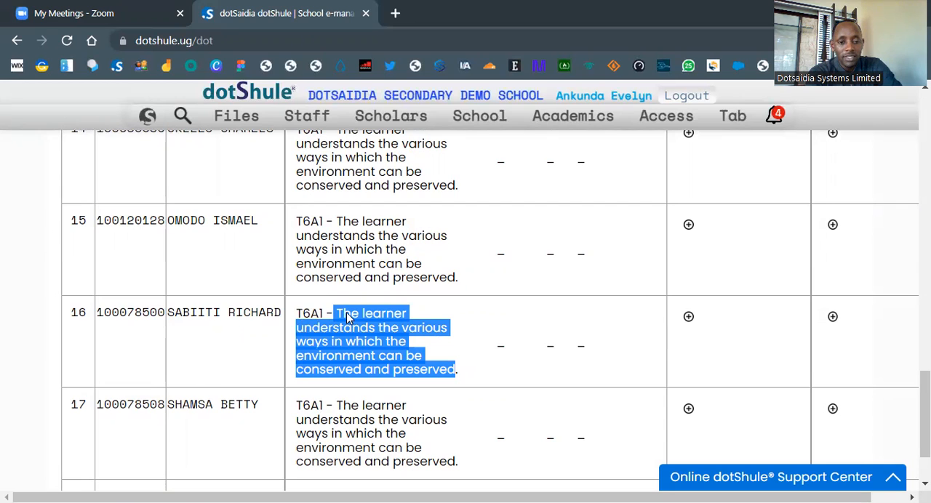
{"action": "scroll", "coordinate": [346, 320], "scroll_direction": "up", "scroll_amount": 20}
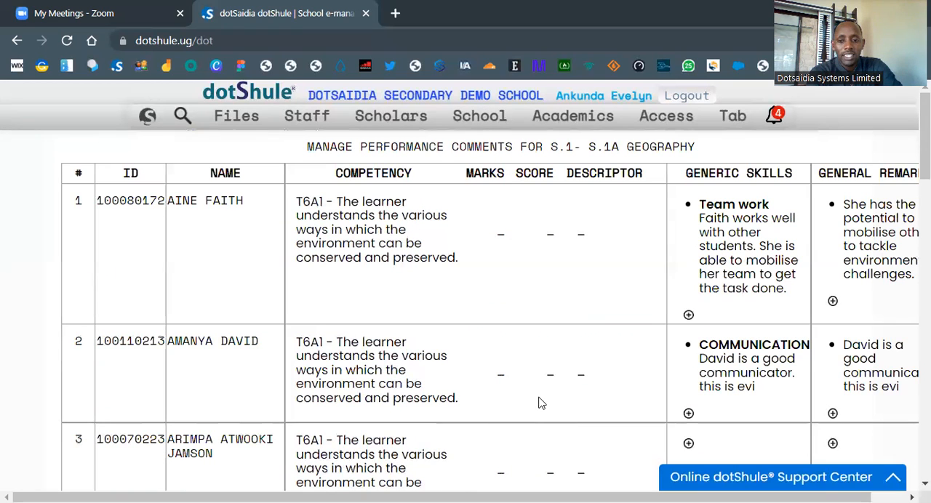
{"action": "scroll", "coordinate": [649, 319], "scroll_direction": "down", "scroll_amount": 2}
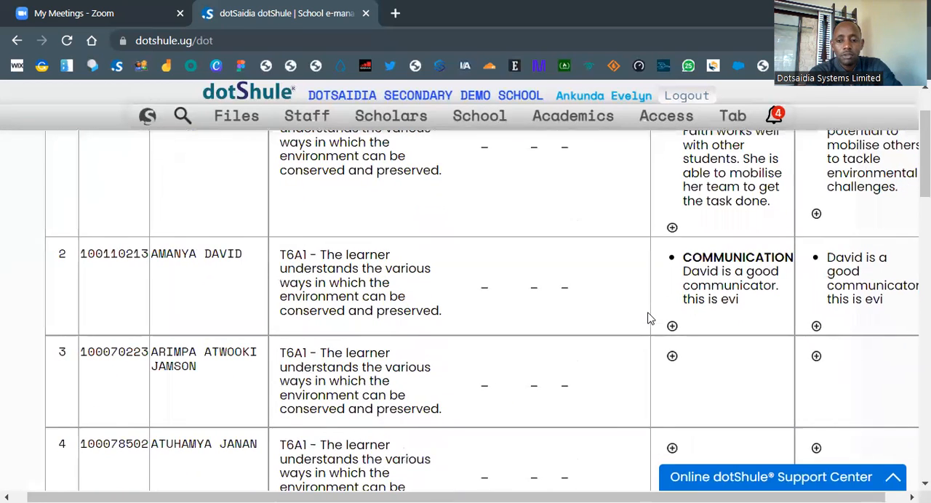
Step: Start a generic skills entry for the learner in row 4 with the skill "Teamwork"
{"action": "scroll", "coordinate": [659, 397], "scroll_direction": "down", "scroll_amount": 3}
{"action": "scroll", "coordinate": [659, 398], "scroll_direction": "down", "scroll_amount": 2}
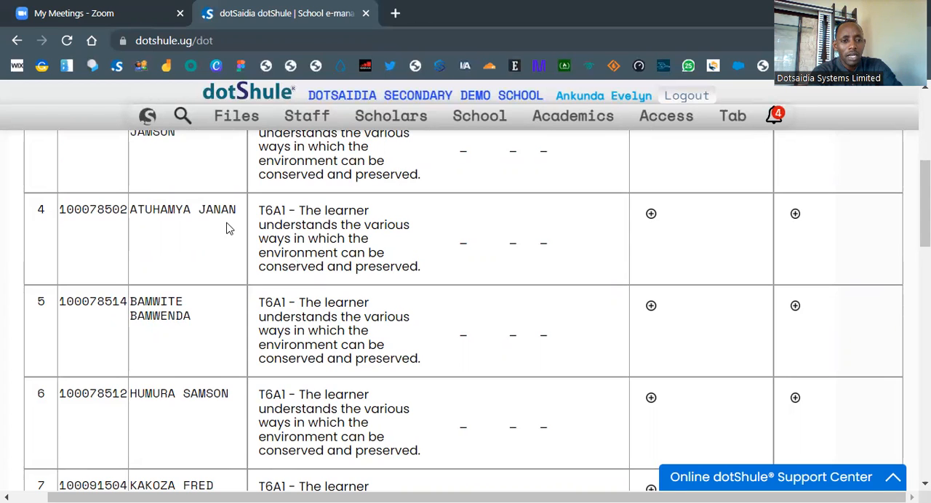
{"action": "left_click", "coordinate": [650, 215]}
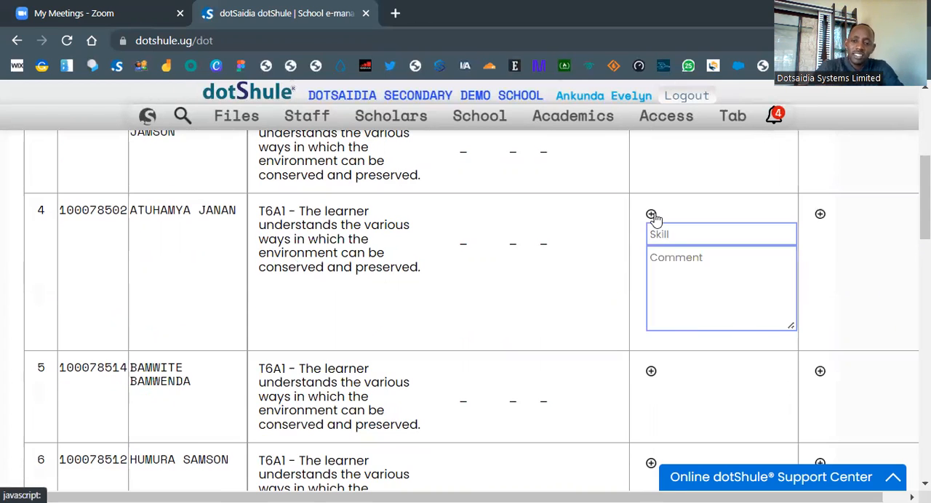
{"action": "type", "text": "t"}
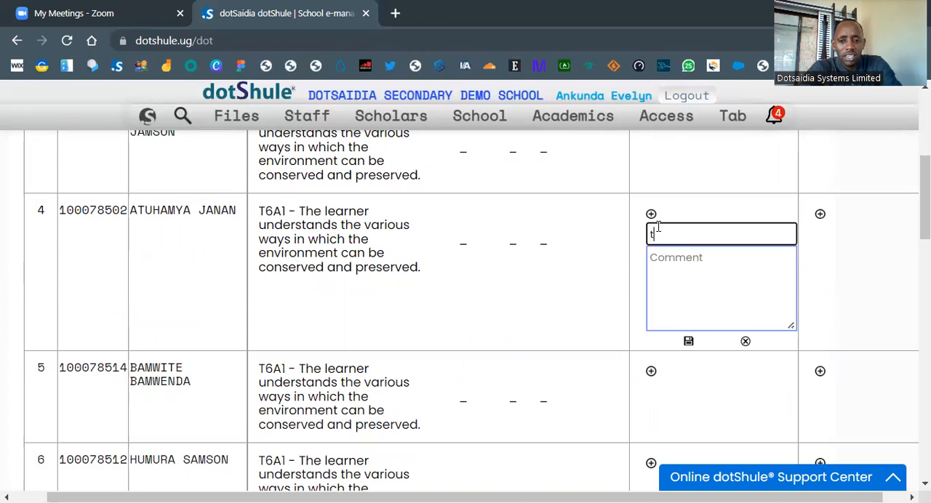
{"action": "key", "text": "BackSpace"}
{"action": "type", "text": "T"}
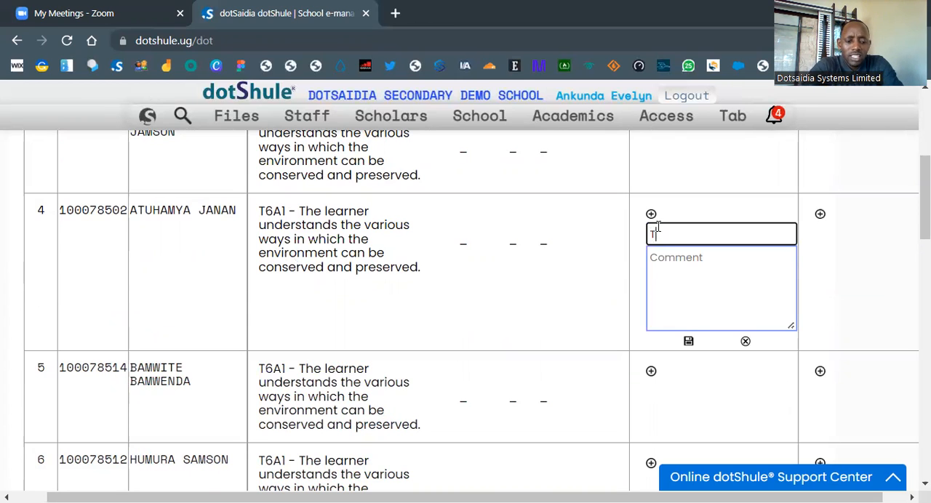
{"action": "type", "text": "eamwork"}
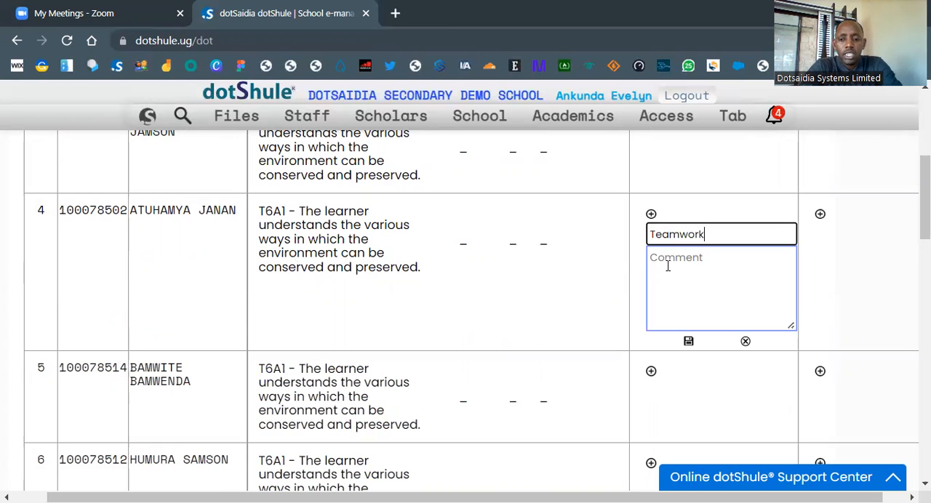
Step: Enter and save a comment: the learner's first name plus "is a good team player, he always encourages his group to get the task done in time."
{"action": "left_click", "coordinate": [667, 266]}
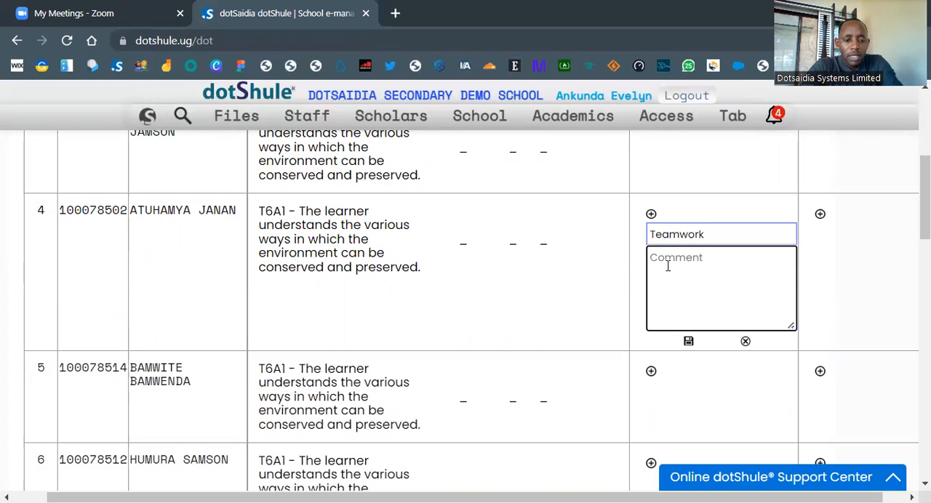
{"action": "type", "text": "Janan"}
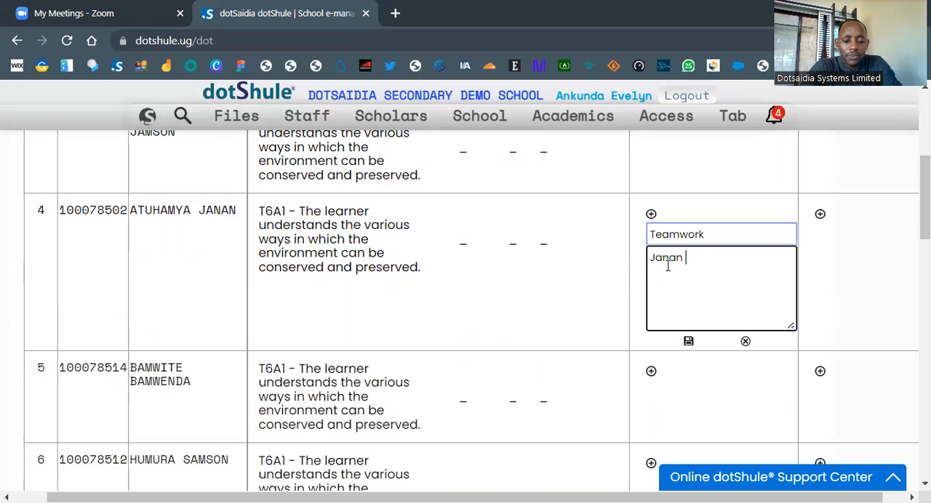
{"action": "type", "text": " is a good"}
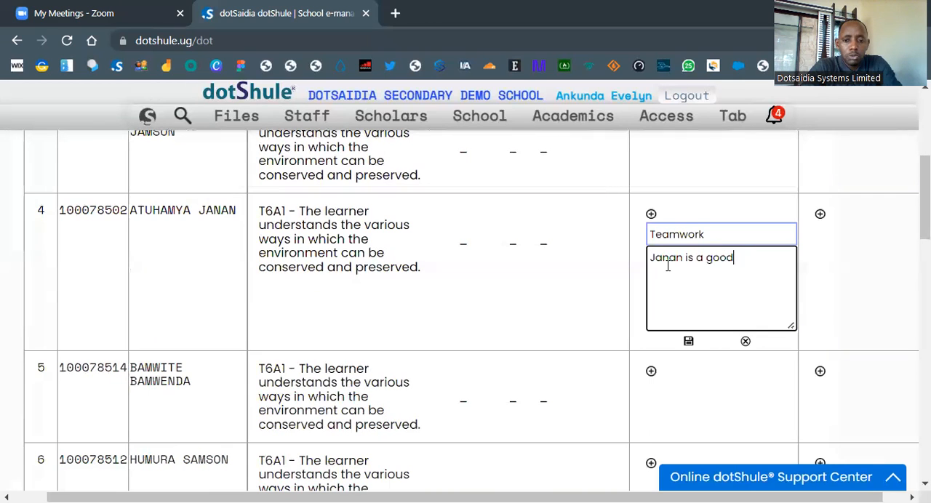
{"action": "type", "text": " team p"}
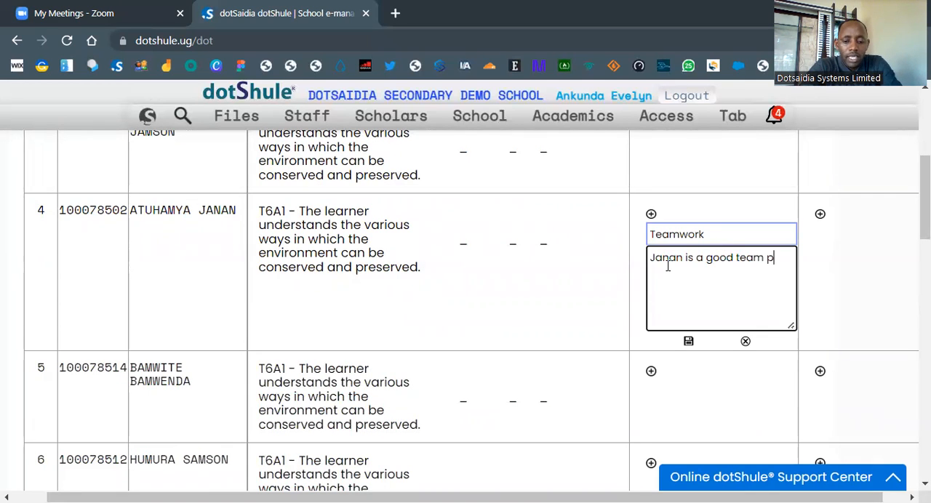
{"action": "type", "text": "layer, he"}
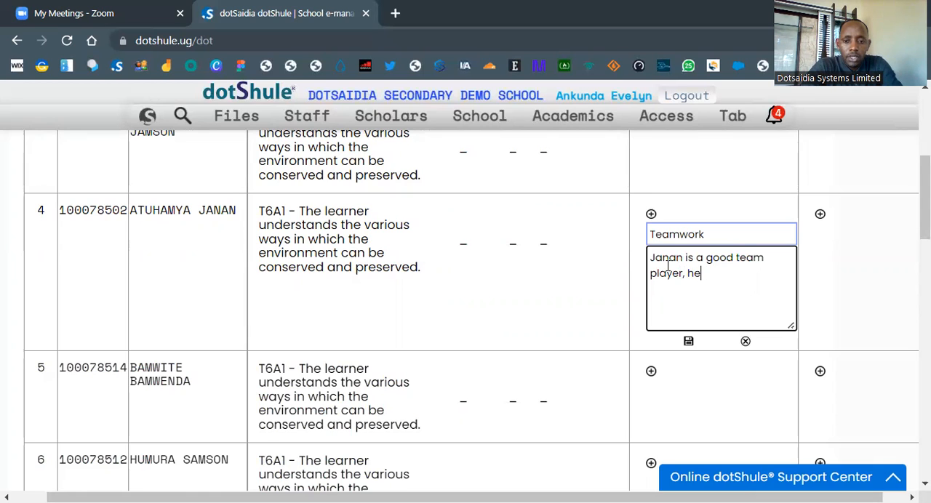
{"action": "type", "text": "r  always e"}
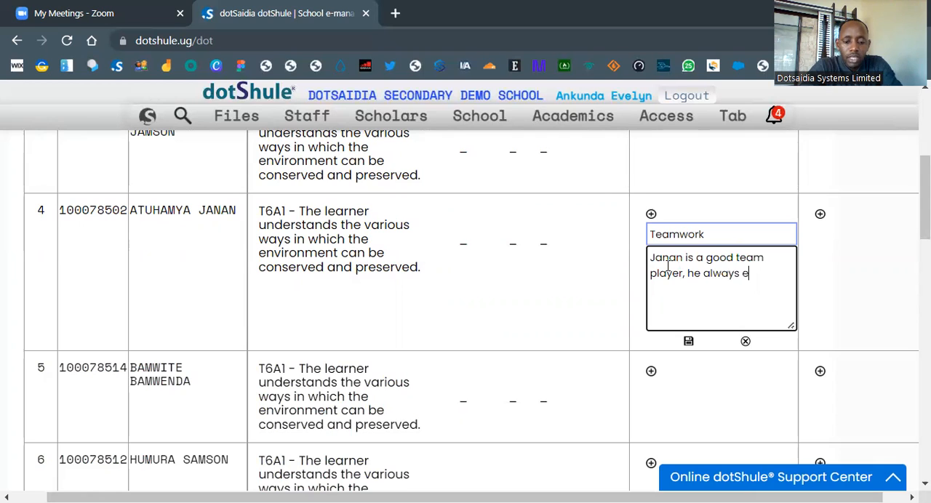
{"action": "type", "text": "ncourage"}
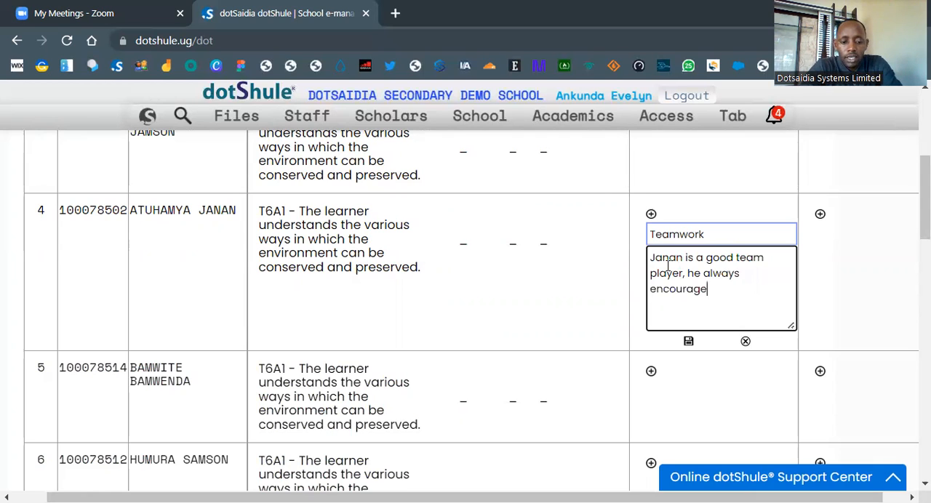
{"action": "type", "text": "s his gr"}
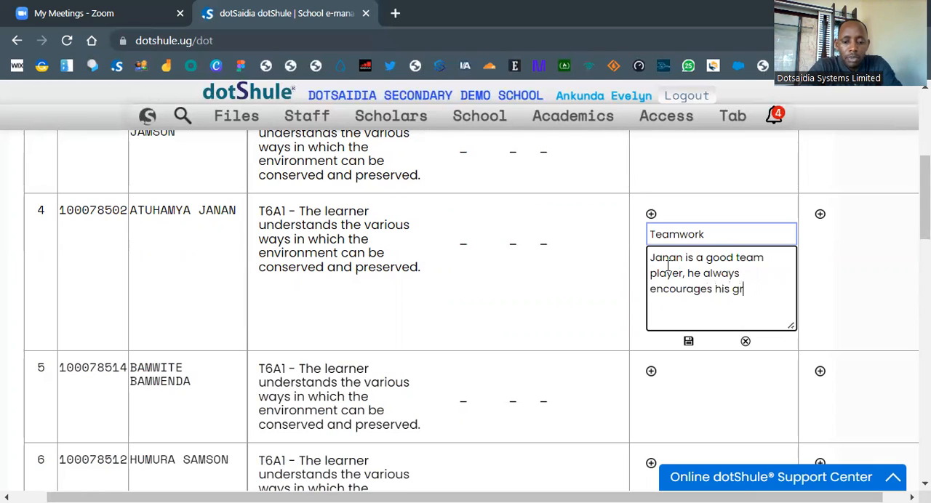
{"action": "type", "text": "oup to ge"}
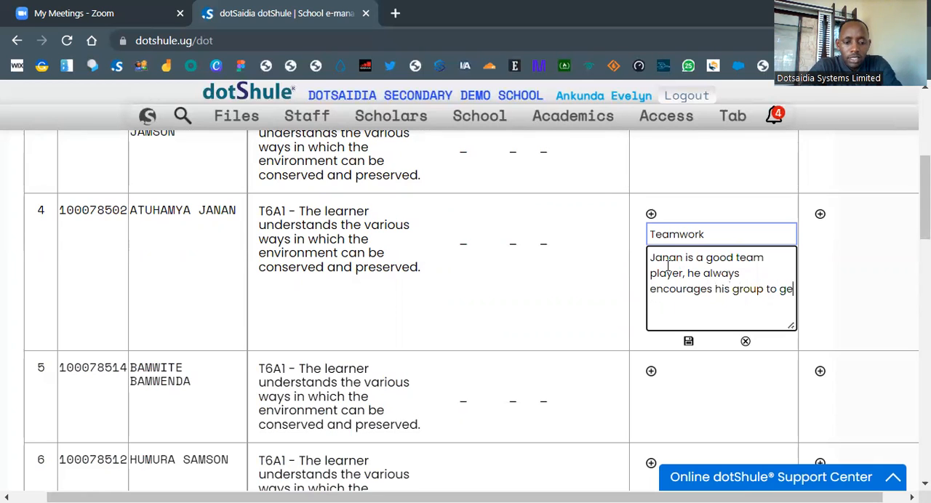
{"action": "type", "text": "t th"}
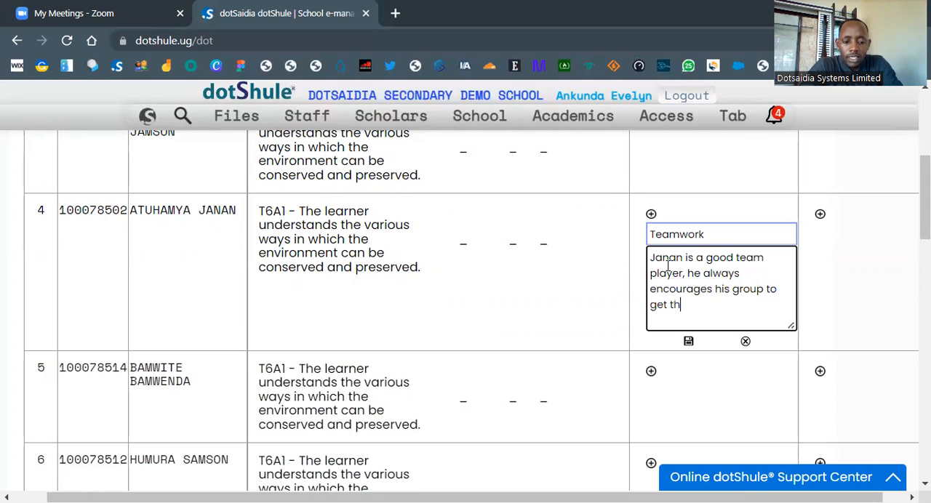
{"action": "type", "text": "e task done in time."}
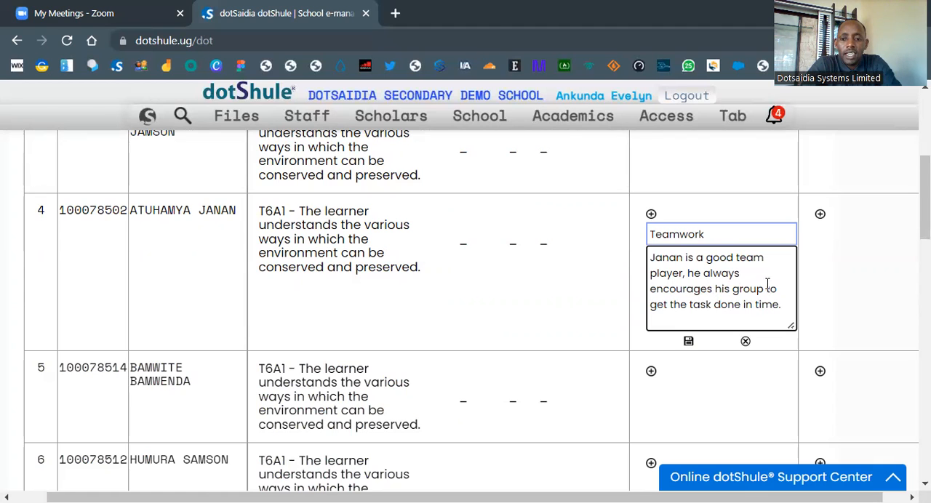
{"action": "left_click", "coordinate": [689, 342]}
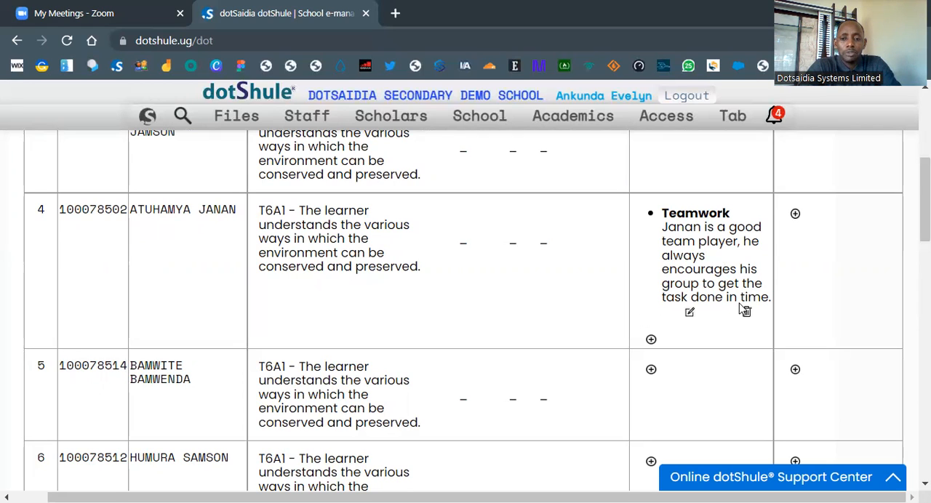
Step: Start a second generic skills entry for the learner in row 4 with the skill "confidence"
{"action": "left_click", "coordinate": [650, 341]}
{"action": "left_click", "coordinate": [656, 342]}
{"action": "type", "text": "confi"}
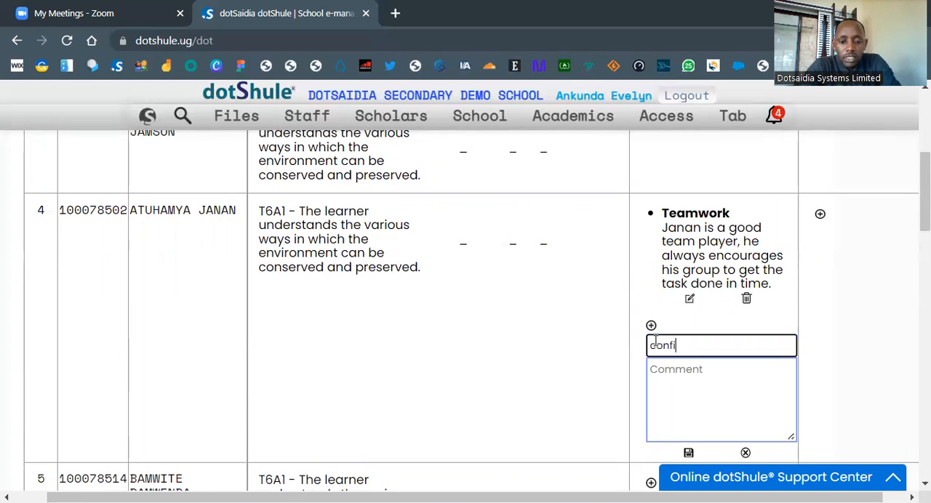
{"action": "type", "text": "dence"}
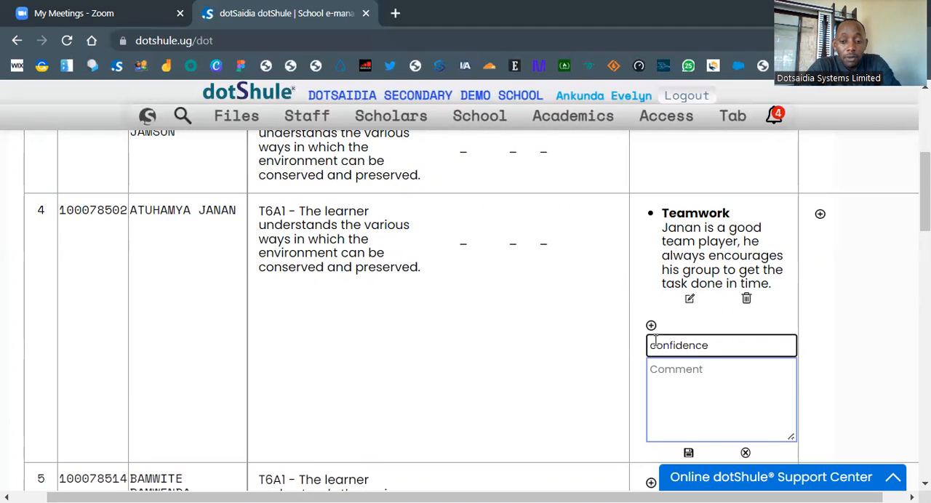
{"action": "key", "text": "Tab"}
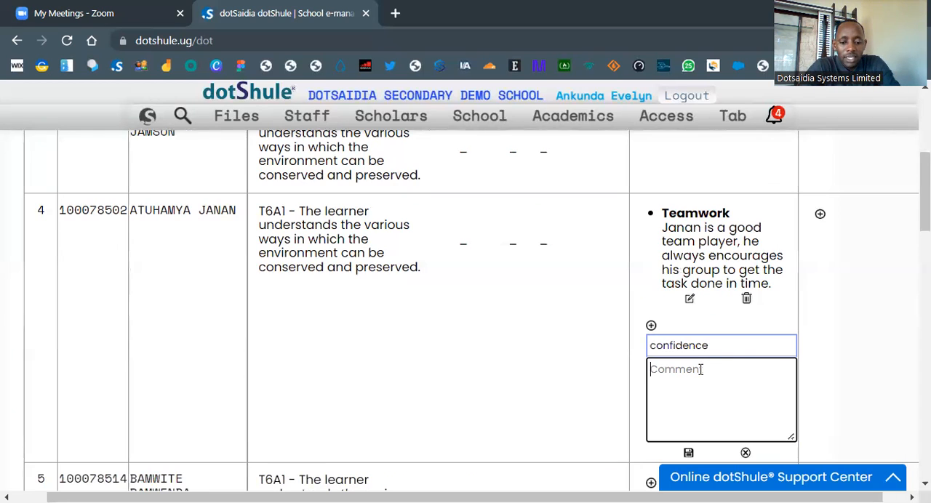
Step: Enter and save the comment "He is very confident when presenting and ...." for the row 4 learner's confidence skill
{"action": "type", "text": "He is "}
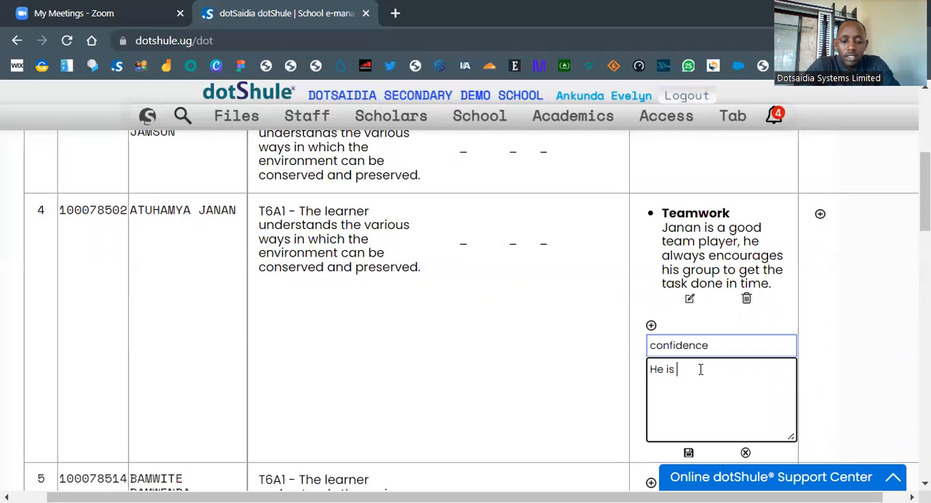
{"action": "type", "text": "very confident wh"}
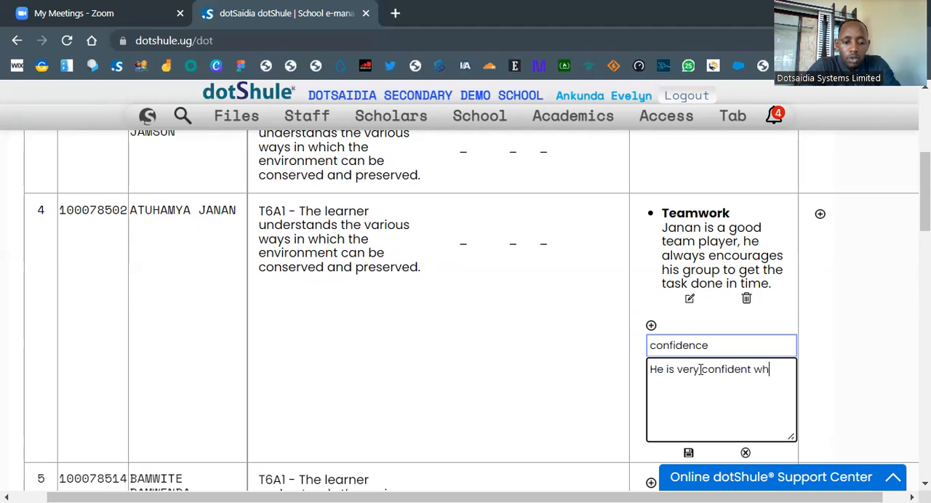
{"action": "type", "text": "en present "}
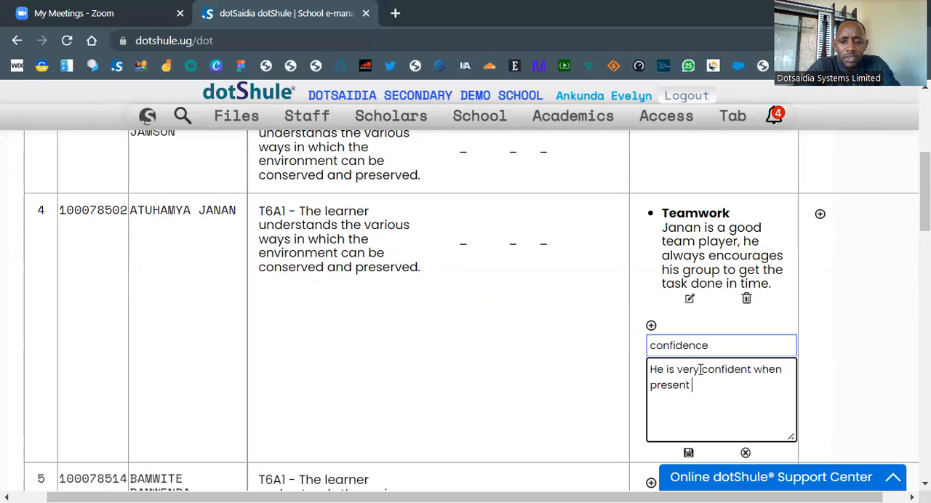
{"action": "type", "text": "=ing"}
{"action": "key", "text": "BackSpace"}
{"action": "key", "text": "BackSpace"}
{"action": "key", "text": "BackSpace"}
{"action": "key", "text": "BackSpace"}
{"action": "key", "text": "BackSpace"}
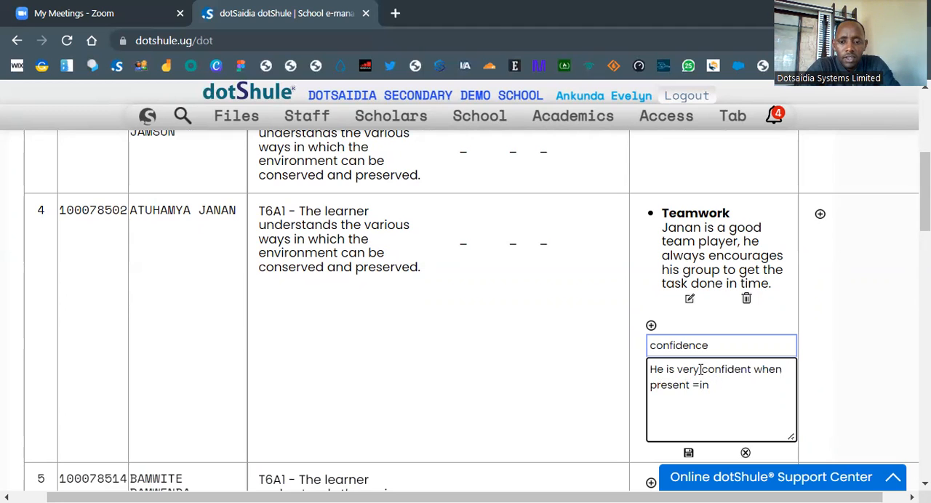
{"action": "type", "text": "ing "}
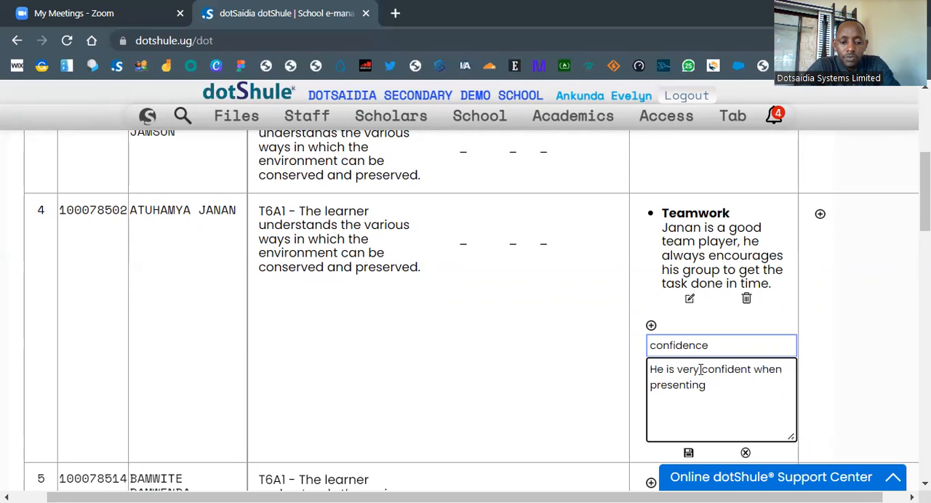
{"action": "type", "text": "and "}
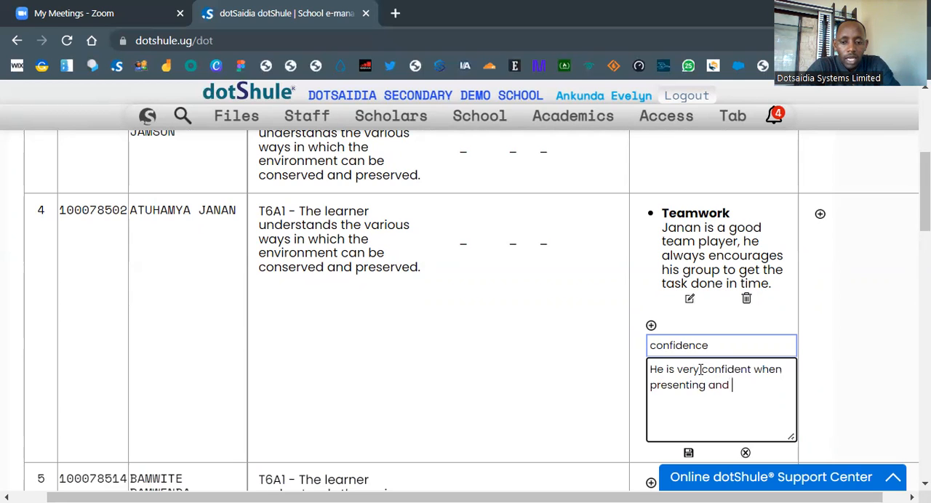
{"action": "type", "text": "...."}
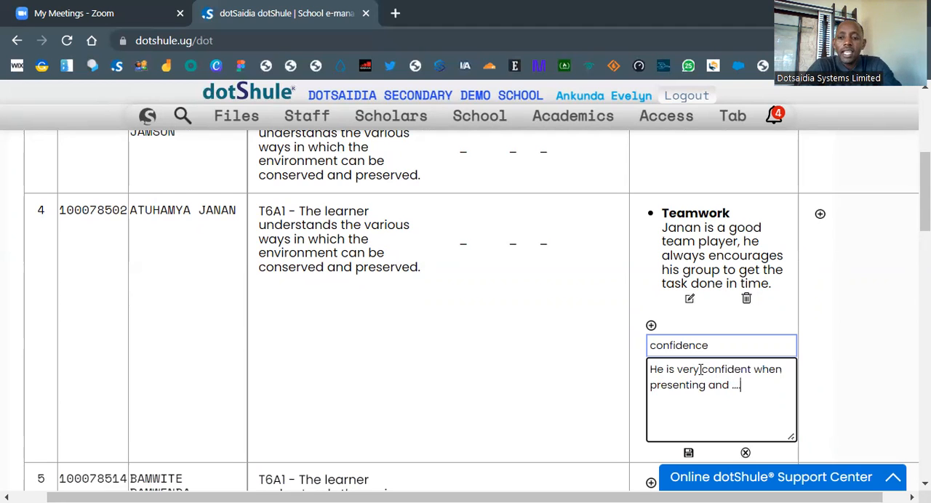
{"action": "left_click", "coordinate": [689, 454]}
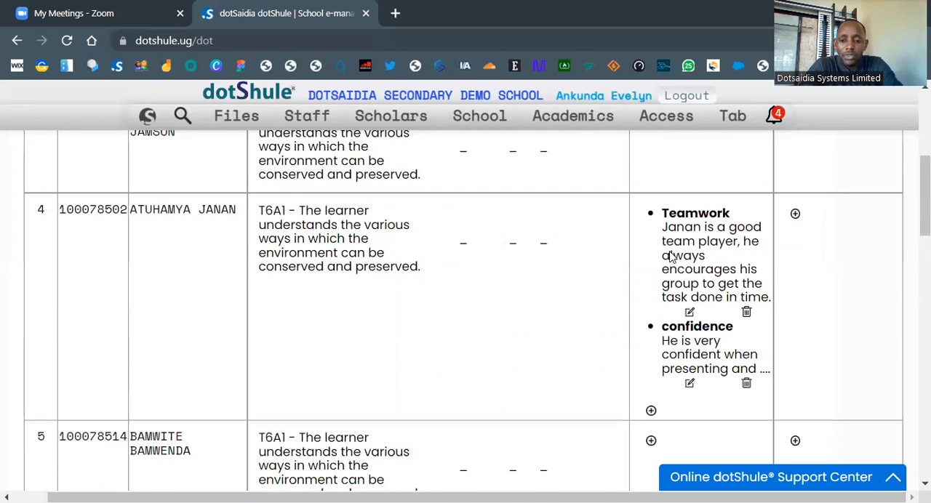
Step: Review the generic skills and general remarks columns across all learners in the S.1A Geography comments sheet
{"action": "scroll", "coordinate": [611, 289], "scroll_direction": "down", "scroll_amount": 1}
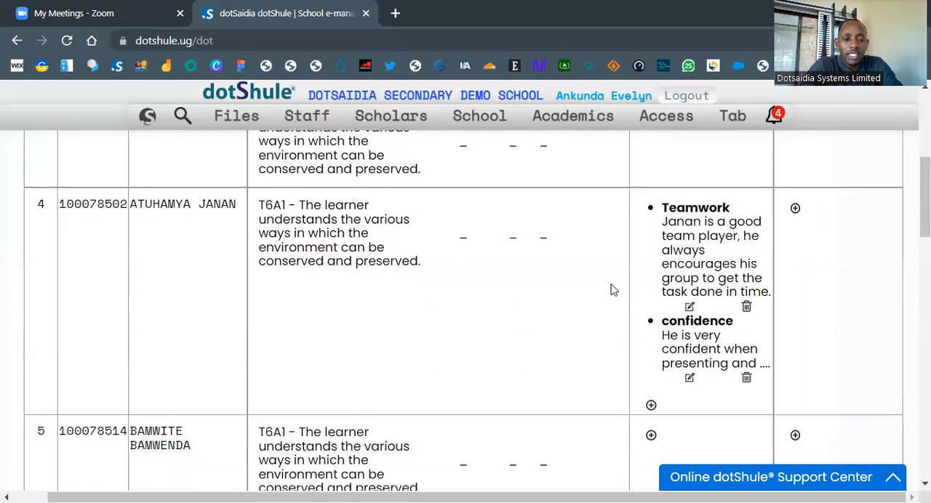
{"action": "scroll", "coordinate": [611, 289], "scroll_direction": "down", "scroll_amount": 4}
{"action": "scroll", "coordinate": [613, 291], "scroll_direction": "up", "scroll_amount": 4}
{"action": "scroll", "coordinate": [613, 291], "scroll_direction": "down", "scroll_amount": 1}
{"action": "scroll", "coordinate": [855, 327], "scroll_direction": "up", "scroll_amount": 3}
{"action": "scroll", "coordinate": [839, 246], "scroll_direction": "up", "scroll_amount": 1}
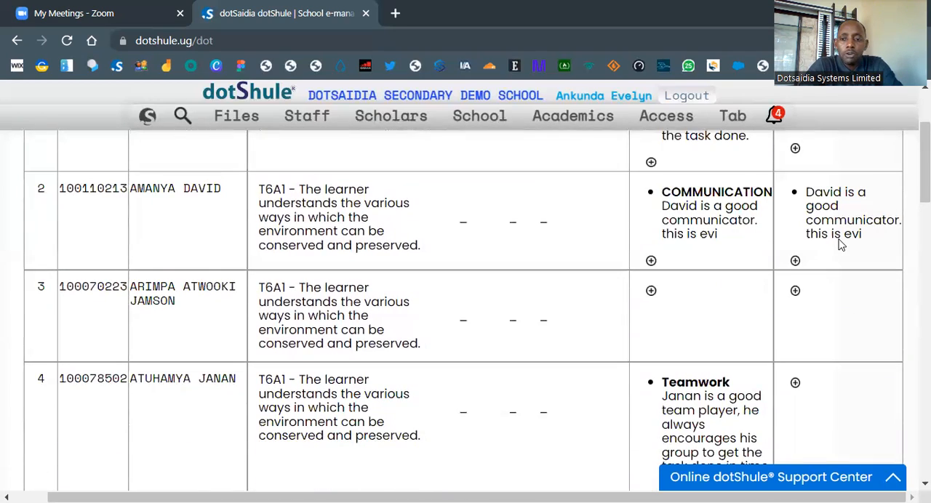
{"action": "scroll", "coordinate": [838, 185], "scroll_direction": "up", "scroll_amount": 2}
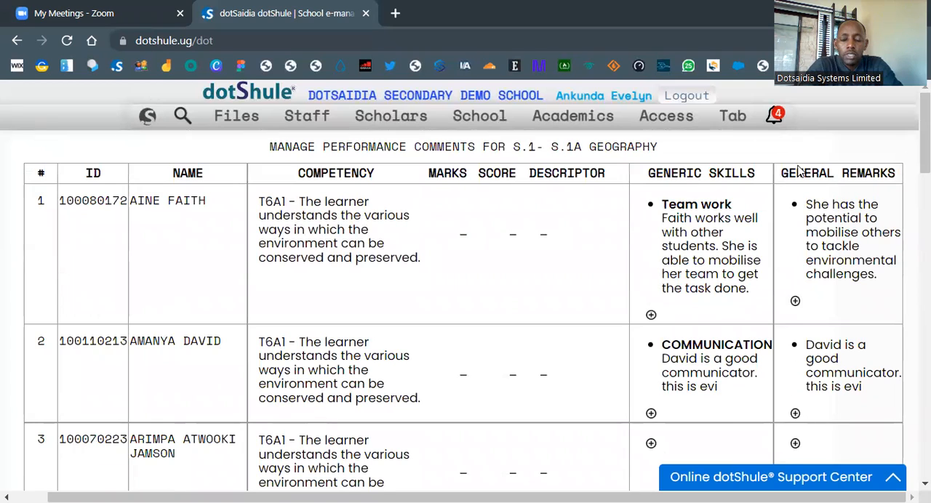
{"action": "scroll", "coordinate": [806, 256], "scroll_direction": "down", "scroll_amount": 15}
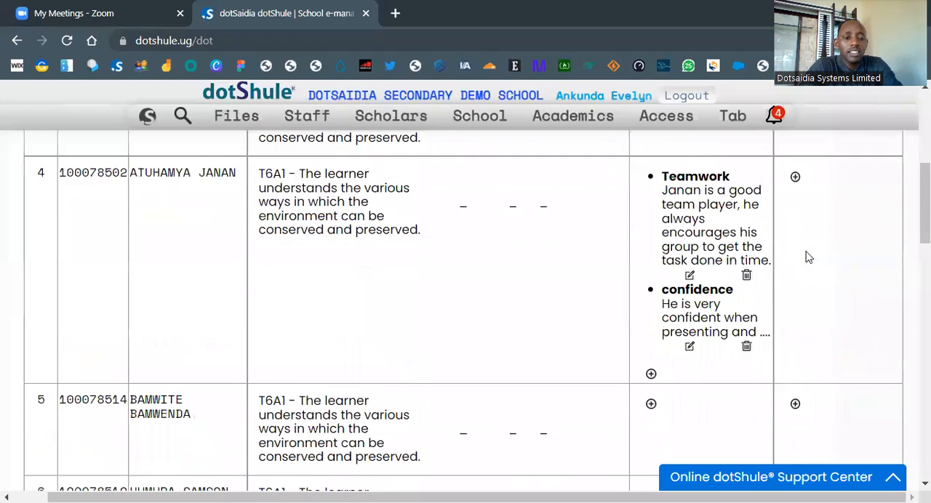
{"action": "scroll", "coordinate": [805, 256], "scroll_direction": "down", "scroll_amount": 2}
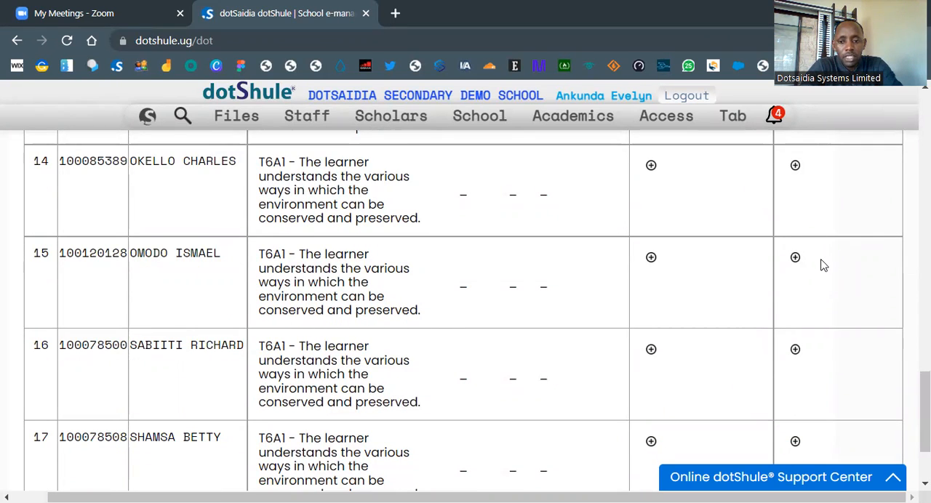
{"action": "scroll", "coordinate": [805, 293], "scroll_direction": "down", "scroll_amount": 2}
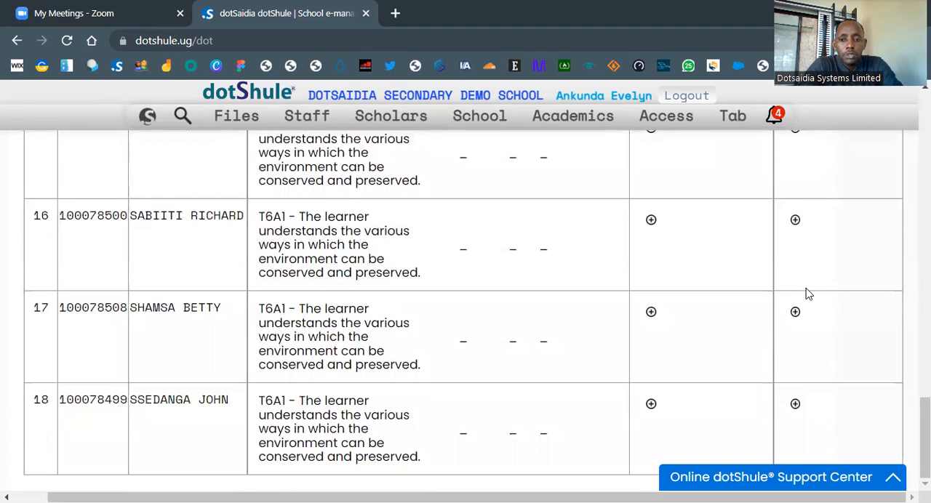
{"action": "scroll", "coordinate": [806, 293], "scroll_direction": "up", "scroll_amount": 2}
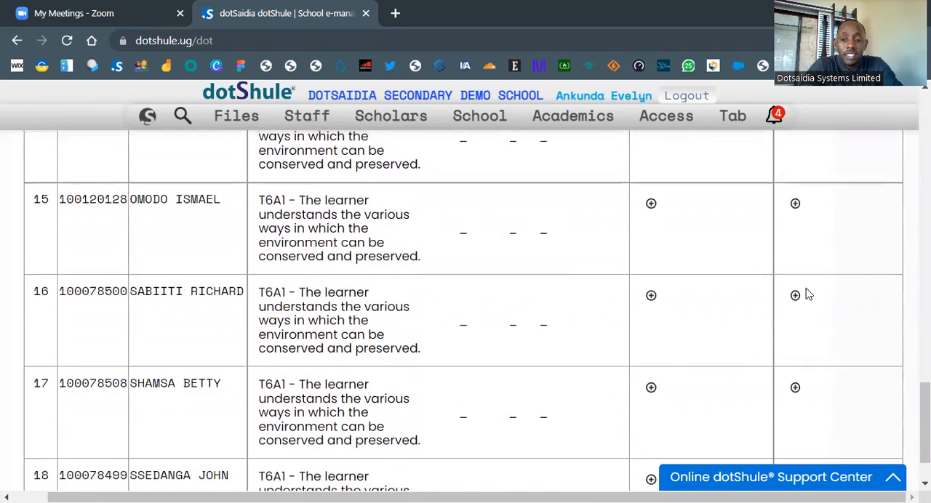
{"action": "scroll", "coordinate": [805, 293], "scroll_direction": "up", "scroll_amount": 2}
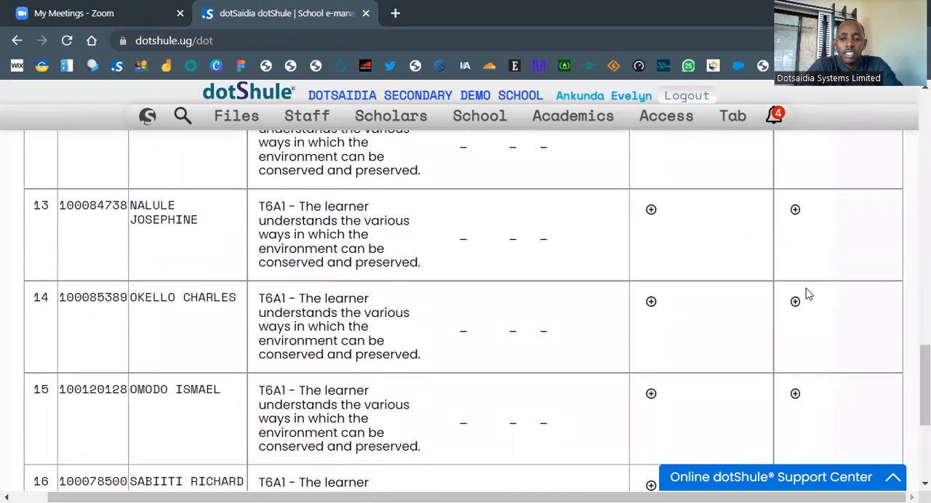
{"action": "scroll", "coordinate": [805, 293], "scroll_direction": "up", "scroll_amount": 15}
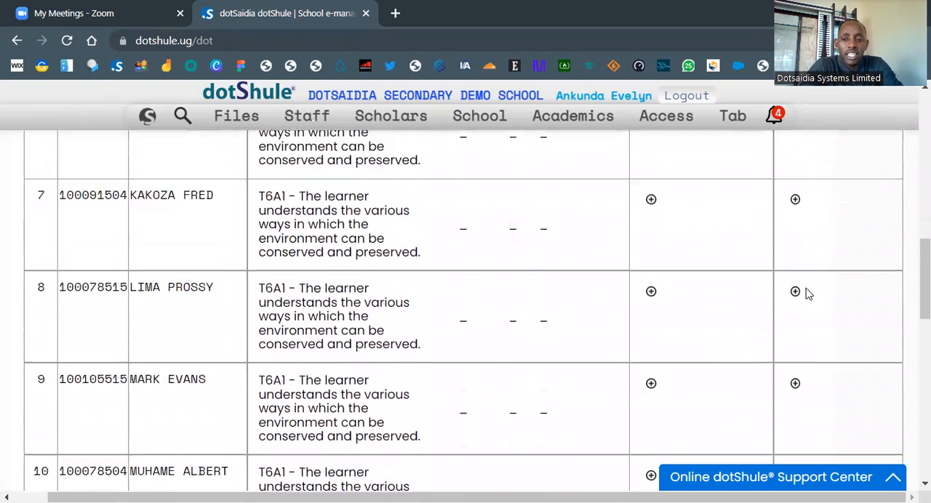
Step: Start a generic skills entry for the learner in row 15 with the skill "Leadership"
{"action": "scroll", "coordinate": [806, 293], "scroll_direction": "down", "scroll_amount": 6}
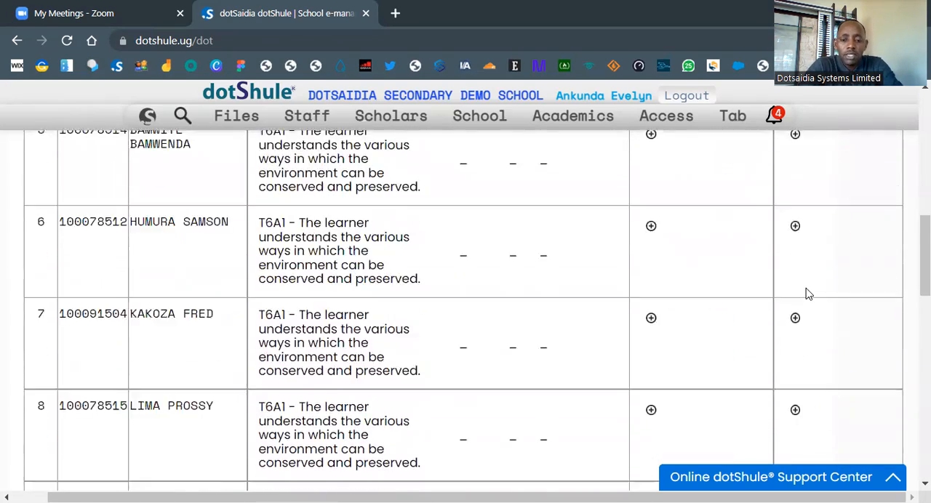
{"action": "scroll", "coordinate": [806, 293], "scroll_direction": "down", "scroll_amount": 6}
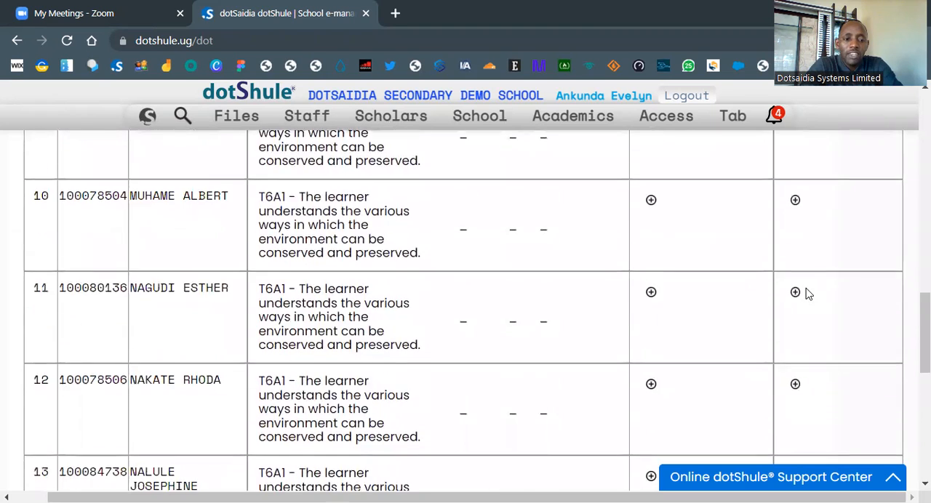
{"action": "scroll", "coordinate": [806, 293], "scroll_direction": "down", "scroll_amount": 2}
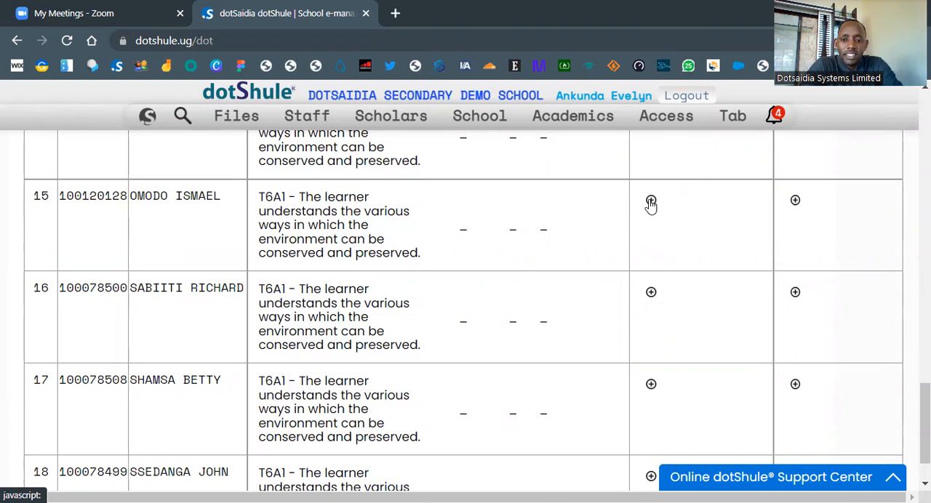
{"action": "left_click", "coordinate": [651, 201]}
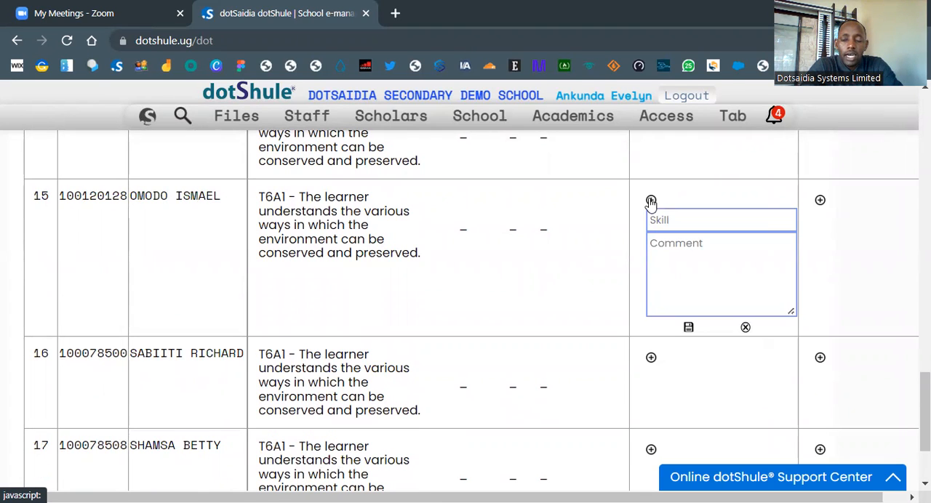
{"action": "left_click", "coordinate": [662, 215]}
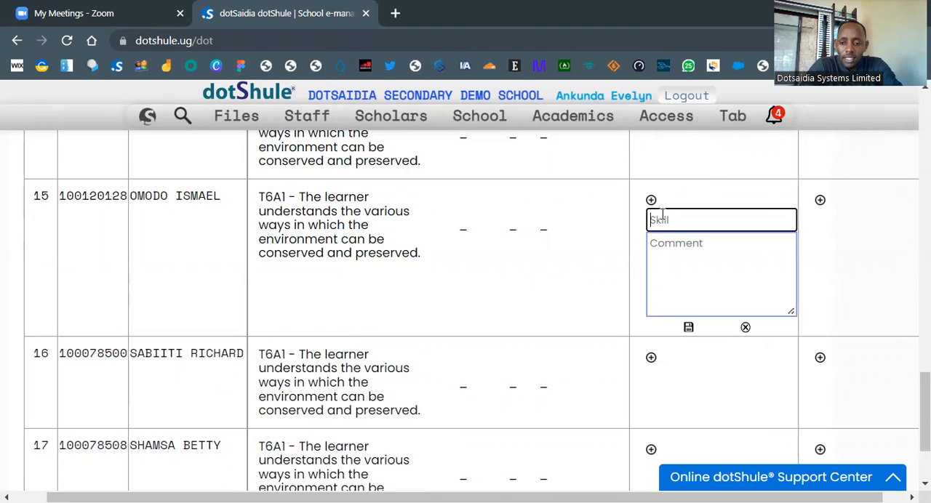
{"action": "type", "text": "L"}
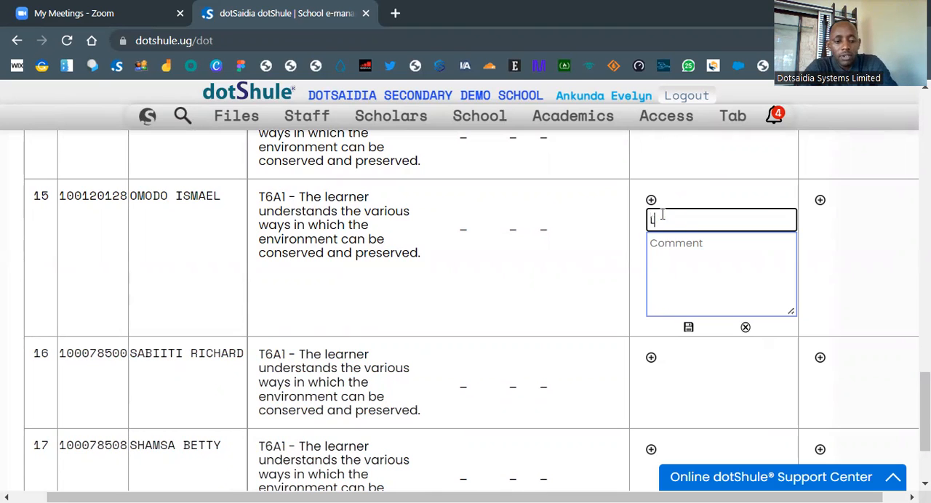
{"action": "type", "text": "eader ship"}
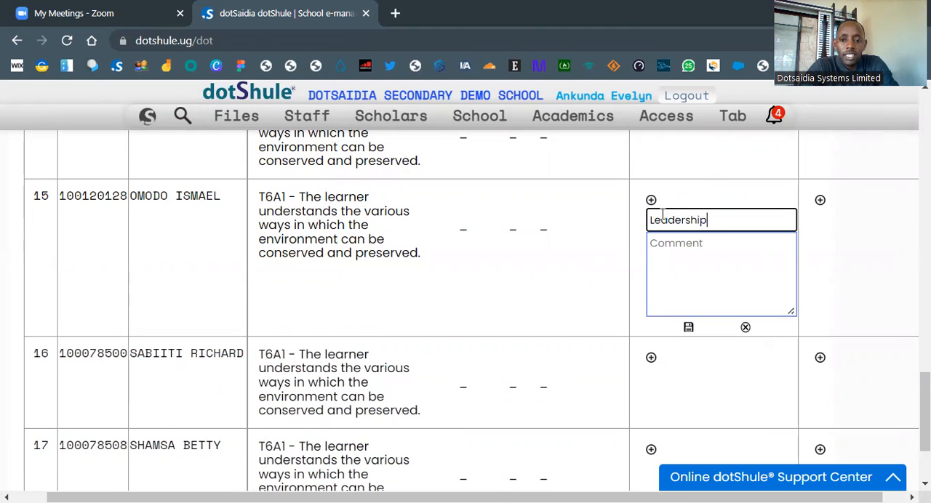
Step: Enter and save the comment "He is a good leader always ready to take up responsibilities." for the row 15 learner's Leadership skill
{"action": "left_click", "coordinate": [673, 259]}
{"action": "type", "text": "He"}
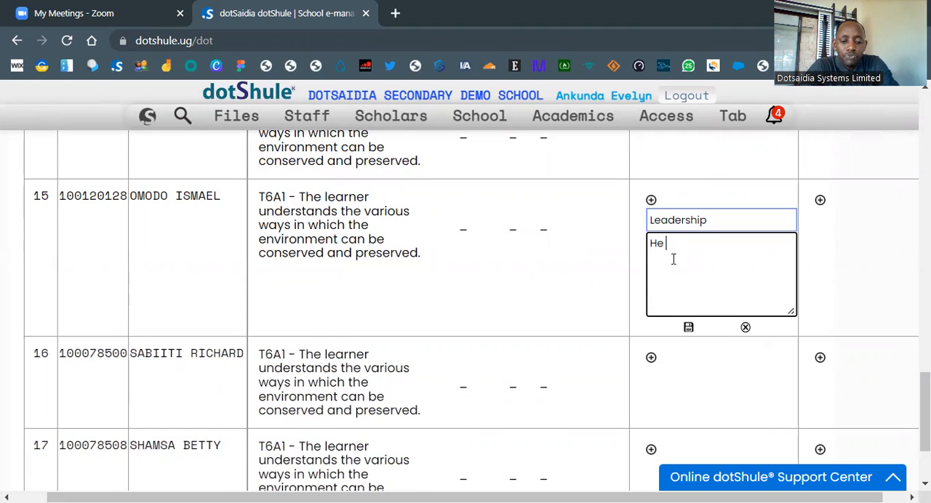
{"action": "type", "text": "a"}
{"action": "key", "text": "BackSpace"}
{"action": "type", "text": "is a goo"}
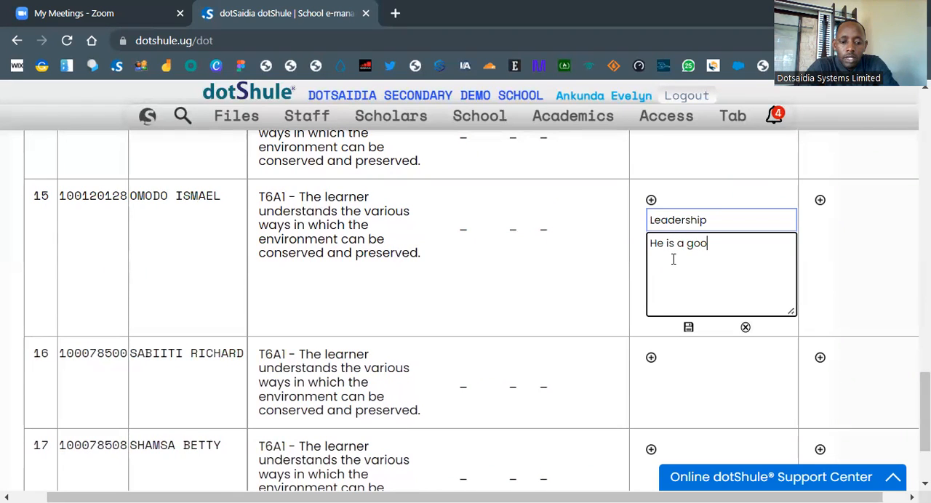
{"action": "type", "text": "d leader "}
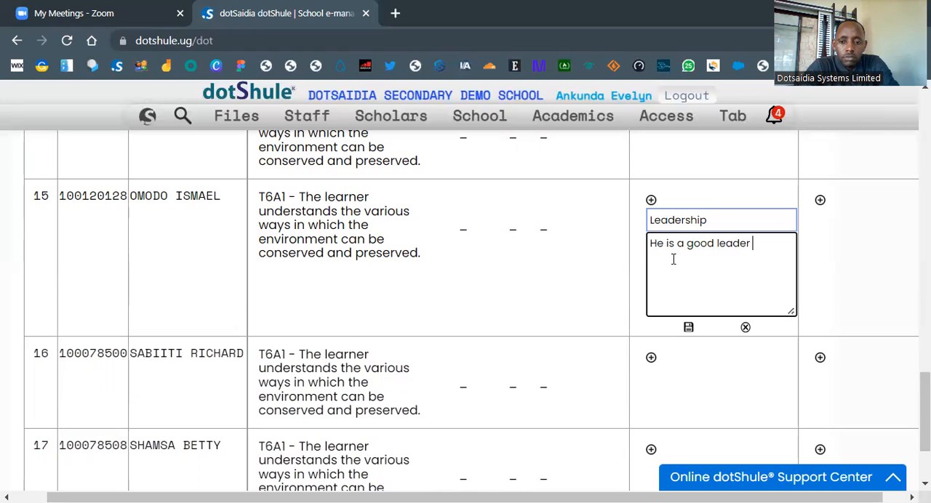
{"action": "type", "text": "and a"}
{"action": "key", "text": "BackSpace"}
{"action": "key", "text": "BackSpace"}
{"action": "key", "text": "BackSpace"}
{"action": "key", "text": "BackSpace"}
{"action": "type", "text": "l"}
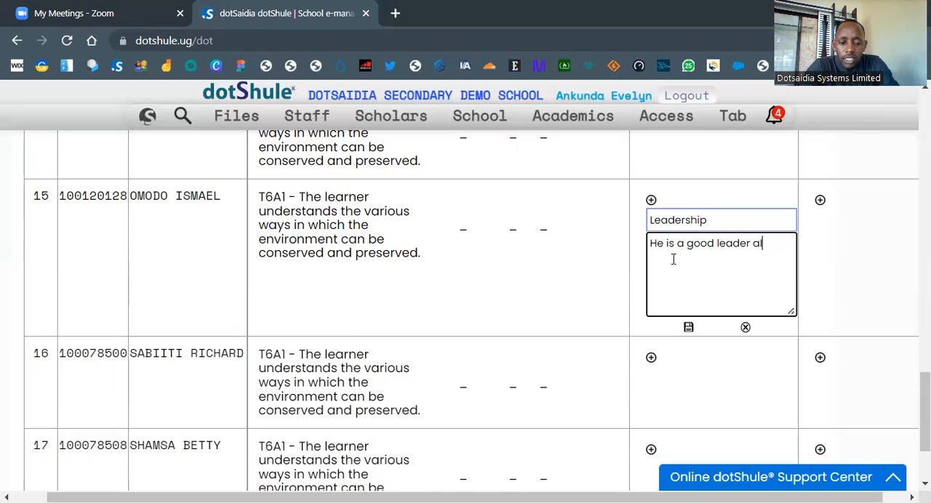
{"action": "type", "text": "ways ready to take u"}
{"action": "key", "text": "BackSpace"}
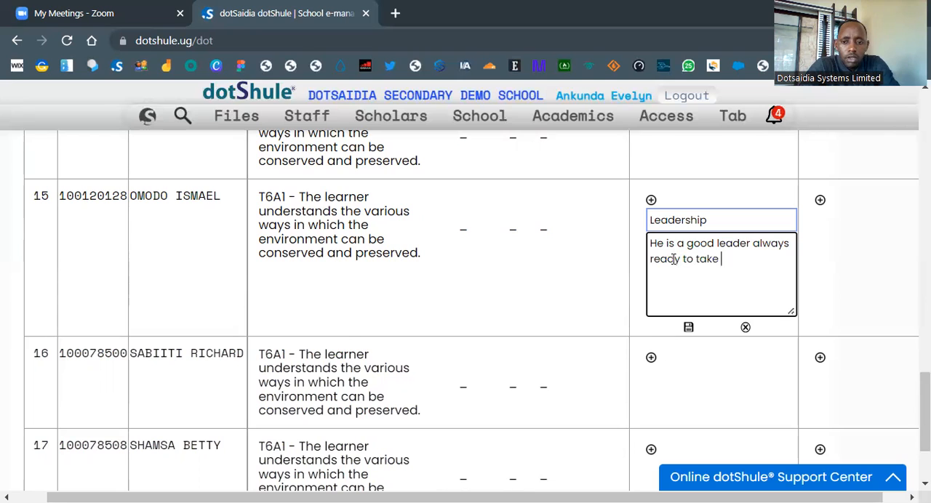
{"action": "type", "text": "up reso"}
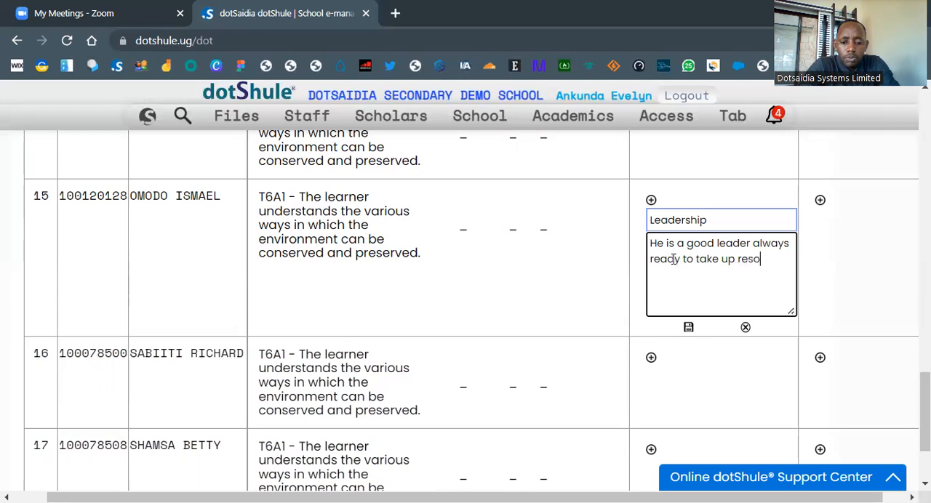
{"action": "key", "text": "BackSpace"}
{"action": "type", "text": "ponsi"}
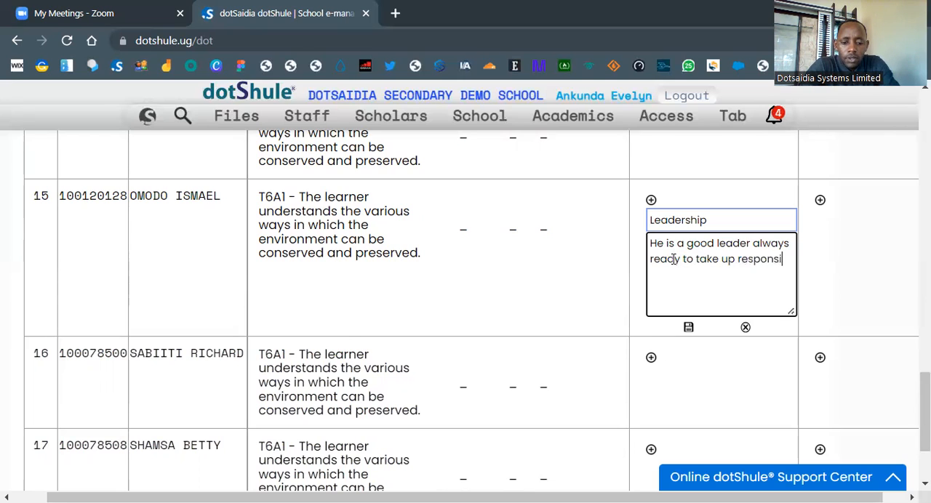
{"action": "type", "text": "bilities."}
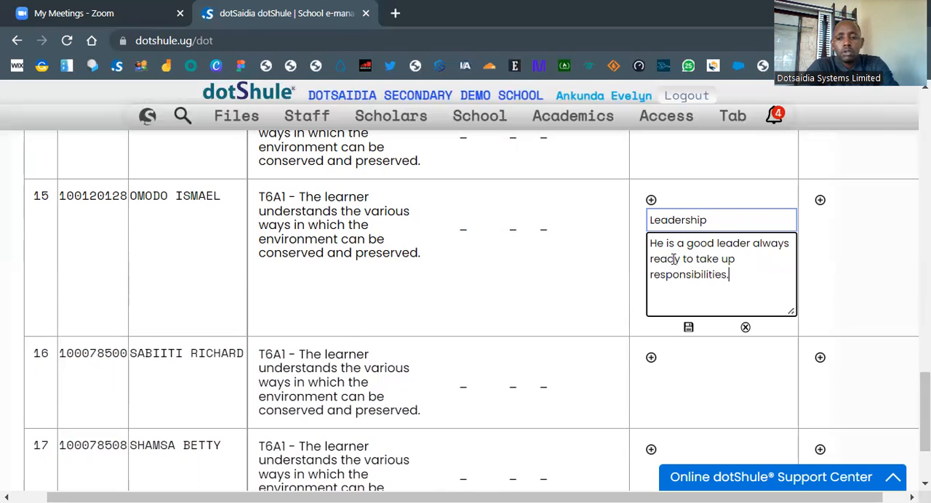
{"action": "left_click", "coordinate": [688, 329]}
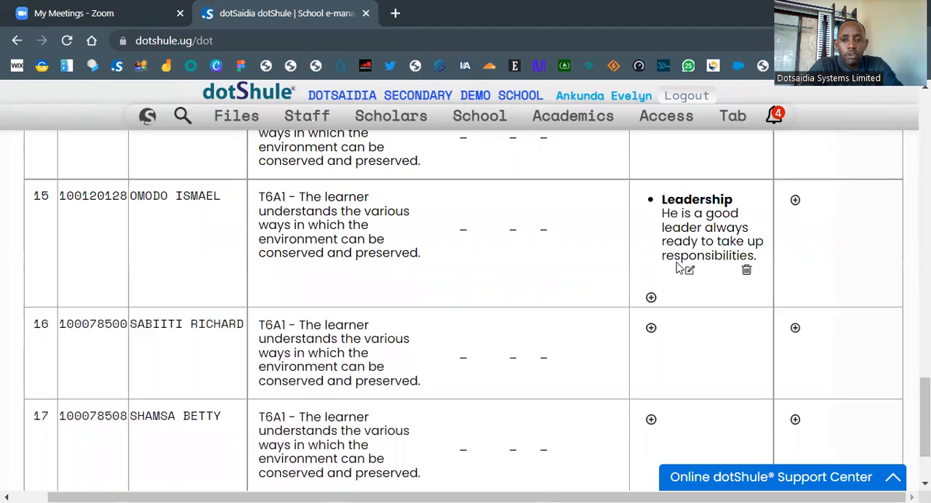
Step: Start a general remark for the learner in row 15 with the learner's first name followed by "is very participative"
{"action": "left_click", "coordinate": [794, 202]}
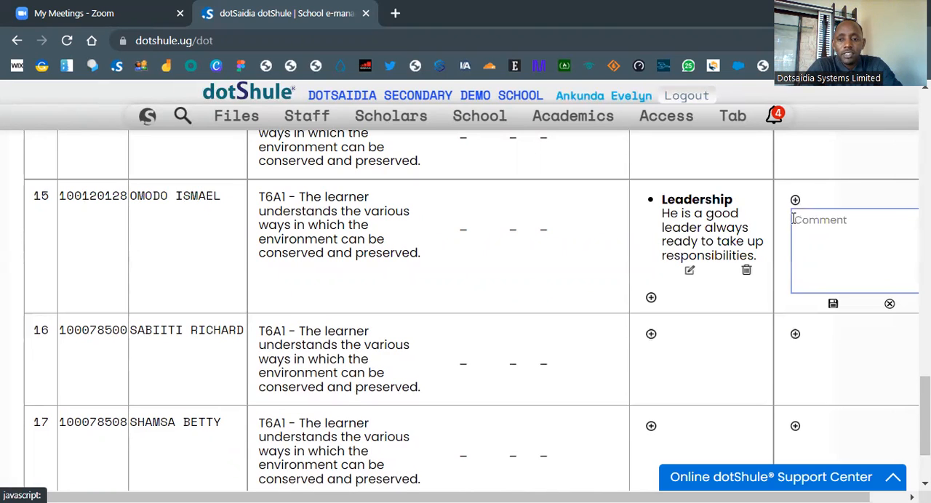
{"action": "left_click", "coordinate": [797, 227]}
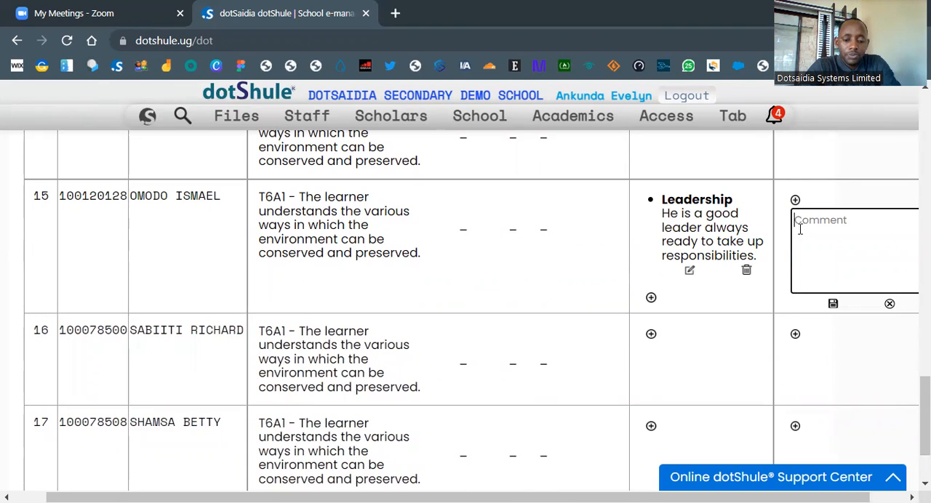
{"action": "type", "text": "Ismael is able"}
{"action": "key", "text": "BackSpace"}
{"action": "key", "text": "BackSpace"}
{"action": "key", "text": "BackSpace"}
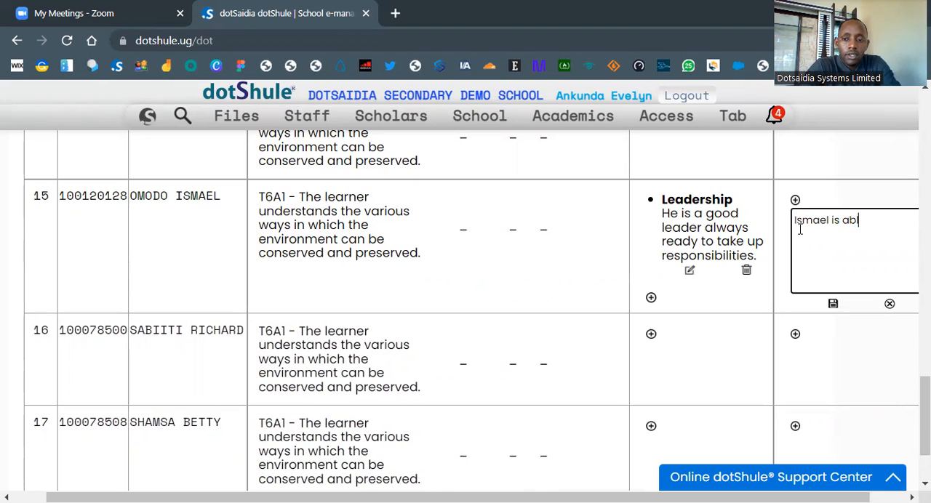
{"action": "key", "text": "BackSpace"}
{"action": "key", "text": "BackSpace"}
{"action": "type", "text": "very"}
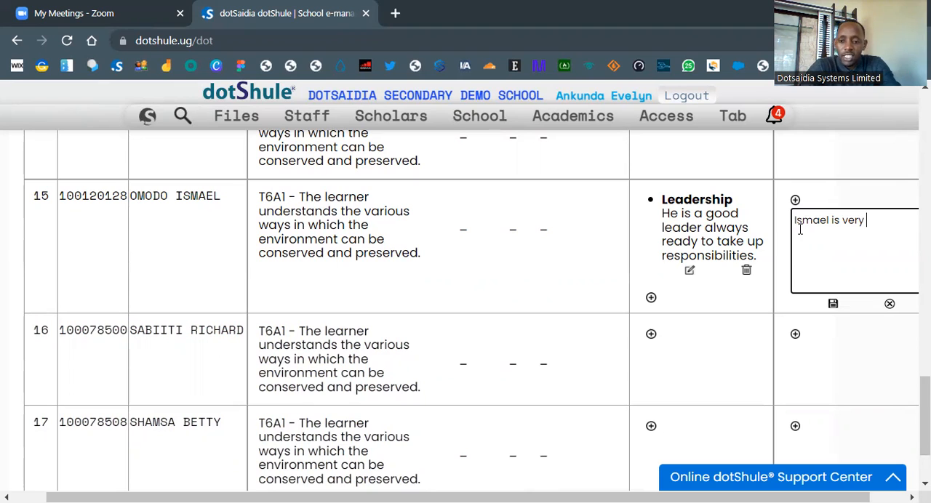
{"action": "type", "text": "participativ"}
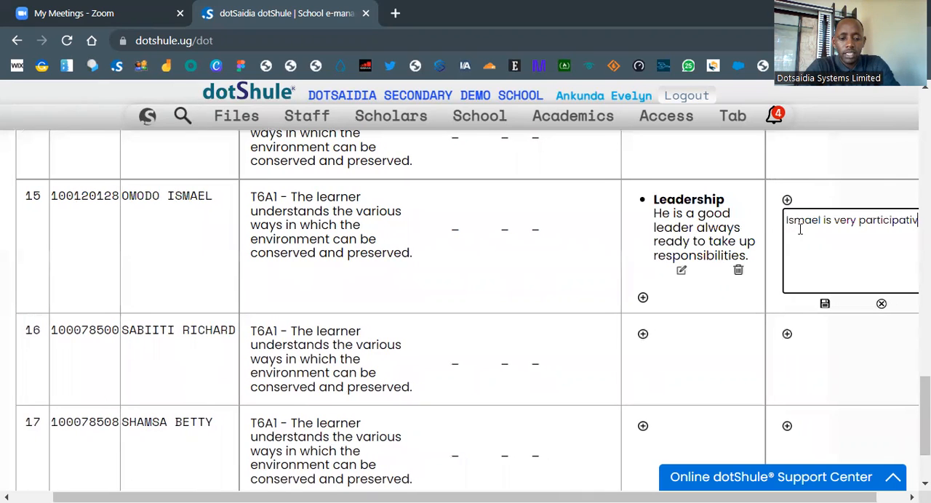
{"action": "type", "text": "e, he "}
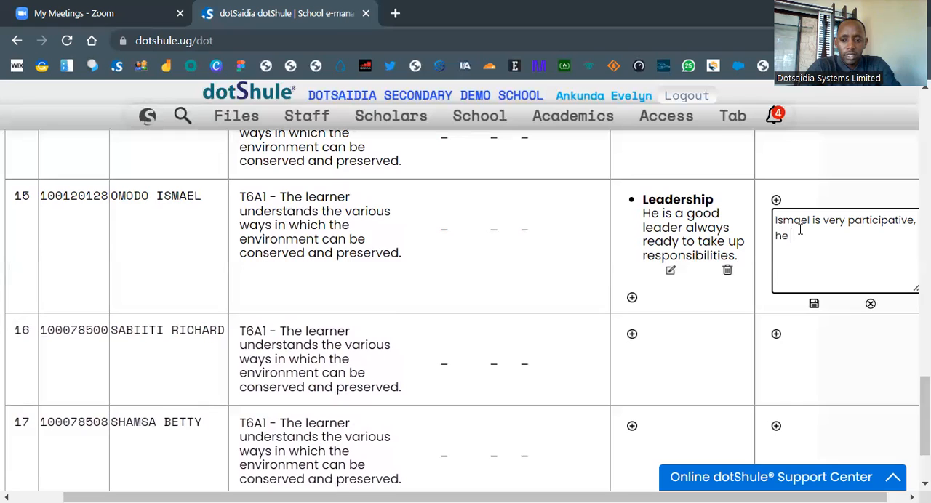
{"action": "type", "text": "was a"}
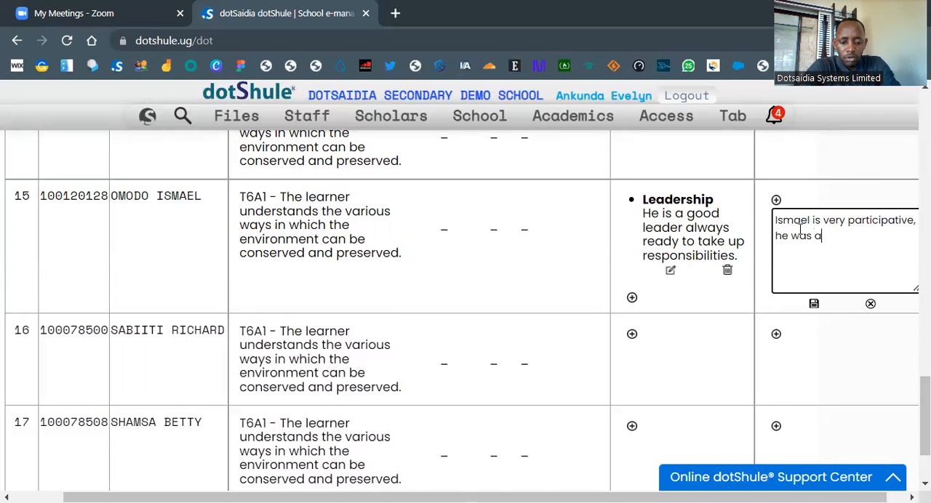
{"action": "type", "text": "ble to"}
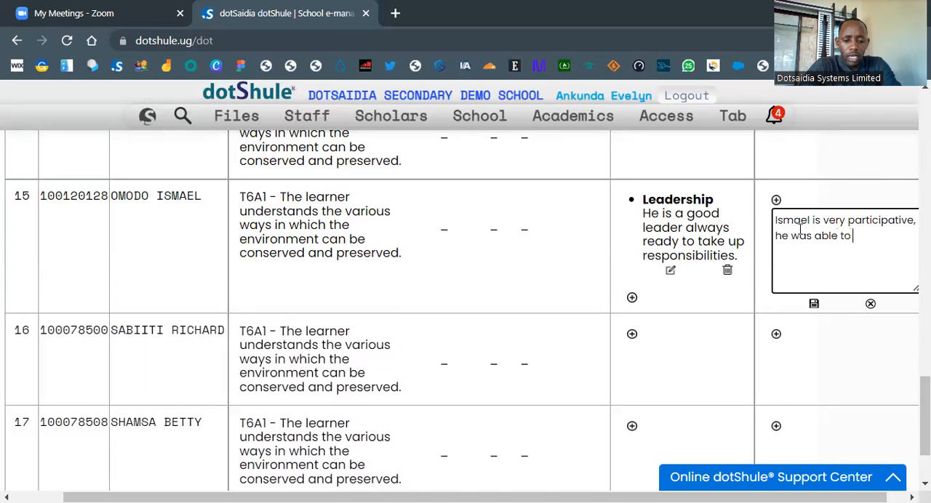
{"action": "type", "text": " identif"}
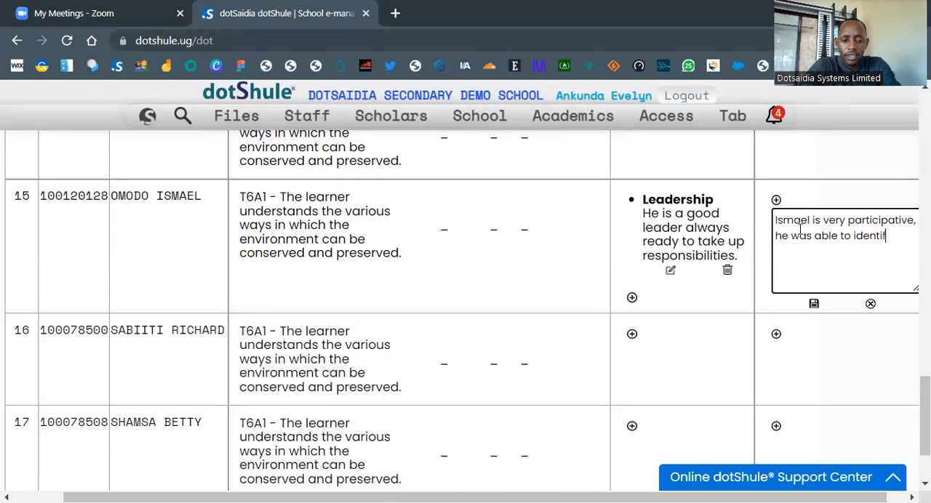
{"action": "type", "text": "y "}
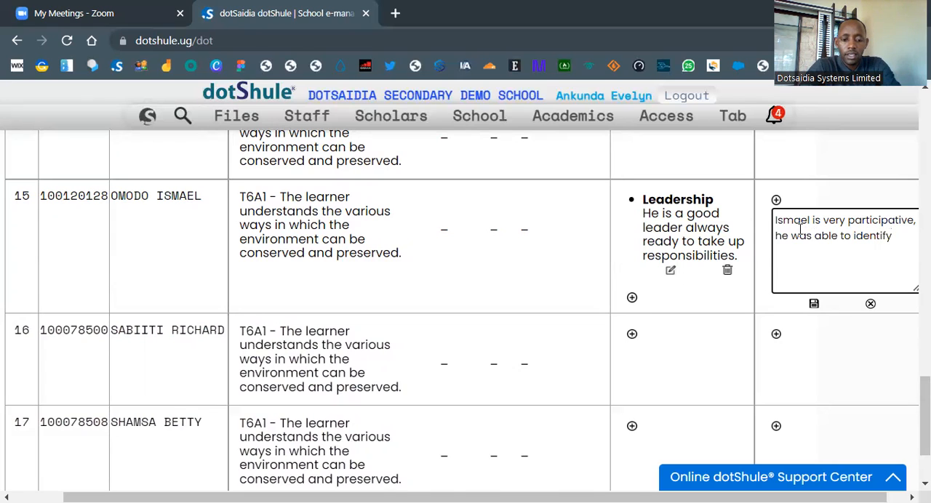
{"action": "type", "text": "s"}
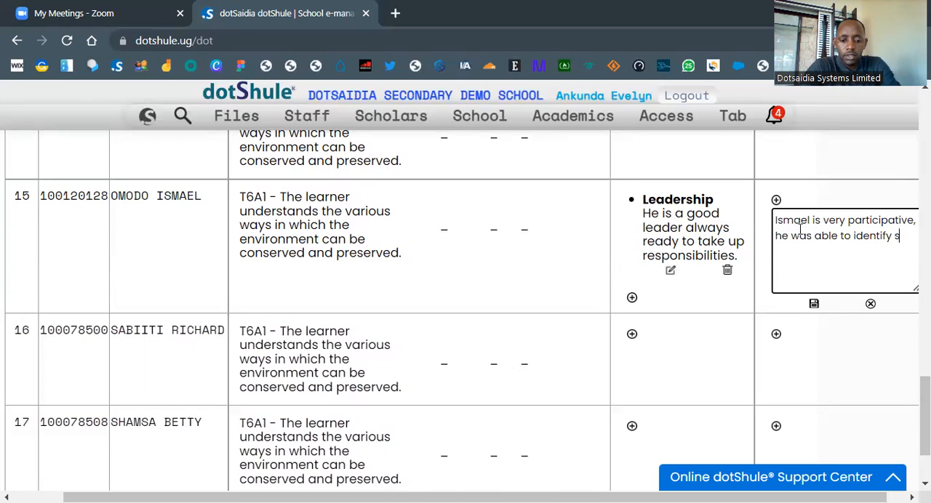
{"action": "type", "text": "ome uniqu"}
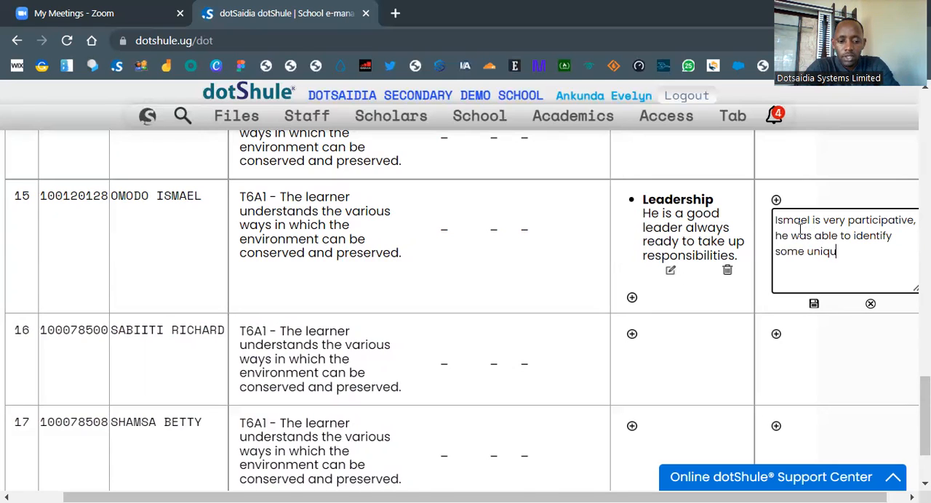
{"action": "type", "text": "e ways"}
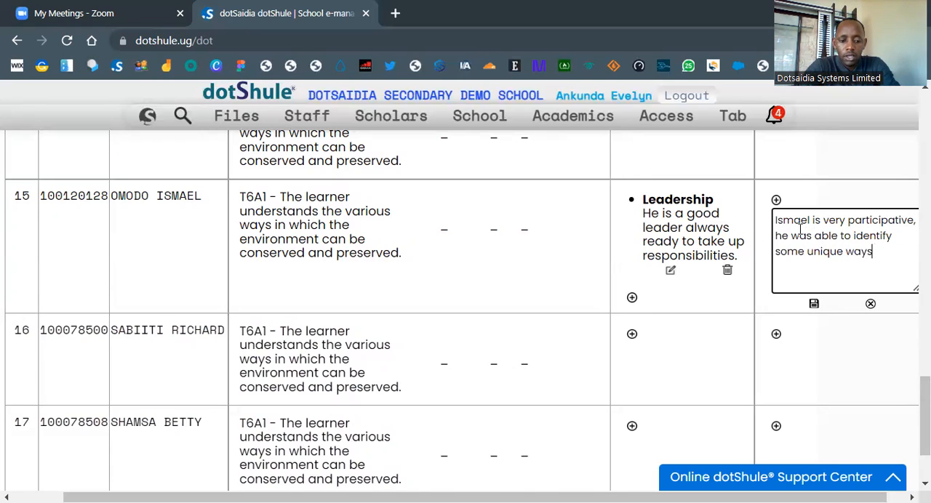
{"action": "type", "text": " of pre"}
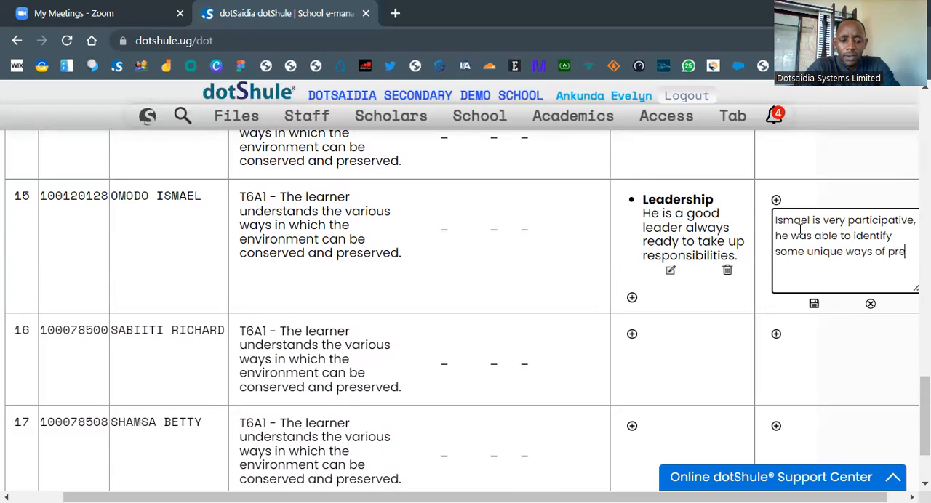
{"action": "type", "text": "serving environmne"}
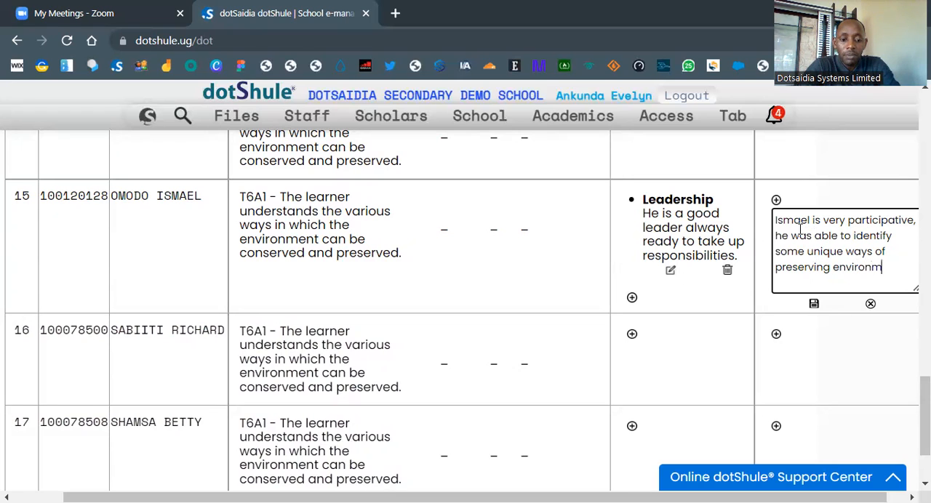
Step: Continue the row 15 general remark with ", he was able to identify some unique ways of preserving environment"
{"action": "key", "text": "BackSpace"}
{"action": "key", "text": "BackSpace"}
{"action": "type", "text": "ent"}
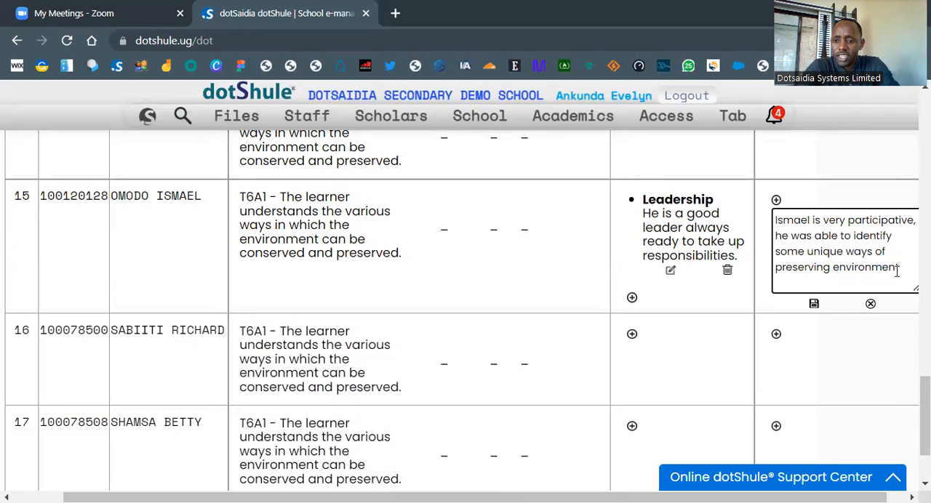
Step: Insert "the" before "environment" in the row 15 general remark, end it with a full stop and save it
{"action": "left_click", "coordinate": [833, 266]}
{"action": "type", "text": "the"}
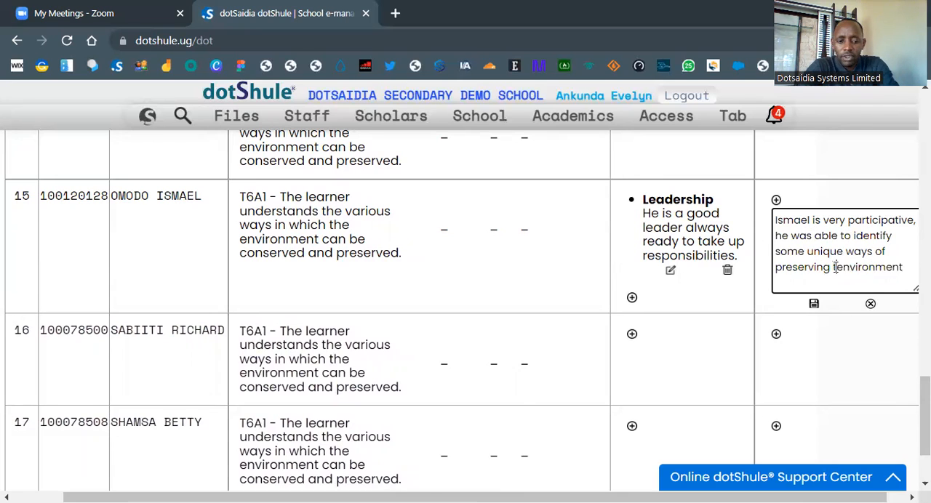
{"action": "key", "text": "End"}
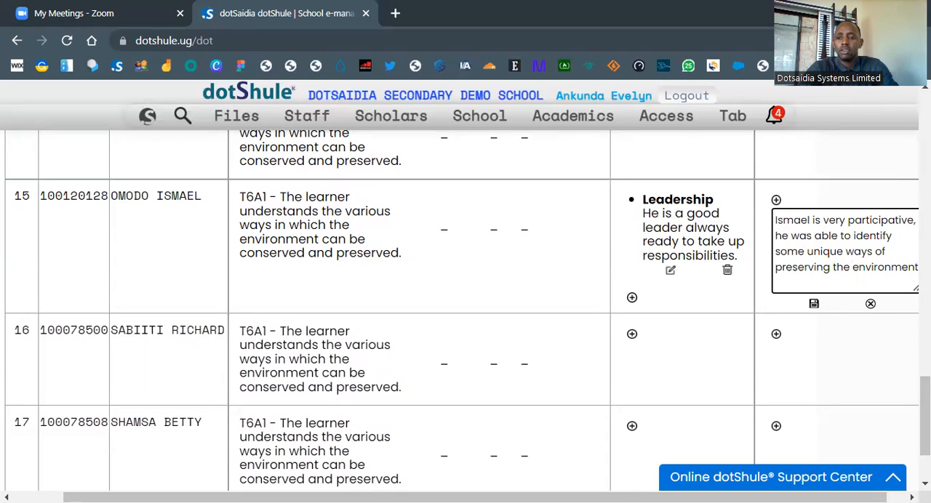
{"action": "type", "text": ". "}
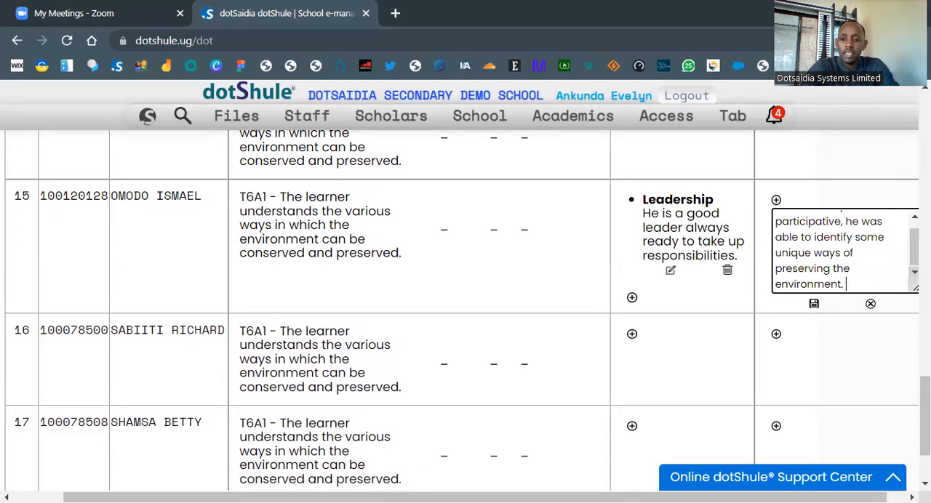
{"action": "type", "text": "He"}
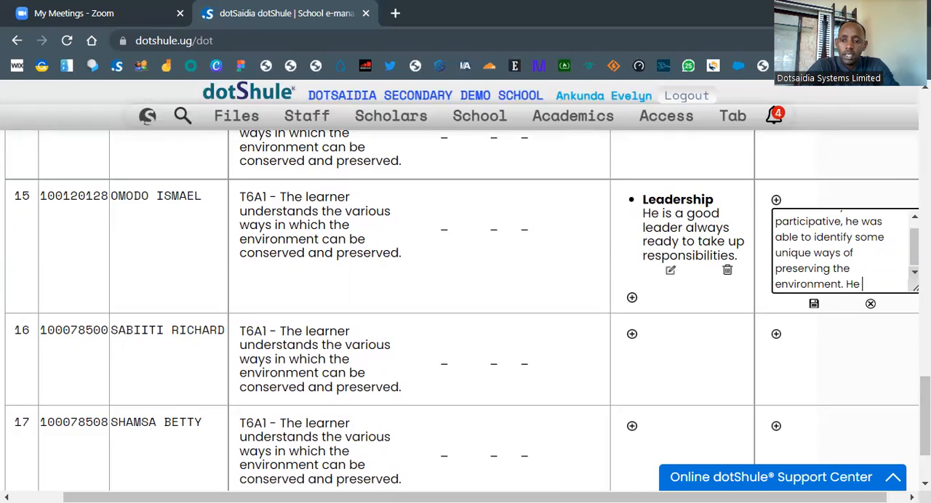
{"action": "key", "text": "BackSpace"}
{"action": "key", "text": "BackSpace"}
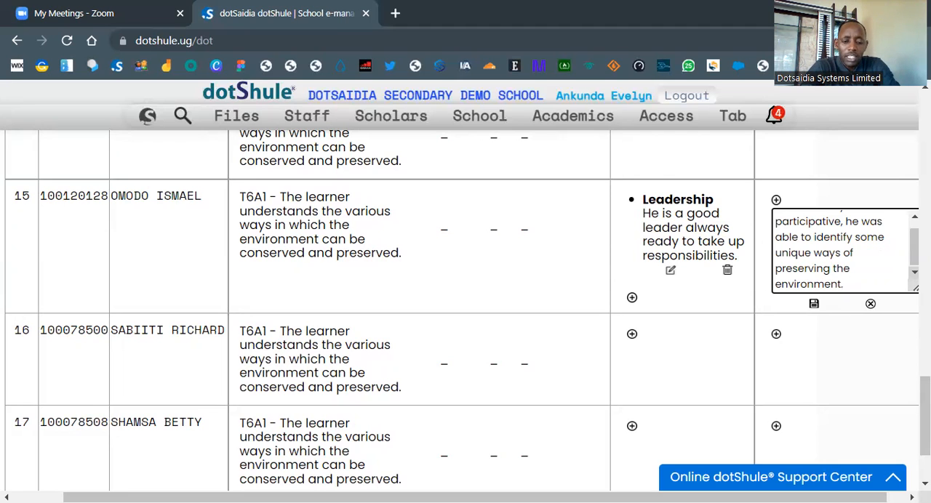
{"action": "left_click", "coordinate": [814, 305]}
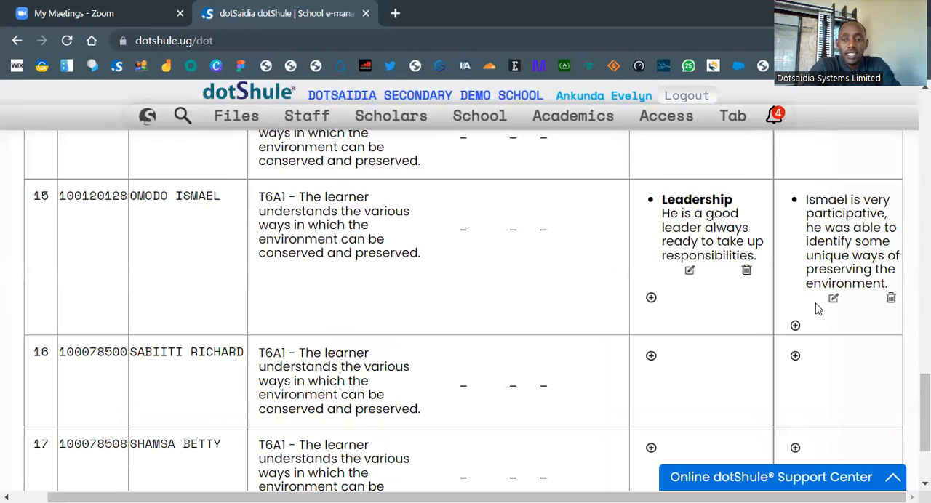
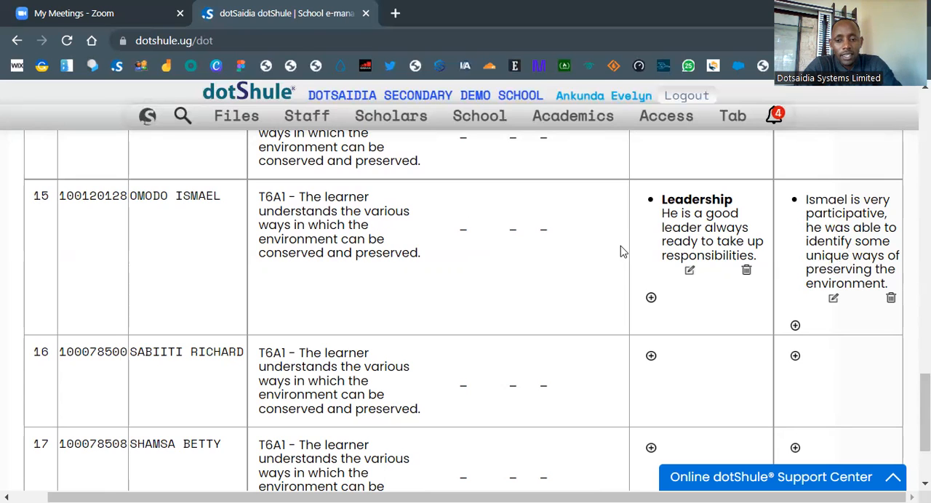
Step: Return to the dashboard and look through the available Results features
{"action": "mouse_move", "coordinate": [148, 118]}
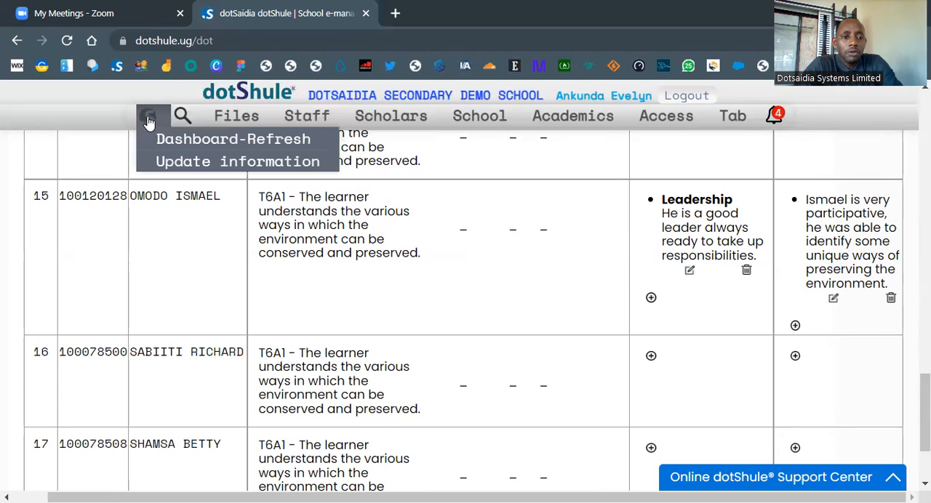
{"action": "left_click", "coordinate": [154, 140]}
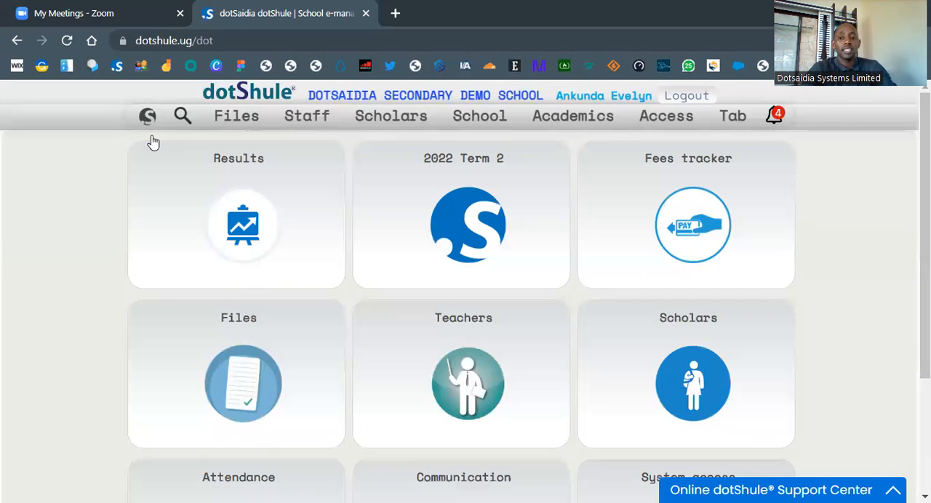
{"action": "left_click", "coordinate": [197, 185]}
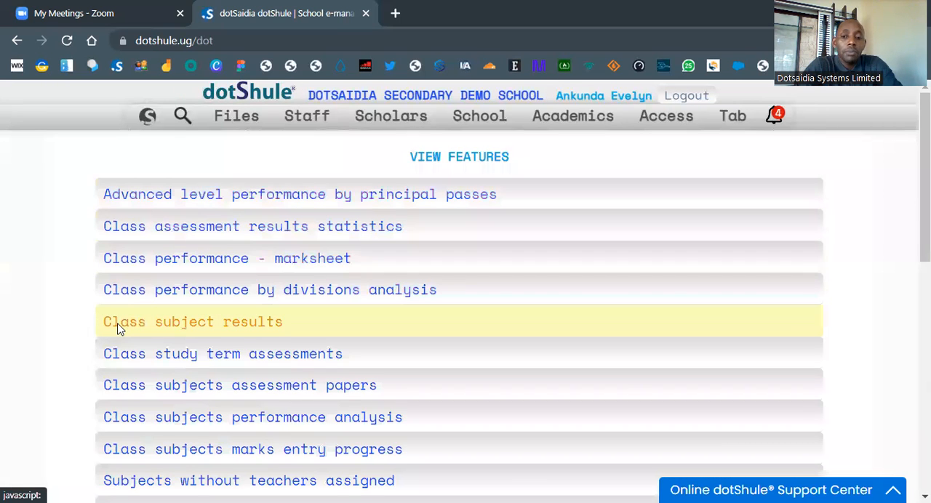
{"action": "scroll", "coordinate": [120, 328], "scroll_direction": "down", "scroll_amount": 5}
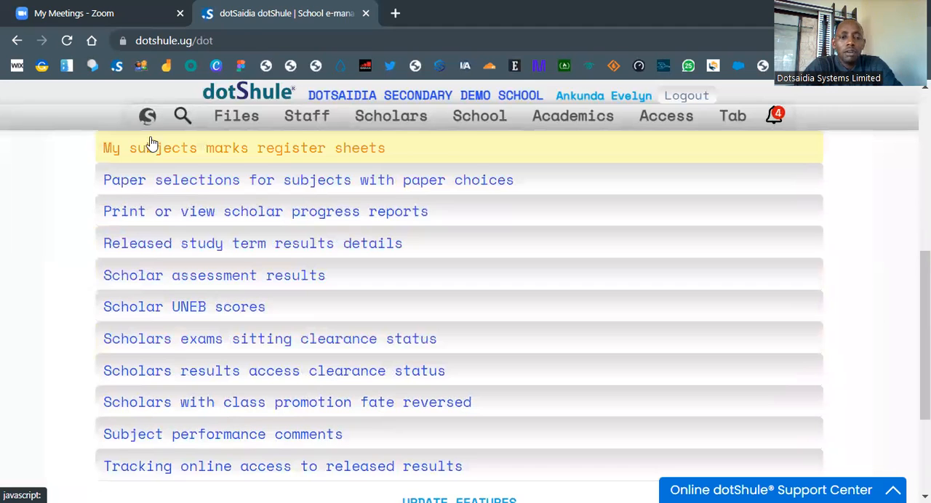
{"action": "left_click", "coordinate": [578, 123]}
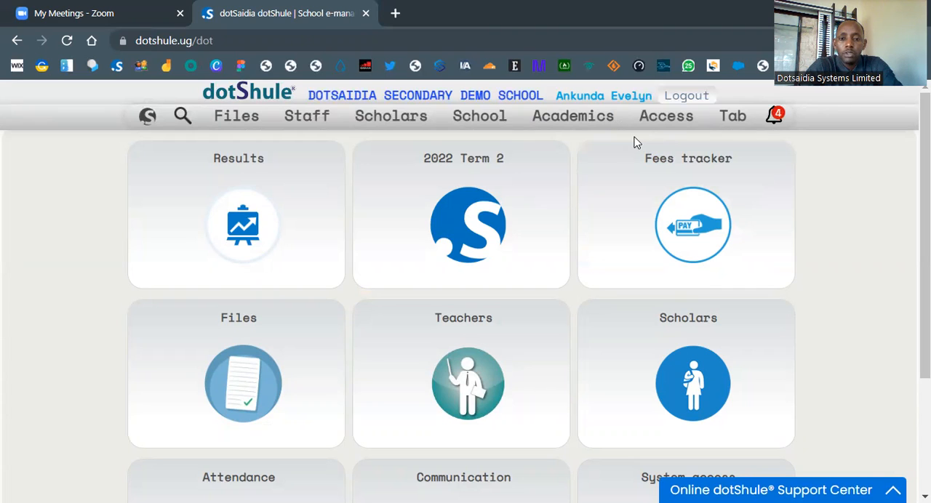
Step: Open the form for remarks on scholar cocurricular performance in the academic results features and check its class choices
{"action": "mouse_move", "coordinate": [603, 118]}
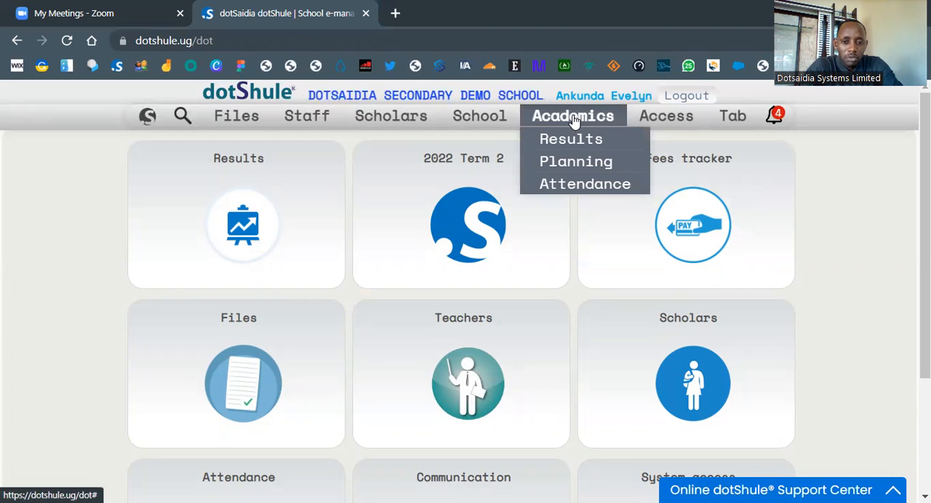
{"action": "left_click", "coordinate": [571, 136]}
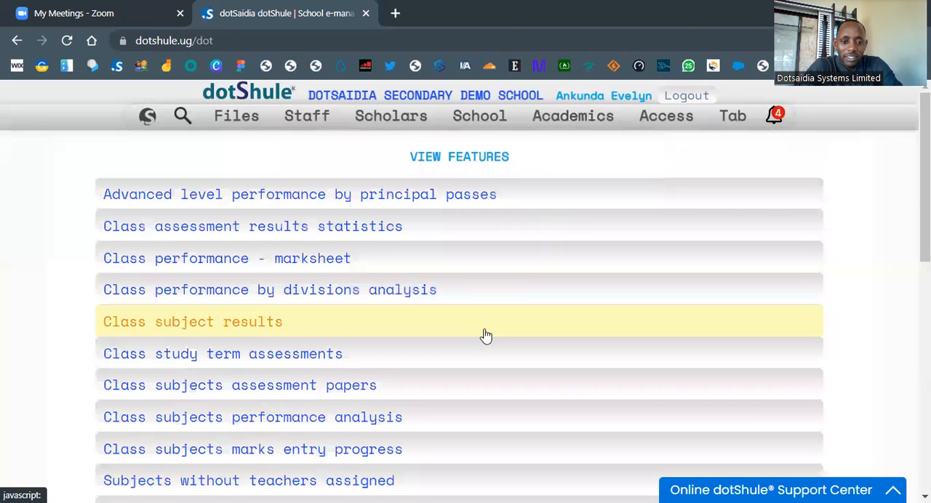
{"action": "scroll", "coordinate": [486, 336], "scroll_direction": "down", "scroll_amount": 15}
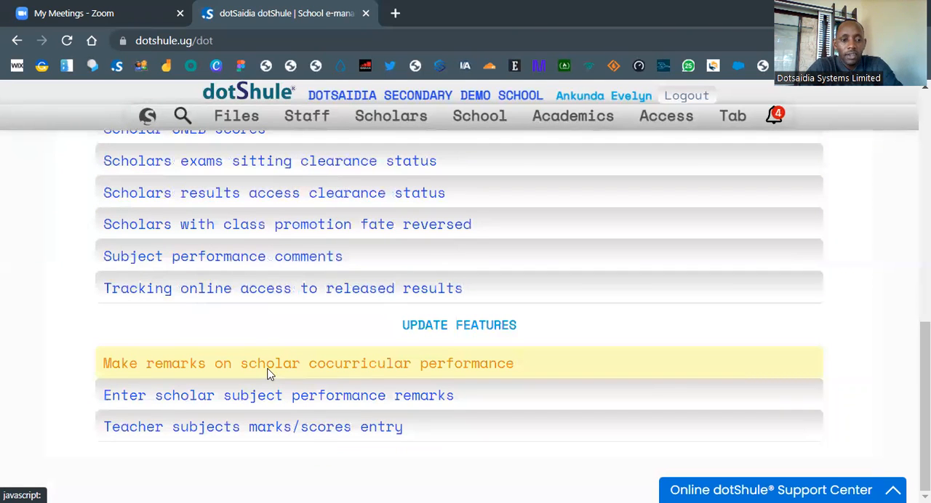
{"action": "left_click", "coordinate": [366, 378]}
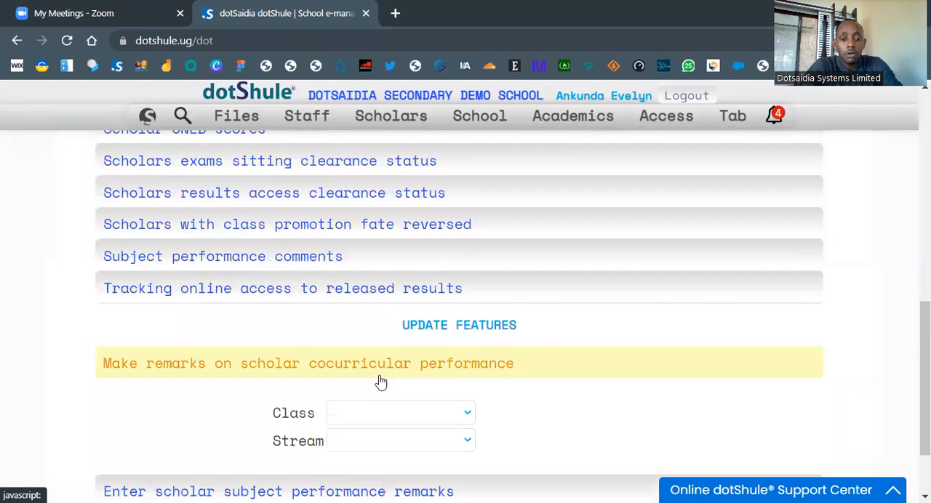
{"action": "left_click", "coordinate": [411, 414]}
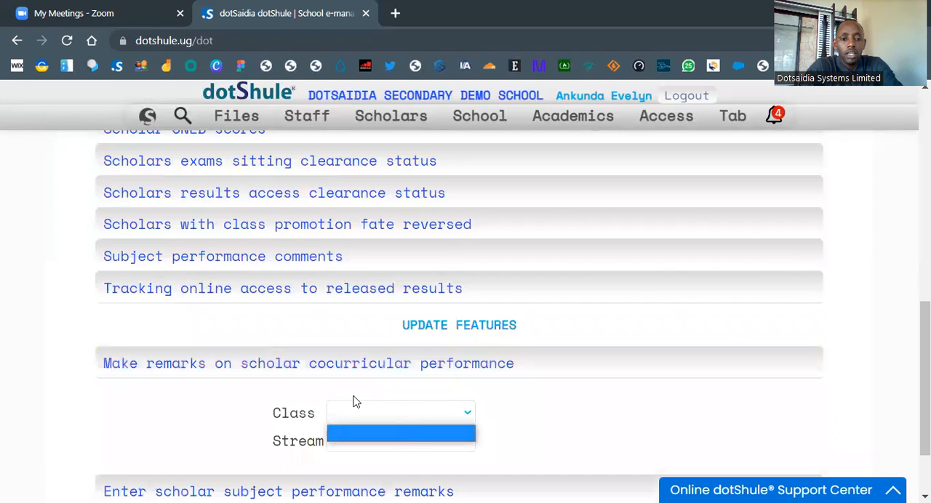
{"action": "left_click", "coordinate": [383, 432]}
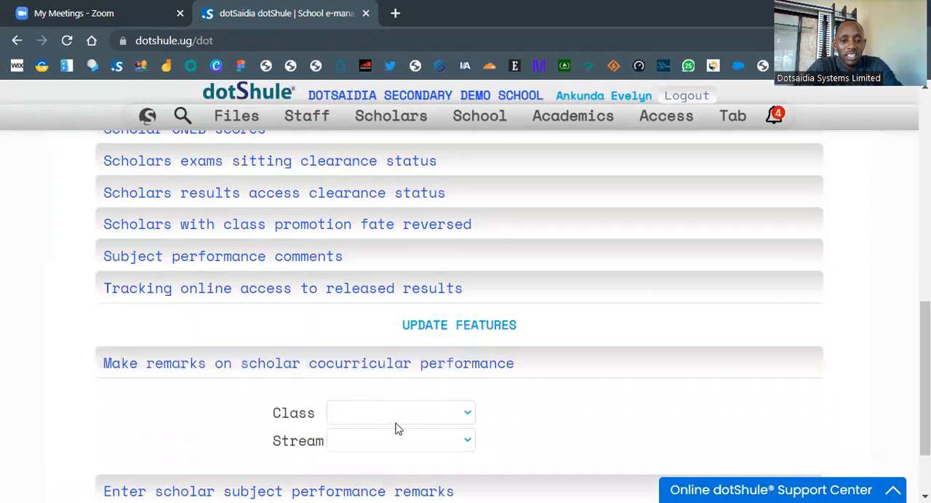
{"action": "left_click", "coordinate": [445, 417]}
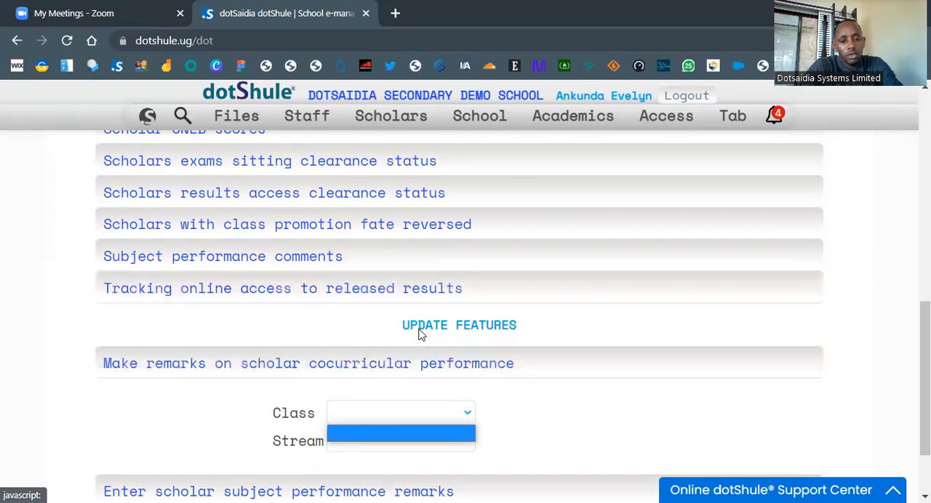
{"action": "scroll", "coordinate": [420, 333], "scroll_direction": "down", "scroll_amount": 2}
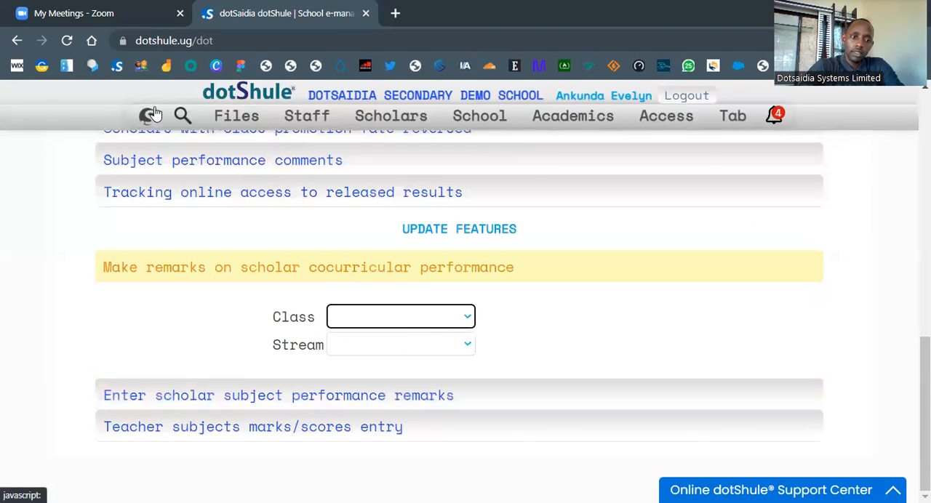
Step: Go back to the dashboard and open the teacher subjects marks/scores entry form from the results features
{"action": "mouse_move", "coordinate": [150, 117]}
{"action": "left_click", "coordinate": [160, 140]}
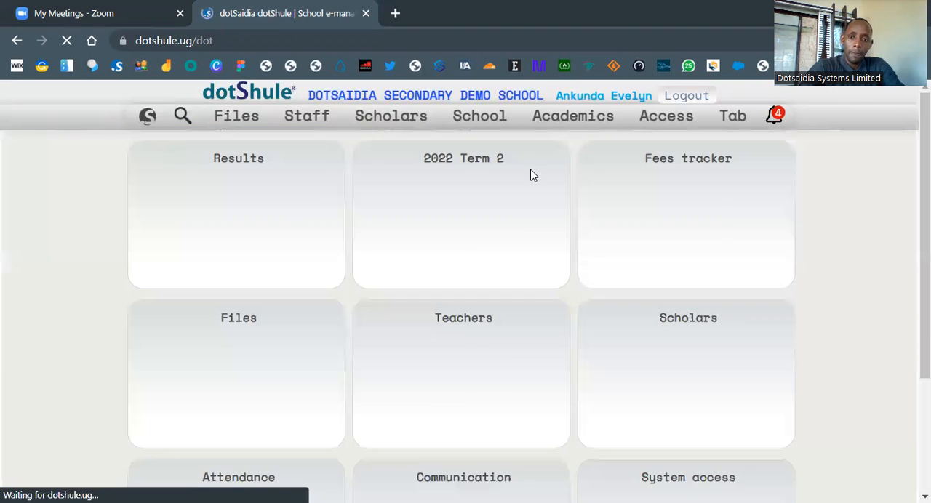
{"action": "left_click", "coordinate": [193, 266]}
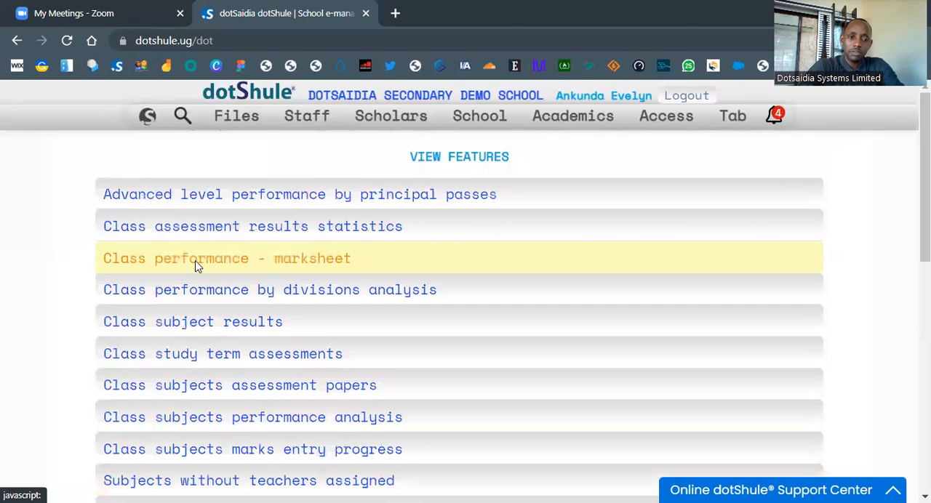
{"action": "scroll", "coordinate": [291, 436], "scroll_direction": "down", "scroll_amount": 10}
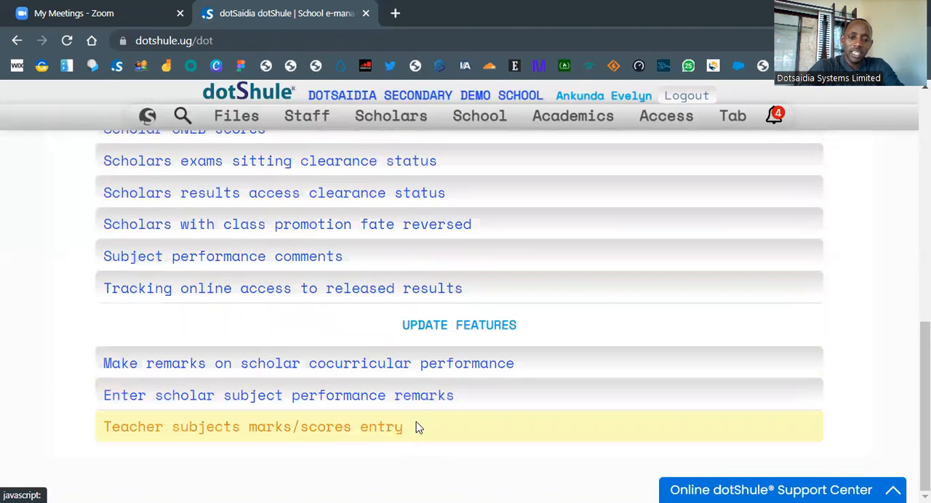
{"action": "left_click", "coordinate": [437, 425]}
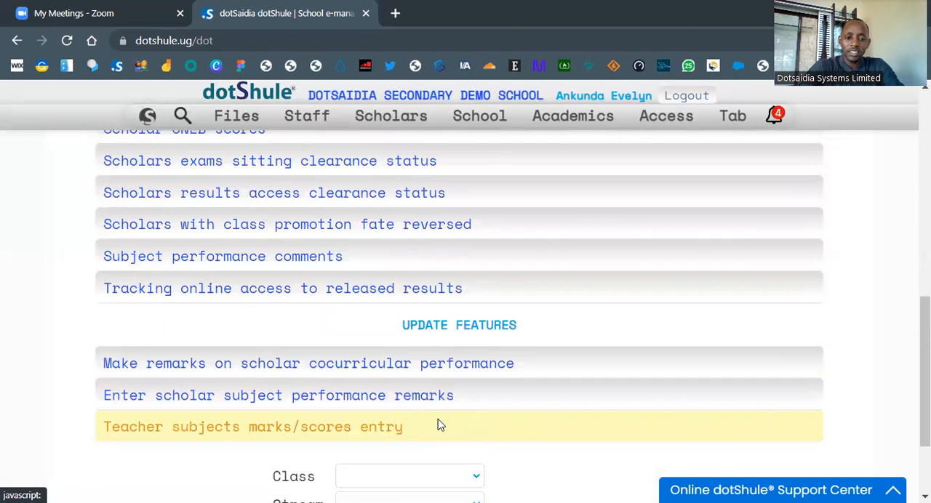
Step: Choose class S.1 and the TOPIC AOI category for the marks/scores entry
{"action": "scroll", "coordinate": [429, 424], "scroll_direction": "down", "scroll_amount": 2}
{"action": "left_click", "coordinate": [380, 354]}
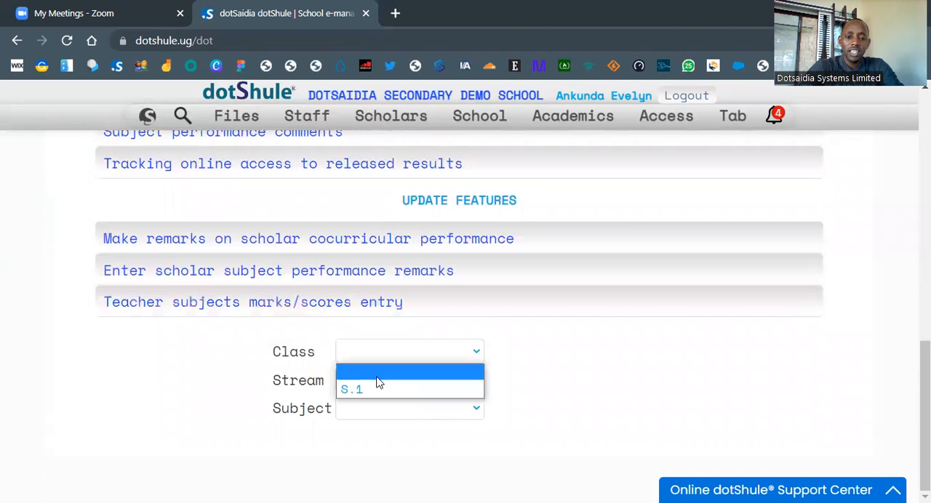
{"action": "left_click", "coordinate": [377, 392]}
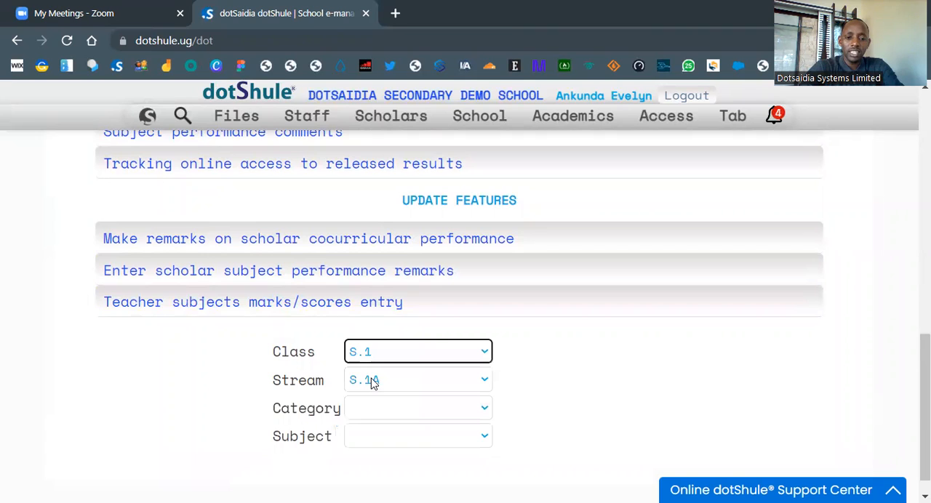
{"action": "left_click", "coordinate": [372, 413]}
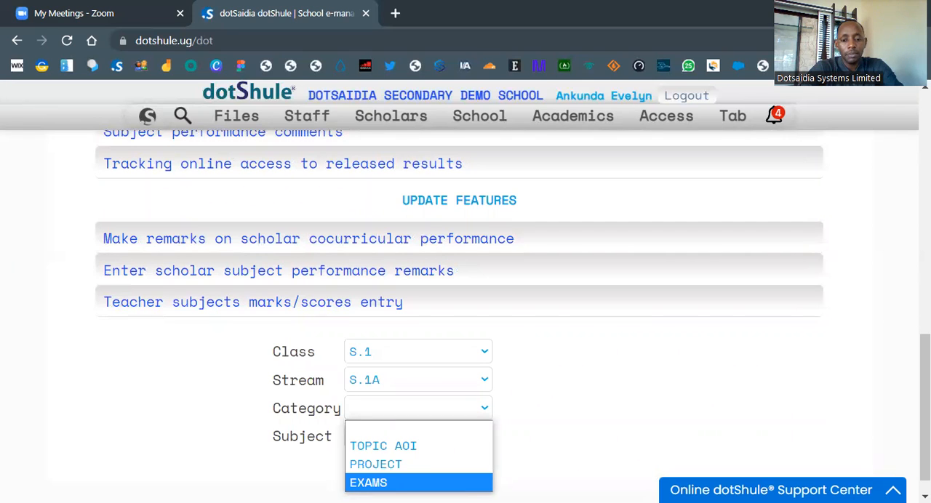
{"action": "left_click", "coordinate": [407, 450]}
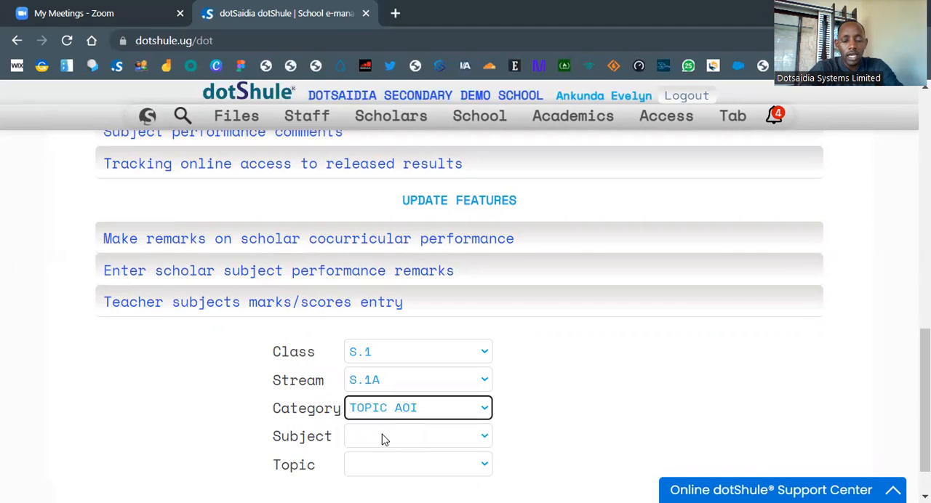
{"action": "left_click", "coordinate": [384, 439]}
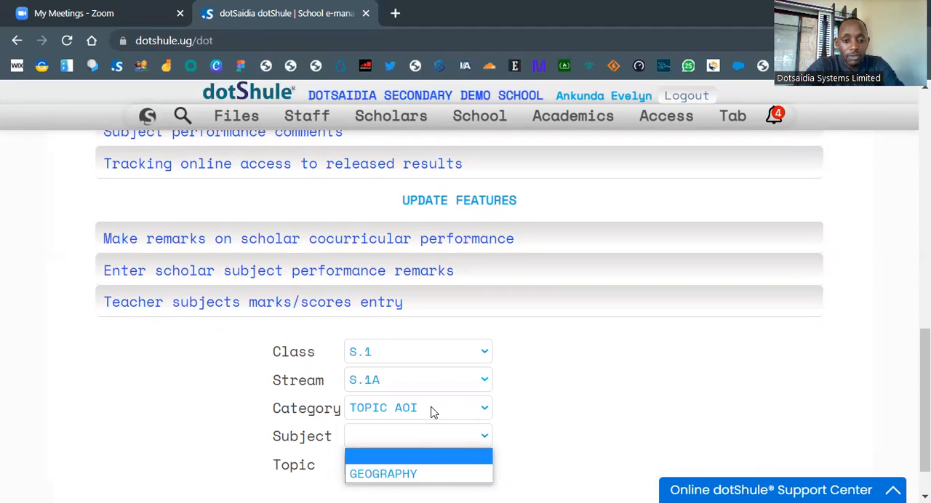
{"action": "left_click", "coordinate": [431, 409]}
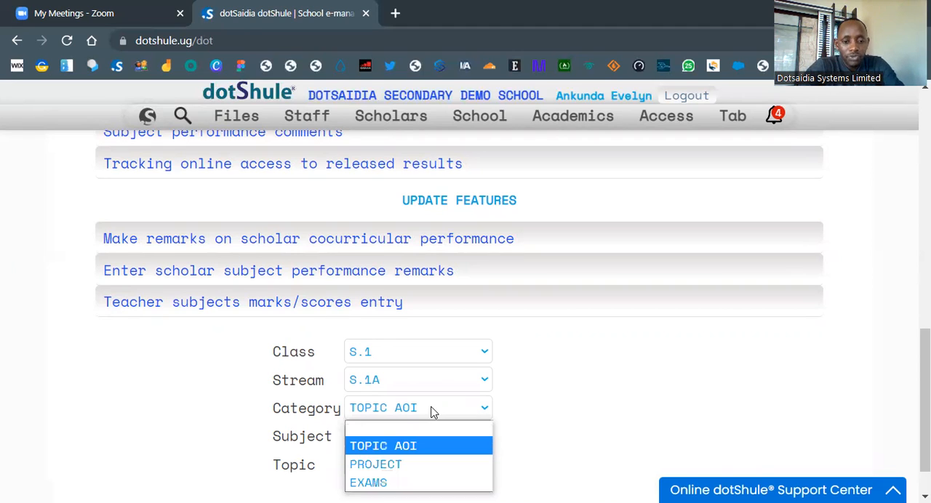
{"action": "left_click", "coordinate": [418, 449]}
Step: Choose the subject GEOGRAPHY and the topic T6 - ENVIRONMENTAL CONSERVATION for the scores entry
{"action": "left_click", "coordinate": [417, 442]}
{"action": "left_click", "coordinate": [413, 473]}
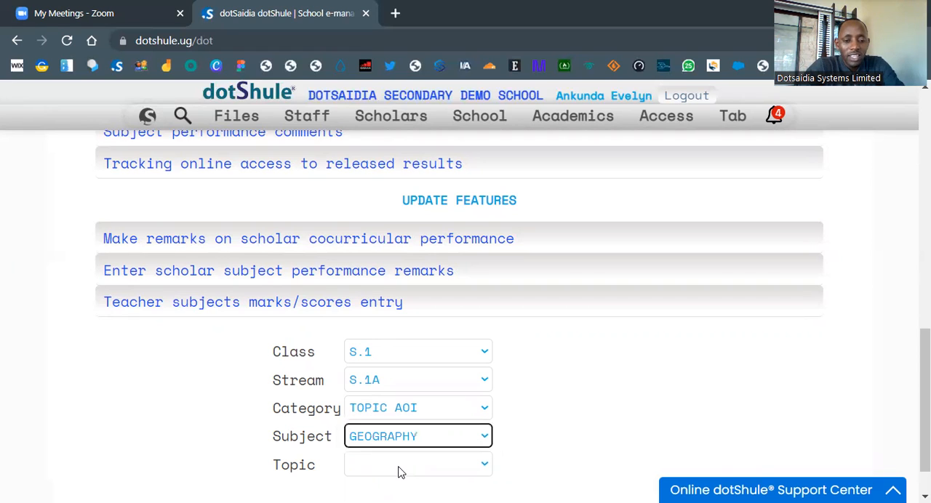
{"action": "left_click", "coordinate": [399, 464]}
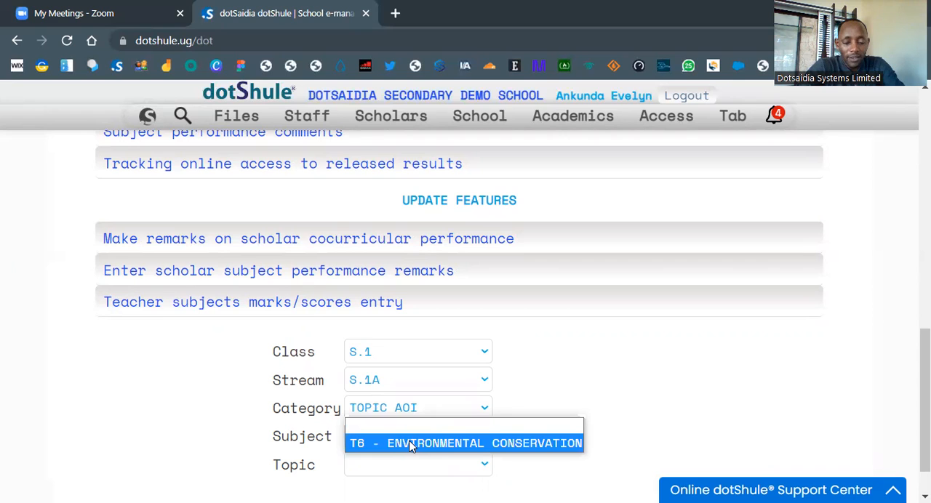
{"action": "left_click", "coordinate": [409, 444]}
Step: Choose activity A1 - ENVIRONMENTAL CONSERVATION and continue to its scores entry sheet
{"action": "scroll", "coordinate": [414, 443], "scroll_direction": "down", "scroll_amount": 2}
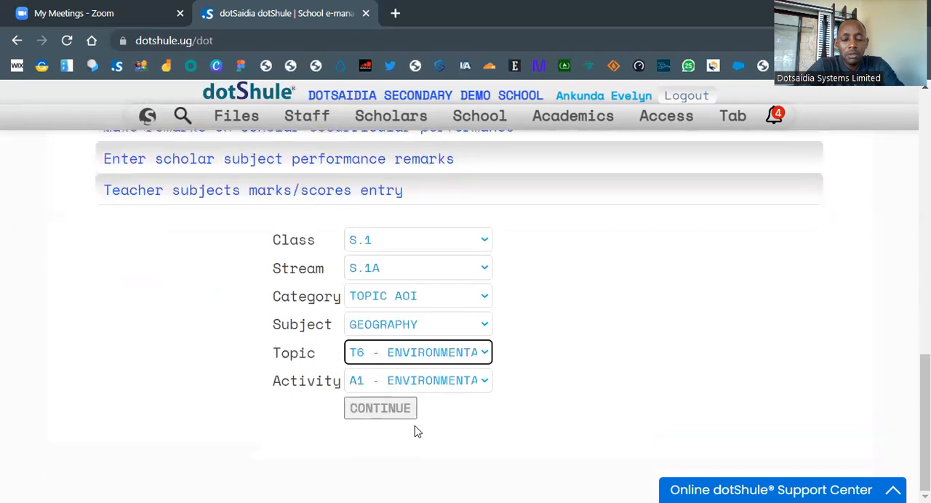
{"action": "left_click", "coordinate": [453, 383]}
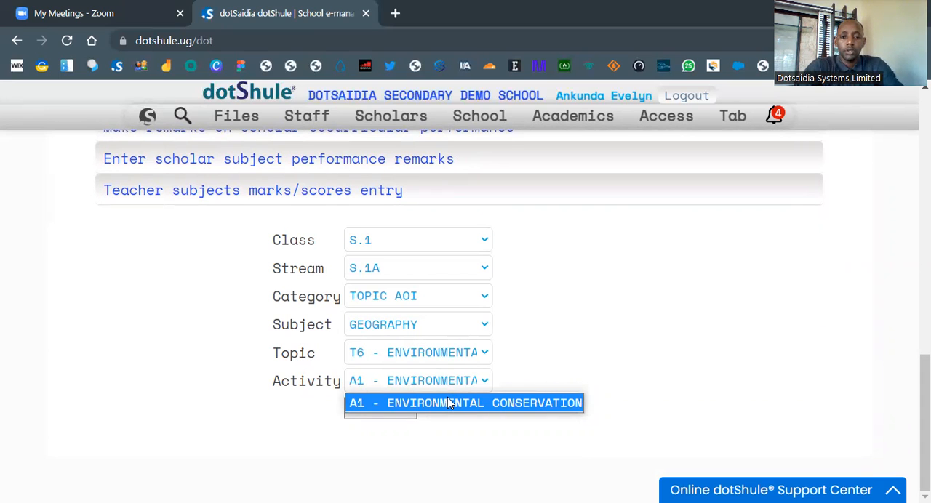
{"action": "left_click", "coordinate": [449, 403]}
{"action": "left_click", "coordinate": [393, 408]}
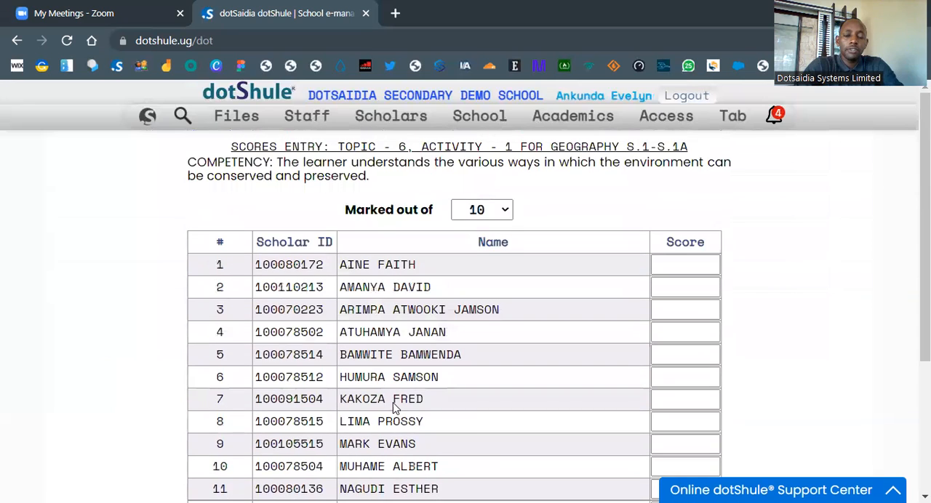
Step: Set the activity as marked out of 19 and enter a score of 14 for the learner in row 1
{"action": "left_click", "coordinate": [485, 209]}
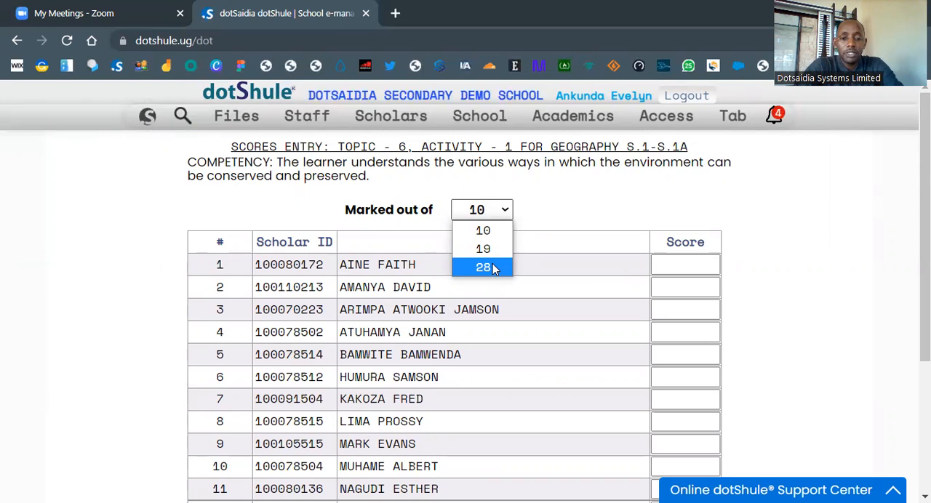
{"action": "left_click", "coordinate": [486, 253]}
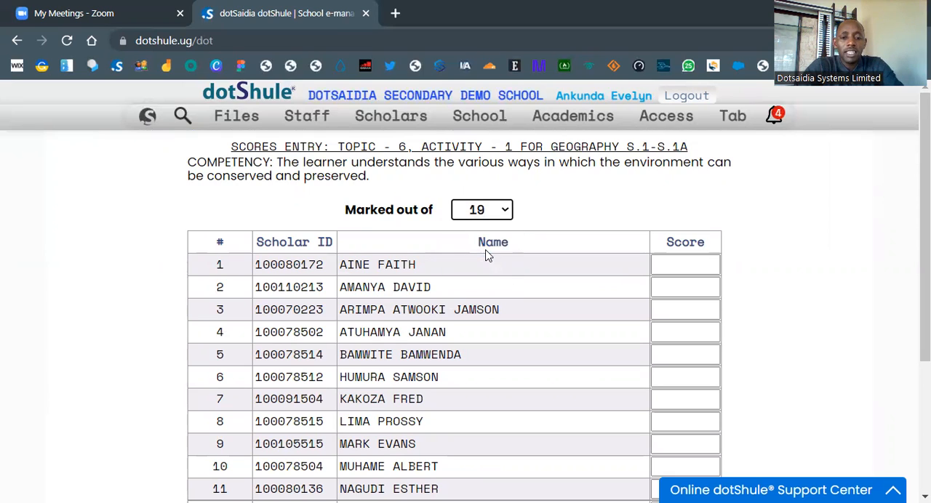
{"action": "left_click", "coordinate": [673, 265]}
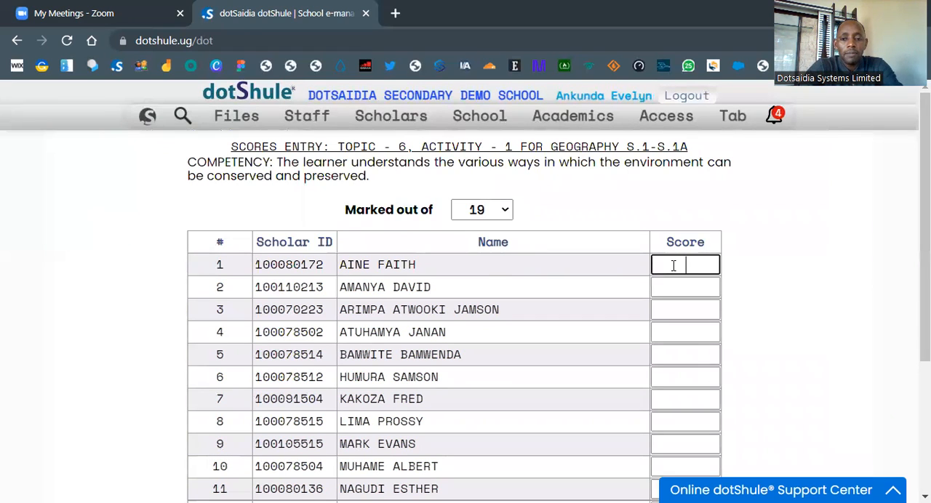
{"action": "type", "text": "4"}
{"action": "left_click", "coordinate": [678, 288]}
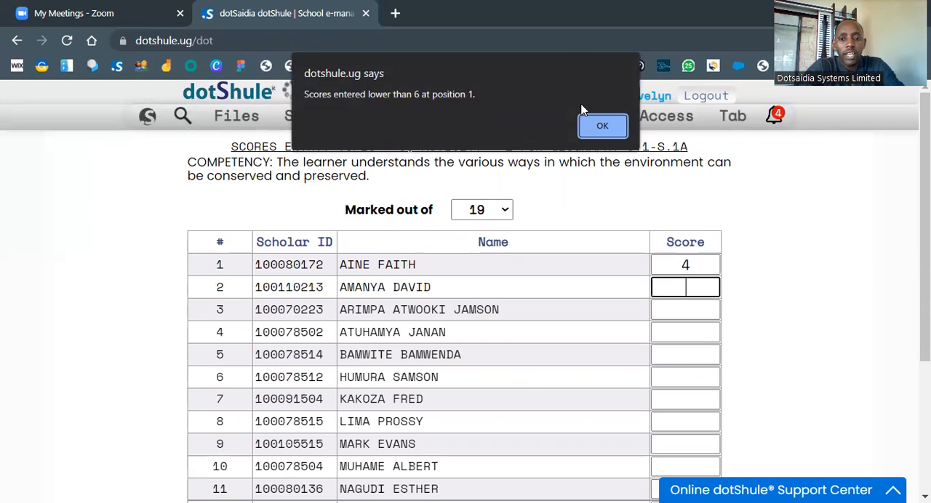
{"action": "key", "text": "Return"}
{"action": "type", "text": "1"}
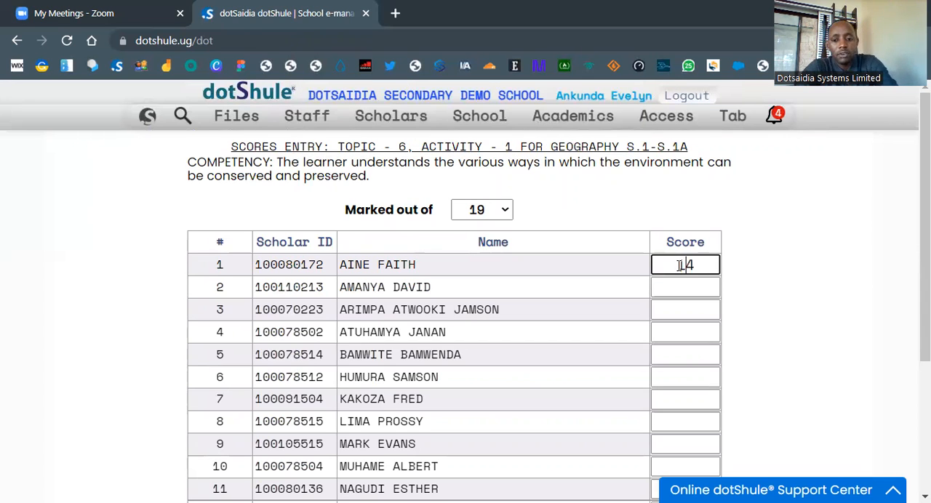
{"action": "left_click", "coordinate": [680, 293]}
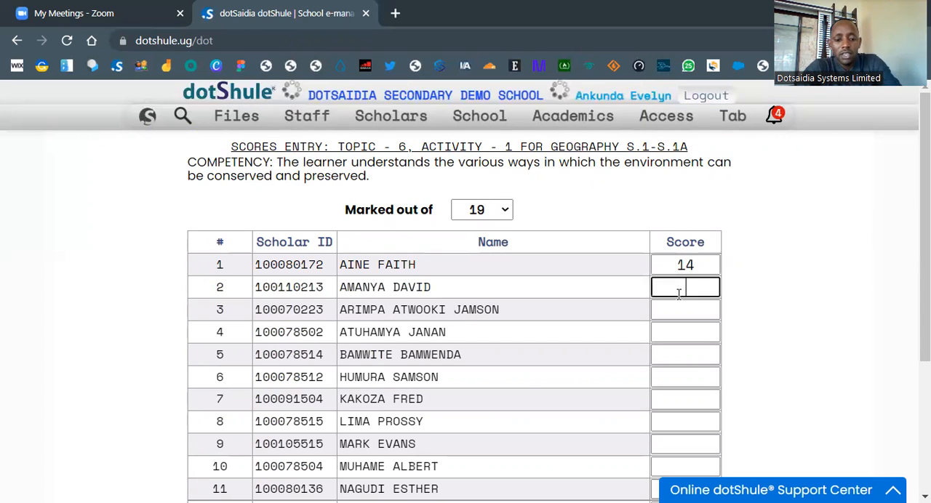
Step: Enter a score of 9 for the learner in row 2 and 10 for the learner in row 3
{"action": "type", "text": "9"}
{"action": "key", "text": "Tab"}
{"action": "type", "text": "10"}
{"action": "left_click", "coordinate": [676, 331]}
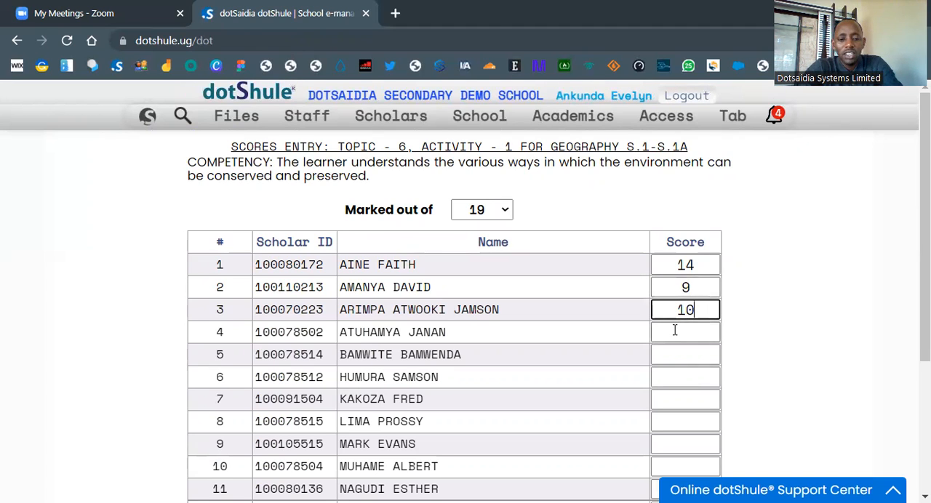
Step: Enter a score of 13 for the learner in row 4 and 12 for the learner in row 5
{"action": "type", "text": "13"}
{"action": "key", "text": "Tab"}
Step: Enter a score of 12 for each of the learners in rows 6 and 7
{"action": "key", "text": "Tab"}
{"action": "key", "text": "shift+Tab"}
{"action": "type", "text": "12"}
{"action": "key", "text": "Tab"}
{"action": "key", "text": "Tab"}
{"action": "key", "text": "shift+Tab"}
{"action": "type", "text": "123"}
{"action": "key", "text": "BackSpace"}
{"action": "key", "text": "Tab"}
{"action": "type", "text": "12"}
Step: Enter a score of 123 for the learner in row 8 and correct it to 13
{"action": "key", "text": "Tab"}
{"action": "type", "text": "123"}
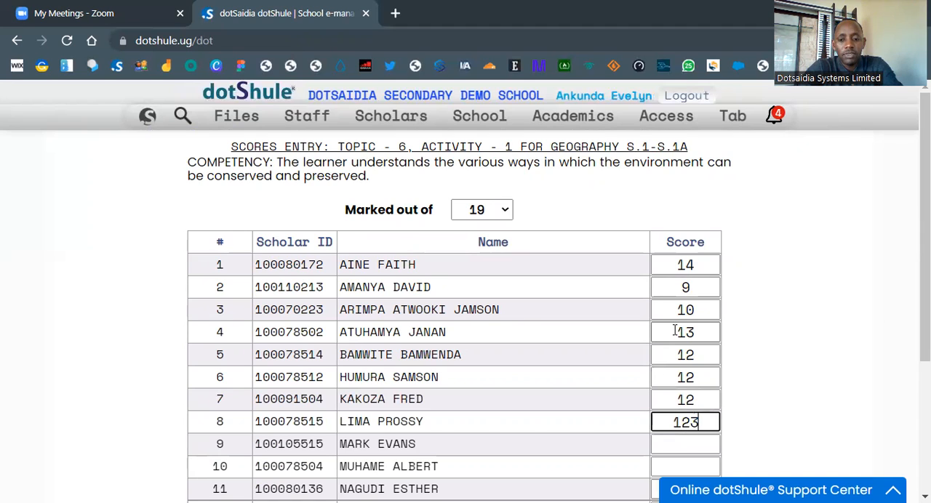
{"action": "key", "text": "Tab"}
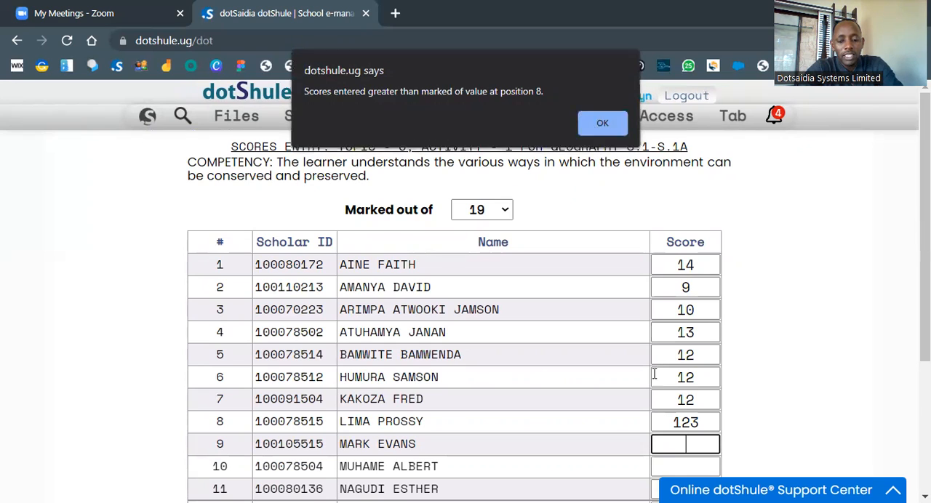
{"action": "left_click", "coordinate": [601, 127]}
{"action": "left_click", "coordinate": [690, 424]}
{"action": "key", "text": "BackSpace"}
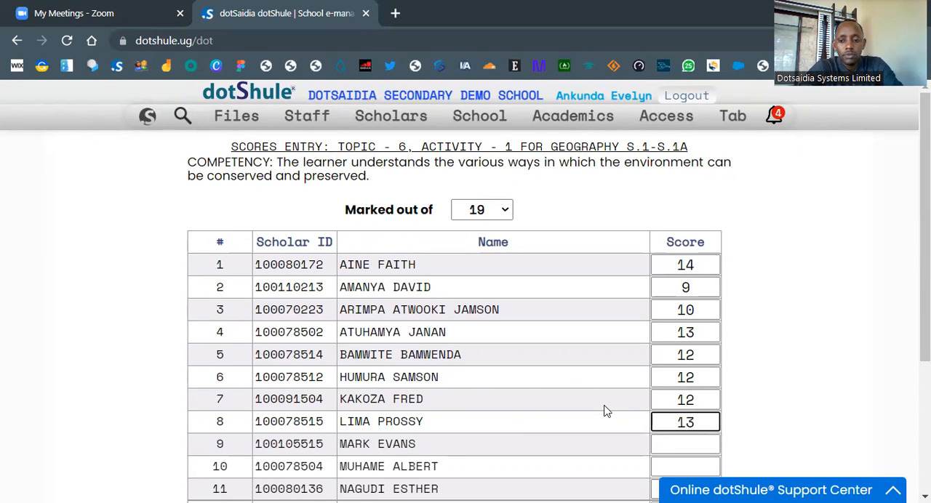
Step: Enter scores of 13, 14 and 18 for the learners in rows 9, 10 and 11
{"action": "scroll", "coordinate": [604, 409], "scroll_direction": "down", "scroll_amount": 3}
{"action": "left_click", "coordinate": [688, 240]}
{"action": "type", "text": "13"}
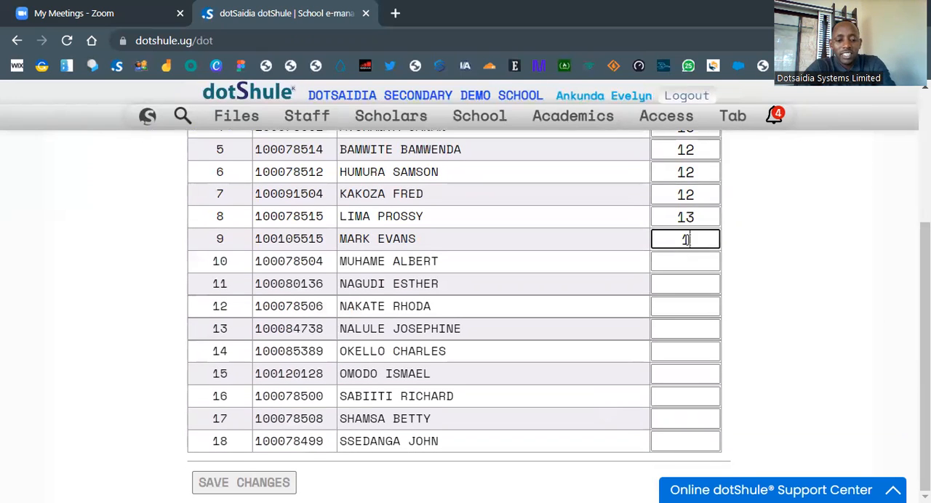
{"action": "key", "text": "Tab"}
{"action": "type", "text": "14"}
{"action": "key", "text": "Tab"}
{"action": "key", "text": "Tab"}
{"action": "key", "text": "shift+Tab"}
{"action": "type", "text": "18"}
Step: Enter a score of 17 for the learner in row 12 and 19 for the learners in rows 13 and 14
{"action": "key", "text": "Tab"}
{"action": "type", "text": "17"}
{"action": "key", "text": "Tab"}
{"action": "type", "text": "19"}
{"action": "key", "text": "Tab"}
Step: Enter a score of 18 for row 15 and 19 for rows 16 to 18, and save the scores
{"action": "type", "text": "19"}
{"action": "key", "text": "Tab"}
{"action": "type", "text": "18"}
{"action": "key", "text": "Tab"}
{"action": "type", "text": "19"}
{"action": "key", "text": "Tab"}
{"action": "type", "text": "19"}
{"action": "key", "text": "Tab"}
{"action": "type", "text": "19"}
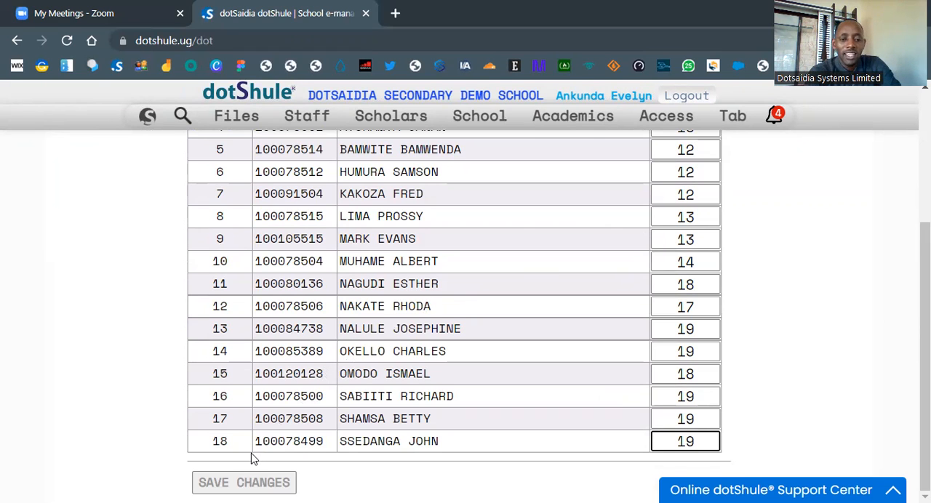
{"action": "left_click", "coordinate": [244, 483]}
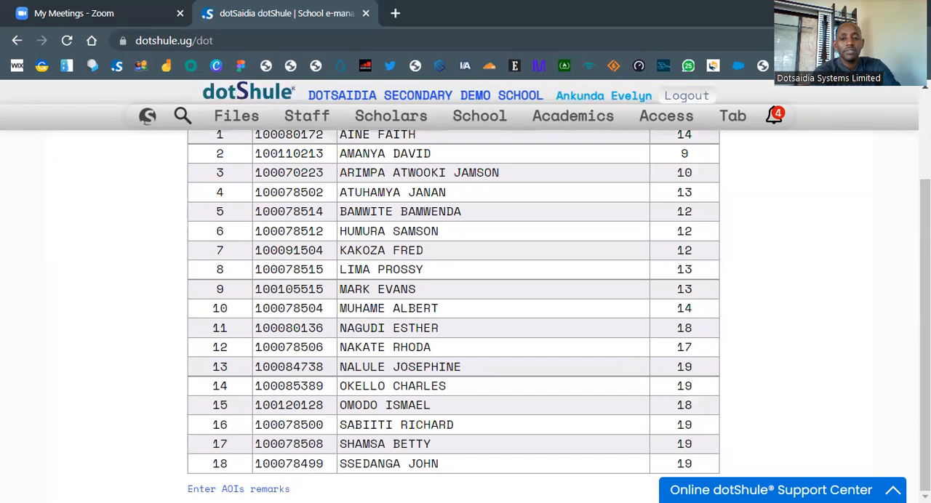
Step: Check the saved activity scores and open the AOIs remarks entry for the class
{"action": "scroll", "coordinate": [686, 227], "scroll_direction": "up", "scroll_amount": 1}
{"action": "scroll", "coordinate": [685, 228], "scroll_direction": "up", "scroll_amount": 2}
{"action": "scroll", "coordinate": [686, 228], "scroll_direction": "down", "scroll_amount": 2}
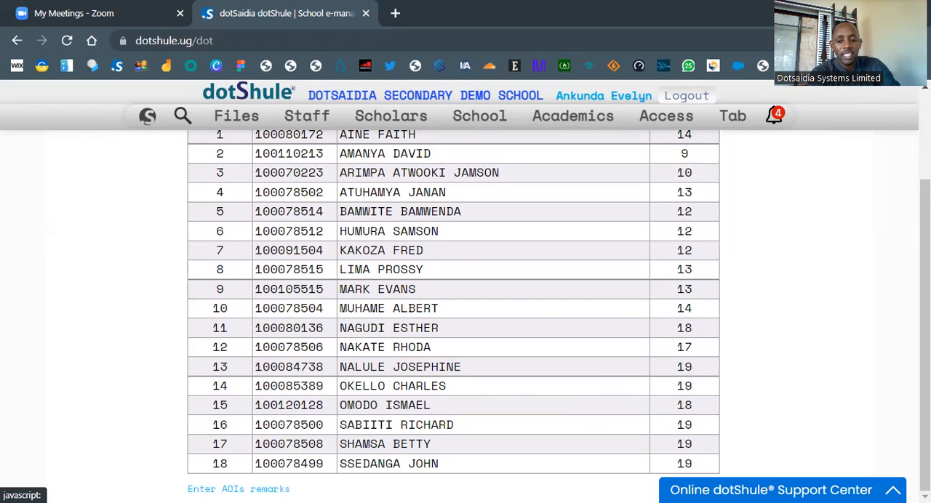
{"action": "left_click", "coordinate": [239, 489]}
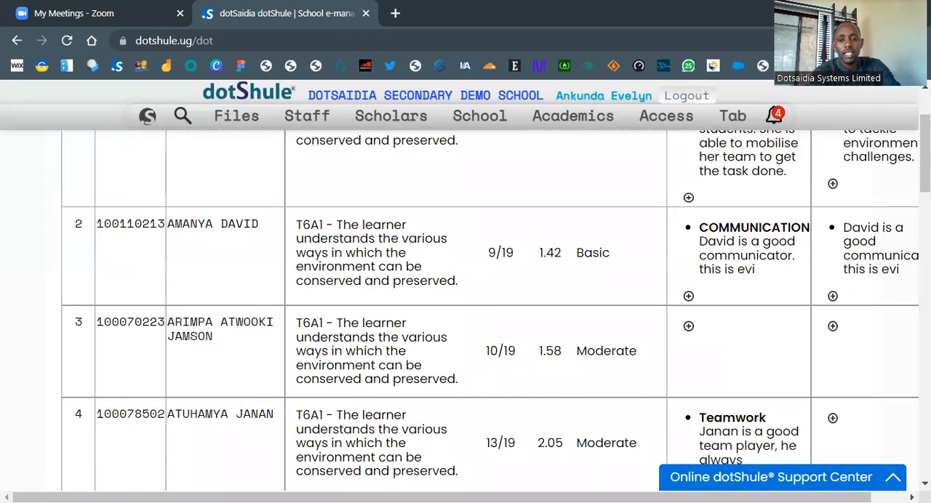
Step: Examine the learners' marks, scores, descriptors, generic skills and general remarks in the S.1A Geography performance comments
{"action": "scroll", "coordinate": [487, 373], "scroll_direction": "up", "scroll_amount": 2}
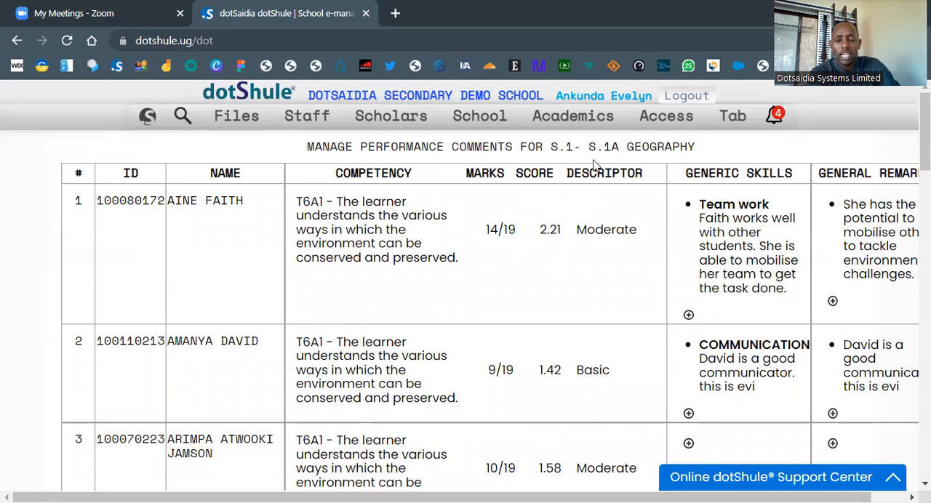
{"action": "scroll", "coordinate": [473, 280], "scroll_direction": "down", "scroll_amount": 5}
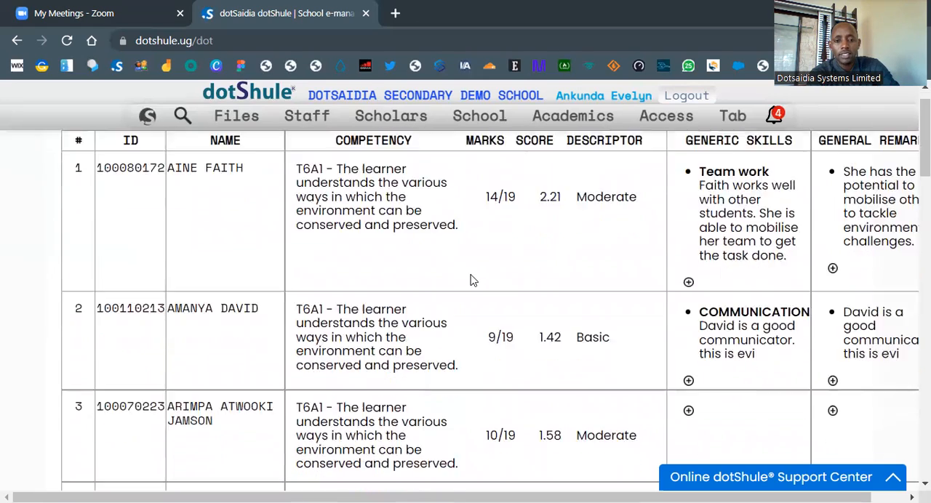
{"action": "scroll", "coordinate": [469, 280], "scroll_direction": "down", "scroll_amount": 9}
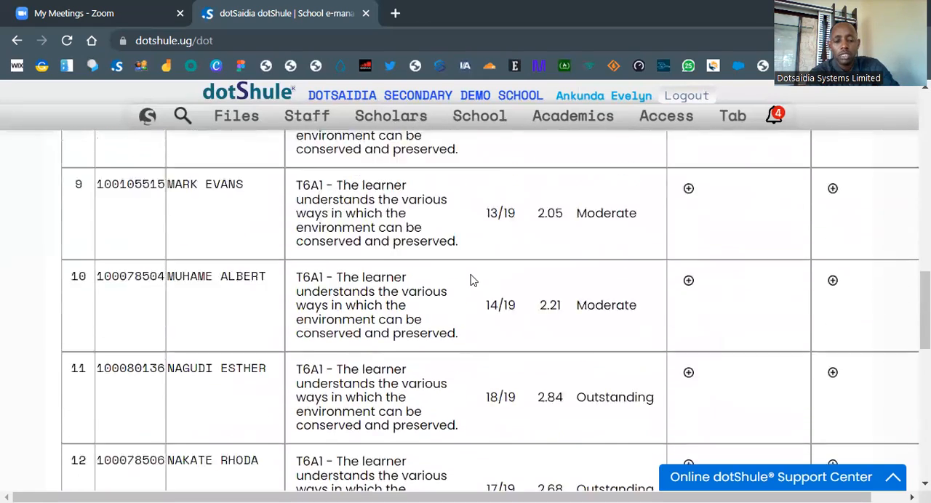
{"action": "scroll", "coordinate": [469, 279], "scroll_direction": "down", "scroll_amount": 5}
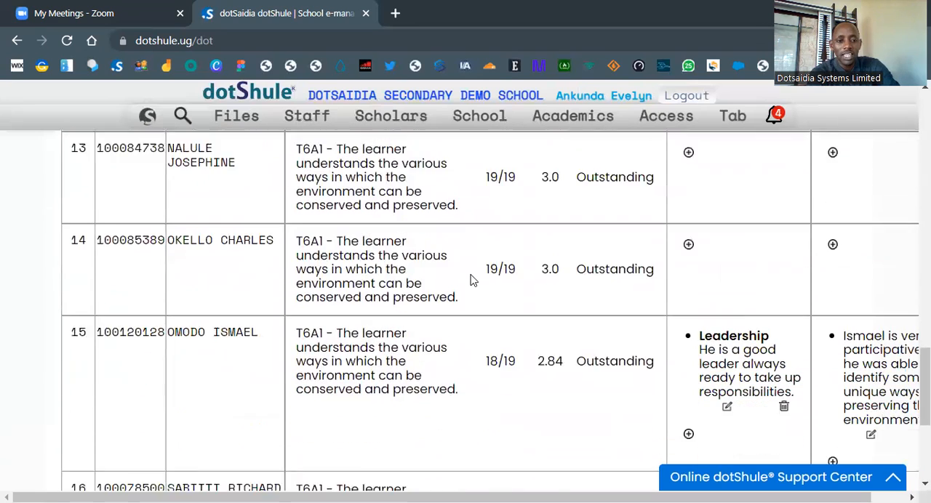
{"action": "scroll", "coordinate": [472, 280], "scroll_direction": "down", "scroll_amount": 2}
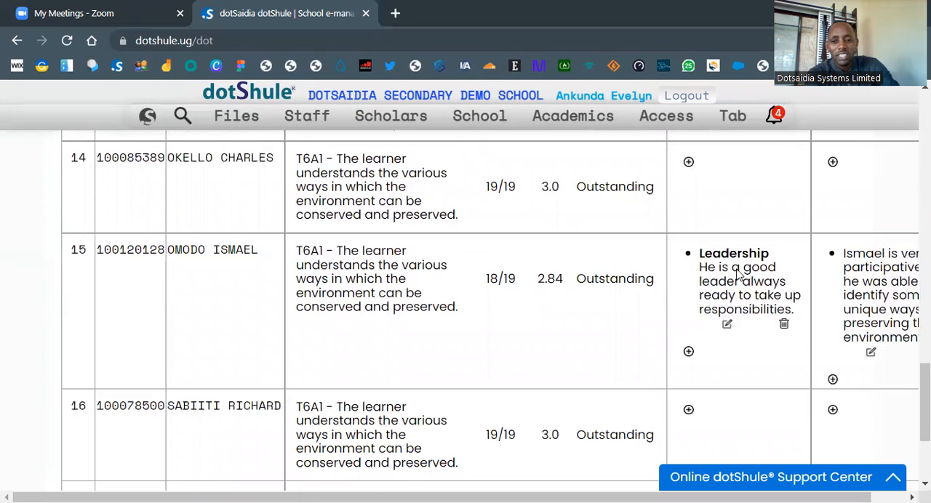
{"action": "scroll", "coordinate": [742, 273], "scroll_direction": "right", "scroll_amount": 1}
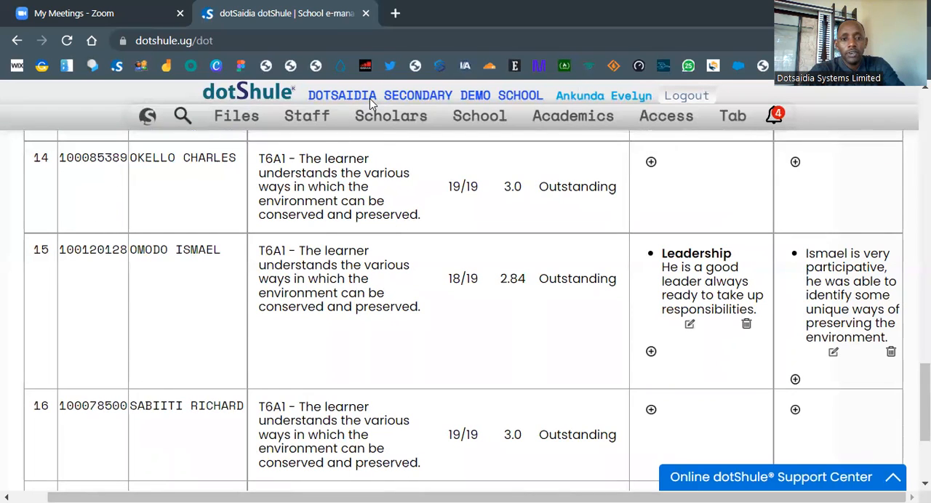
{"action": "mouse_move", "coordinate": [378, 117]}
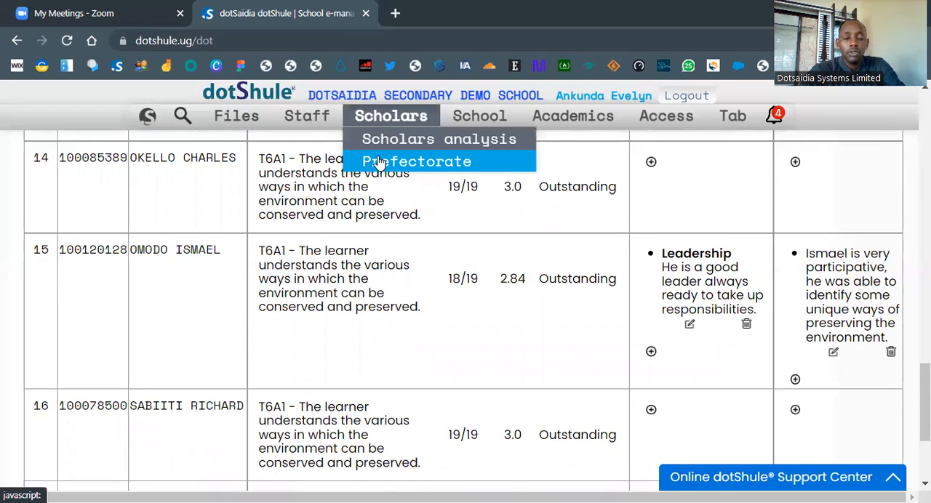